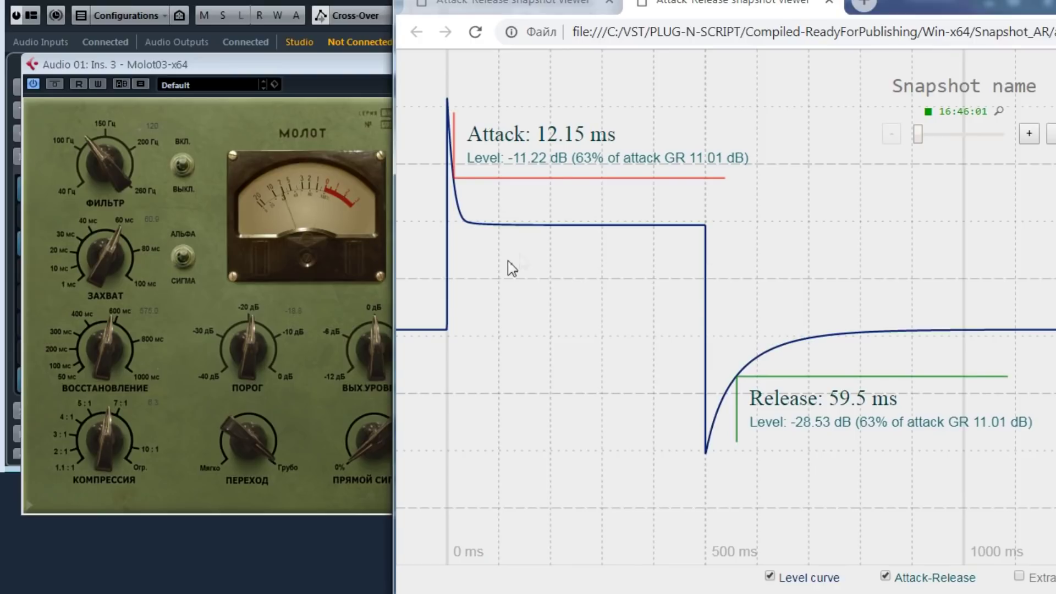
Toggle the Molot compressor's Alpha/Sigma mode and the fast-attack option of the SSLChannel compressor
left_click(184, 256)
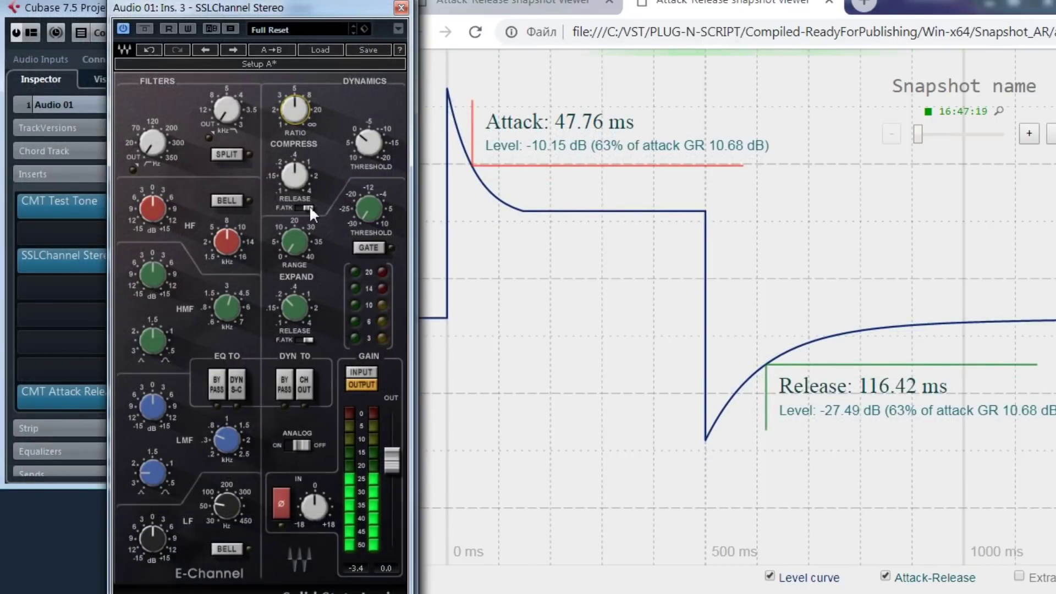
left_click(309, 206)
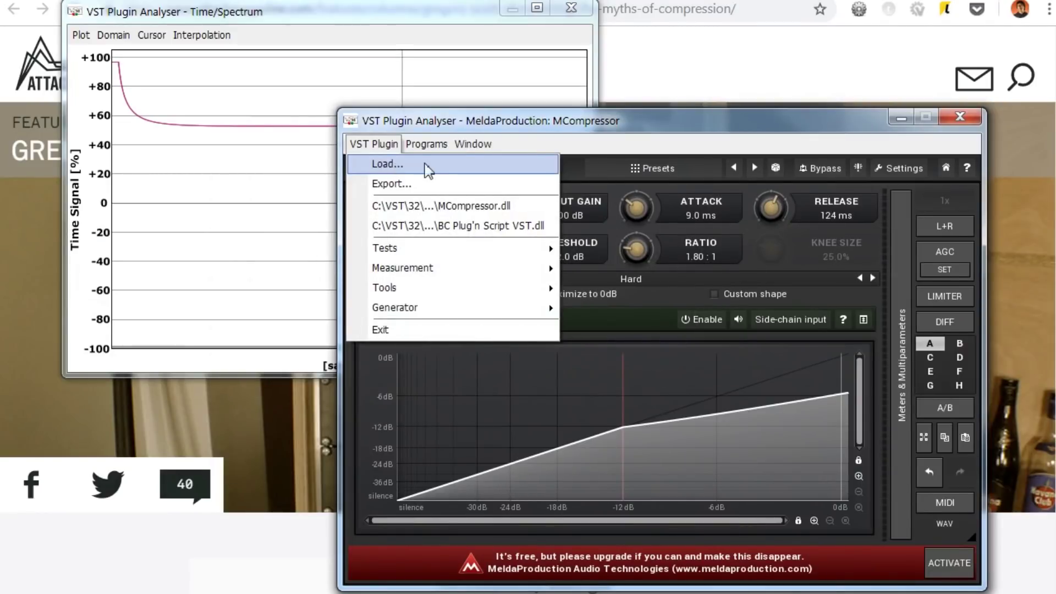
left_click(428, 170)
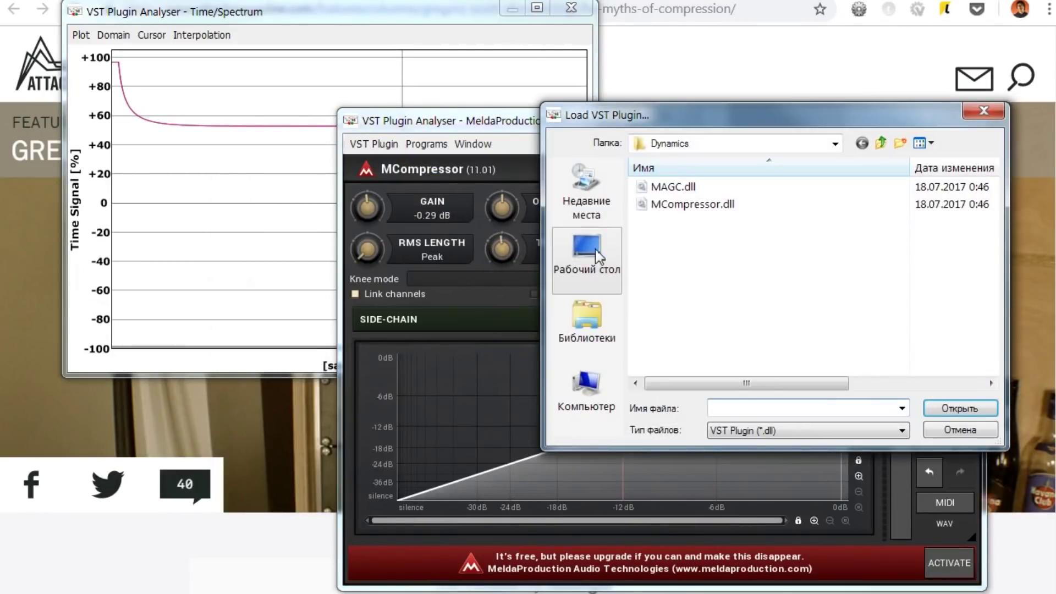
left_click(841, 149)
left_click(841, 151)
left_click(957, 428)
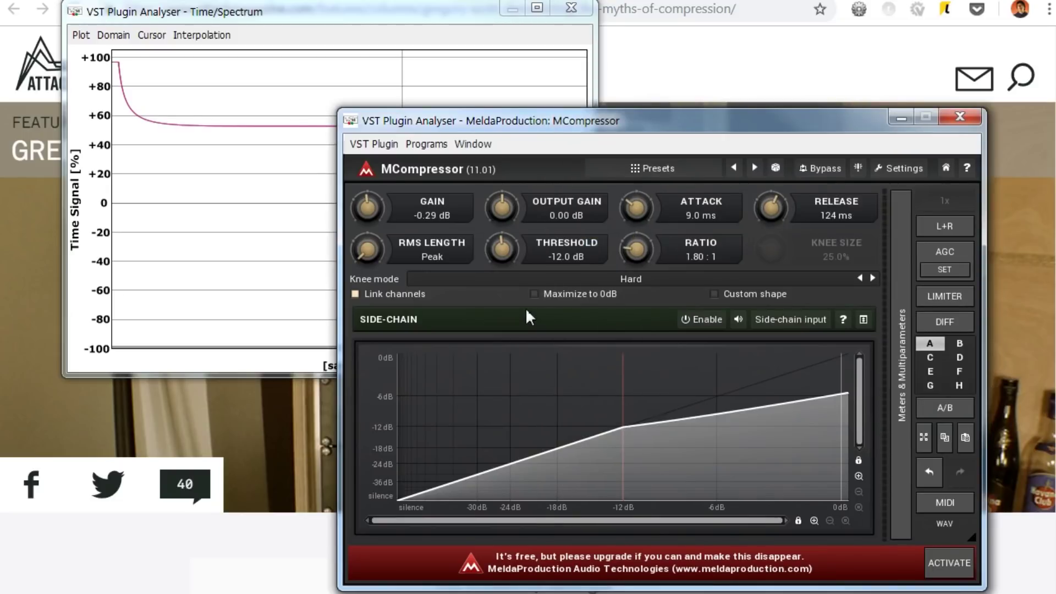
left_click(374, 144)
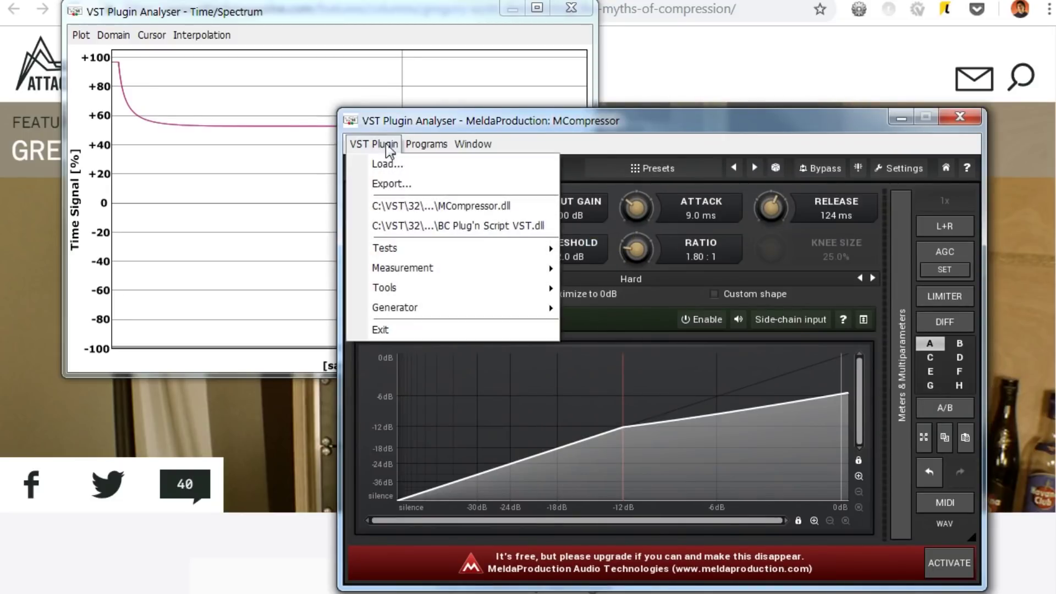
mouse_move(418, 267)
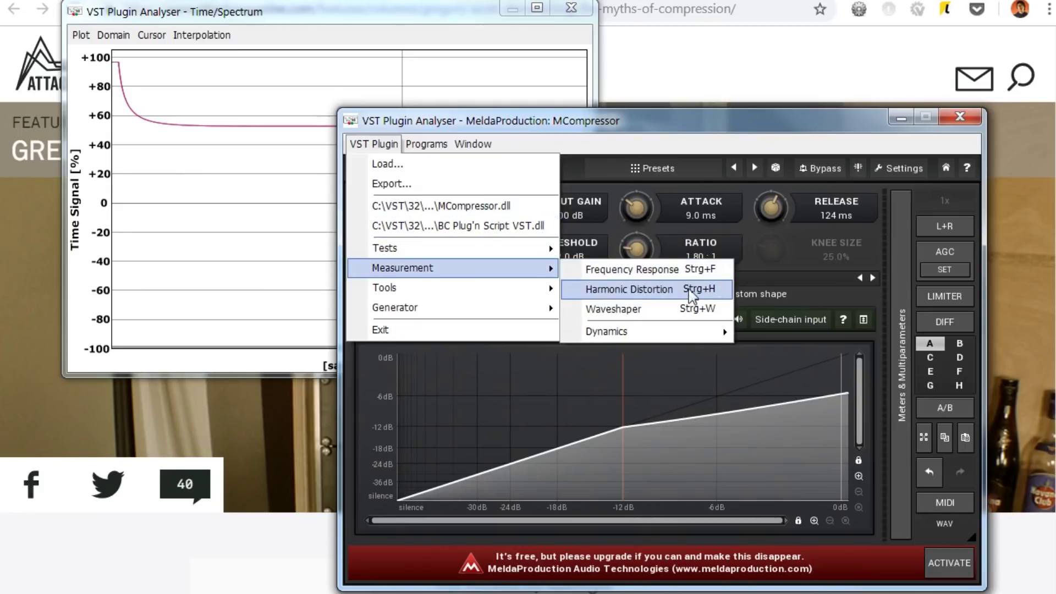
mouse_move(640, 340)
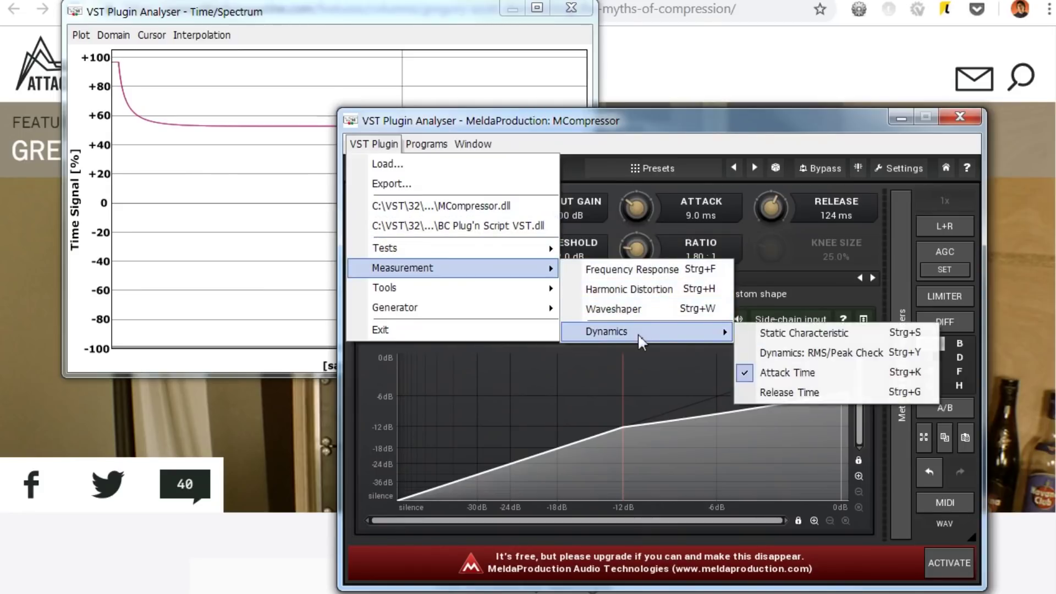
left_click(621, 166)
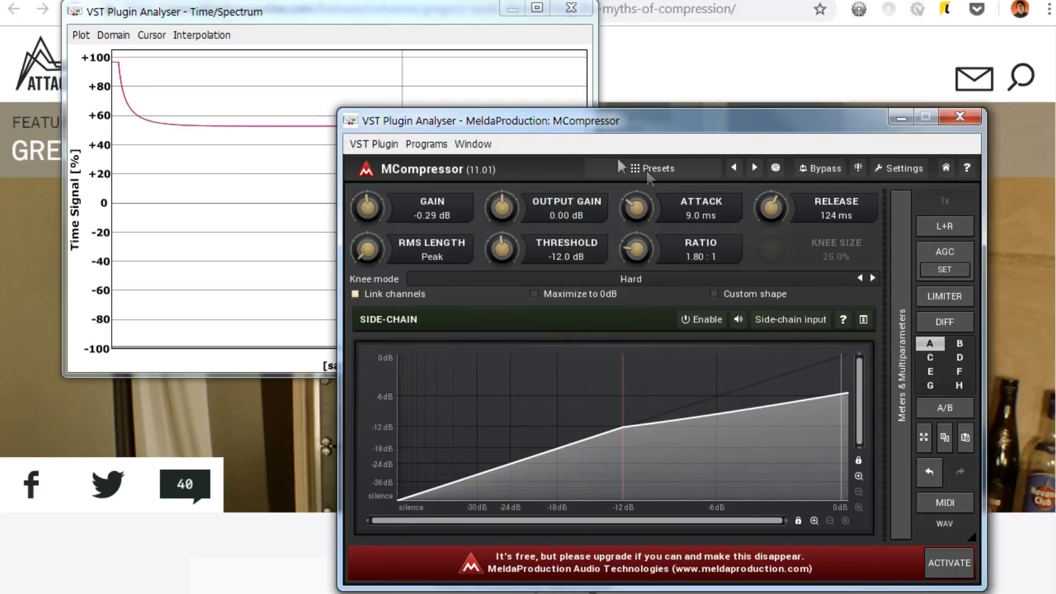
Move the MCompressor window away from the Time/Spectrum plot and set the compressor's attack to 9.5 ms
left_click_drag(538, 129, 753, 137)
left_click_drag(853, 219, 852, 209)
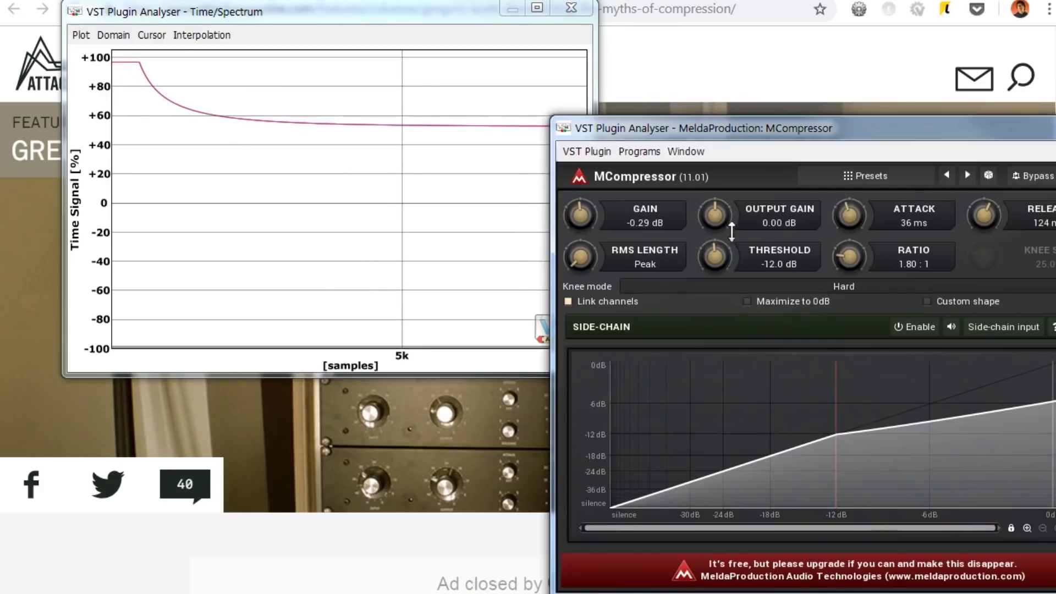
left_click_drag(848, 216, 848, 226)
Lower the MCompressor threshold to -33.1 dB and adjust its ratio around 3.76 : 1
left_click_drag(715, 256, 714, 283)
left_click_drag(849, 256, 849, 247)
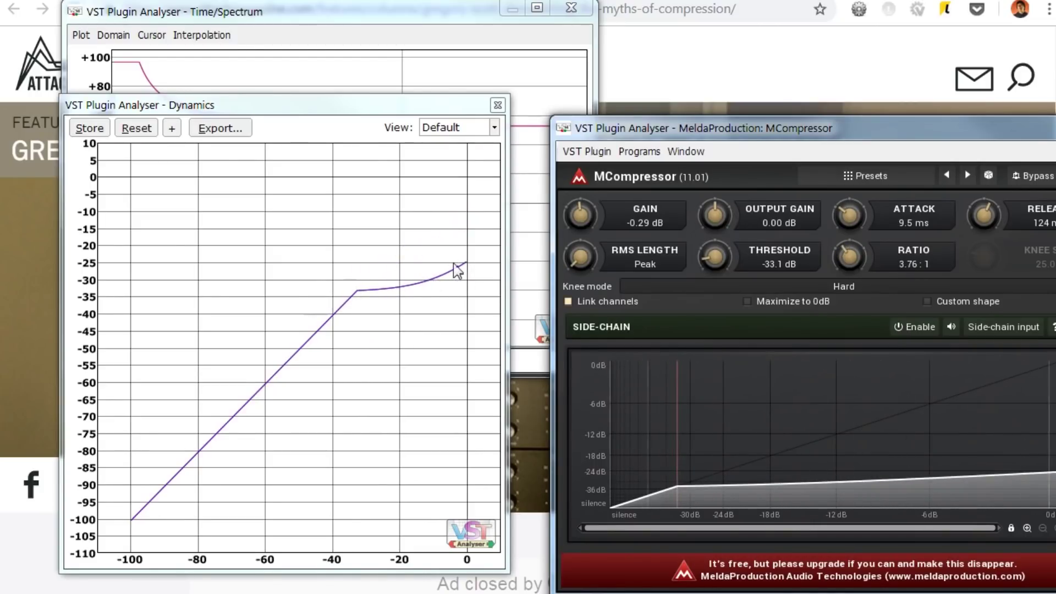
left_click_drag(849, 254, 849, 259)
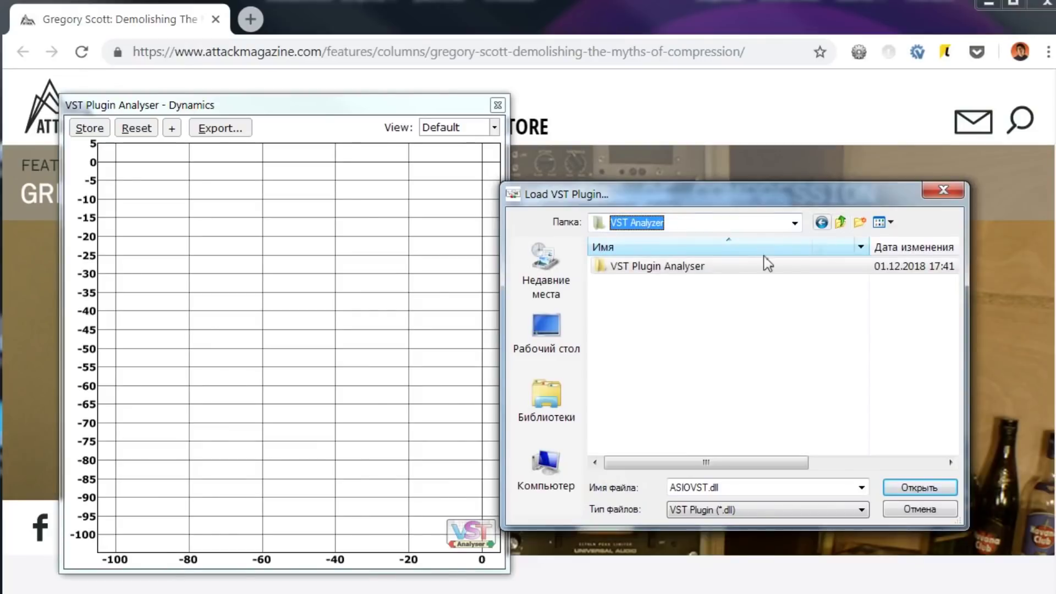
Load ASIOVST.dll from the VST Plugin Analyser folder and open its list of ASIO drivers
left_click(666, 306)
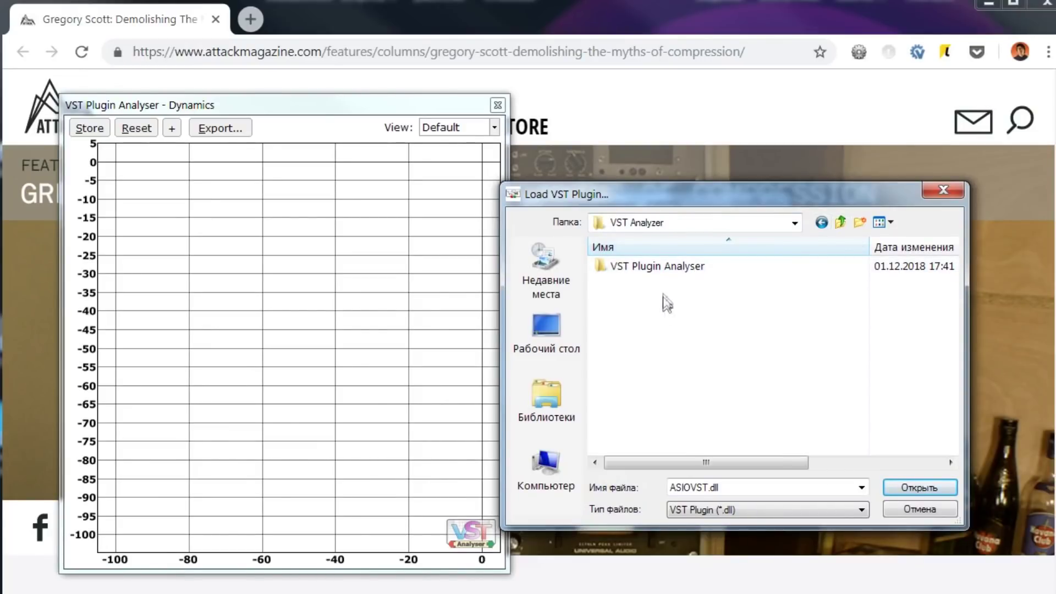
double_click(668, 274)
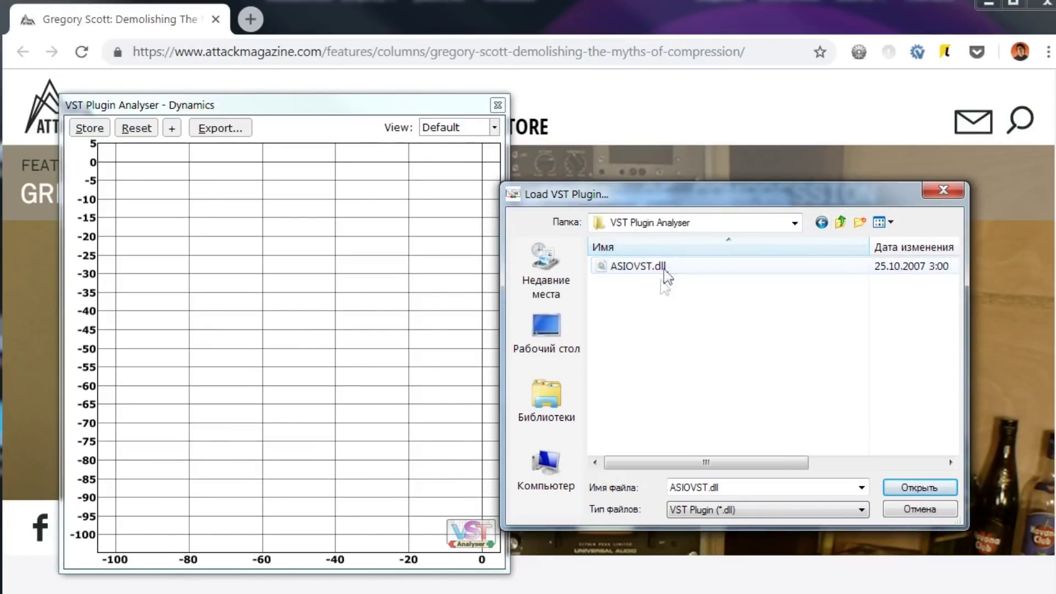
double_click(657, 275)
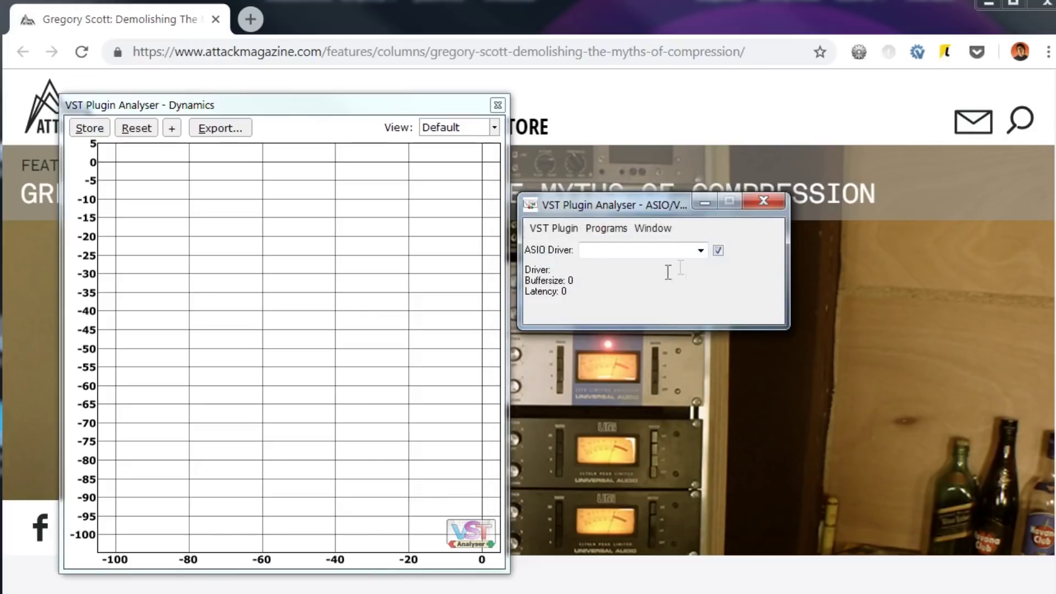
left_click(700, 251)
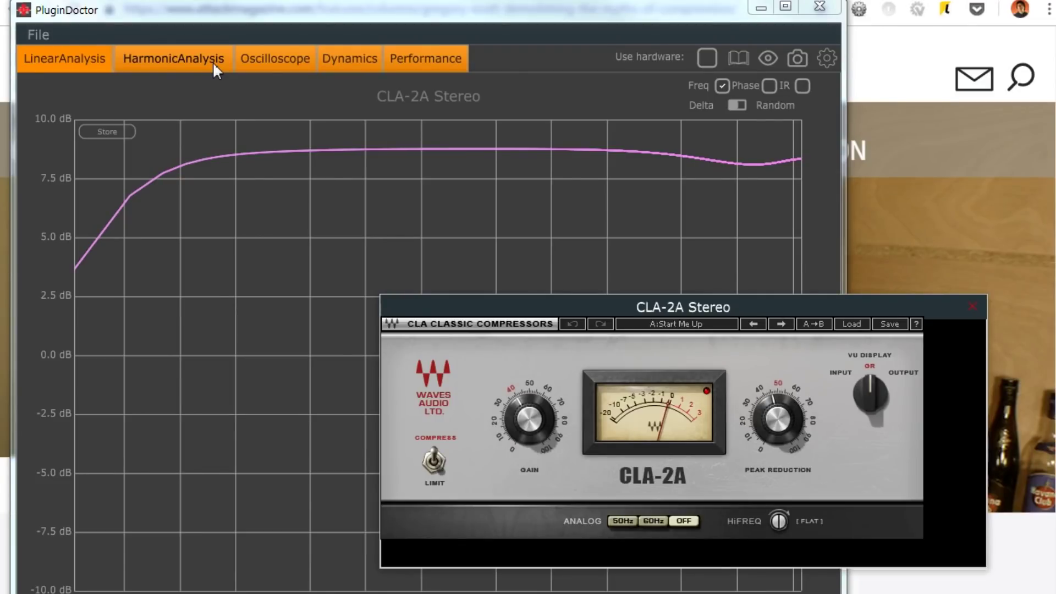
In PluginDoctor, slightly lower the gain of the CLA-2A and display its harmonic analysis
left_click_drag(541, 415, 546, 422)
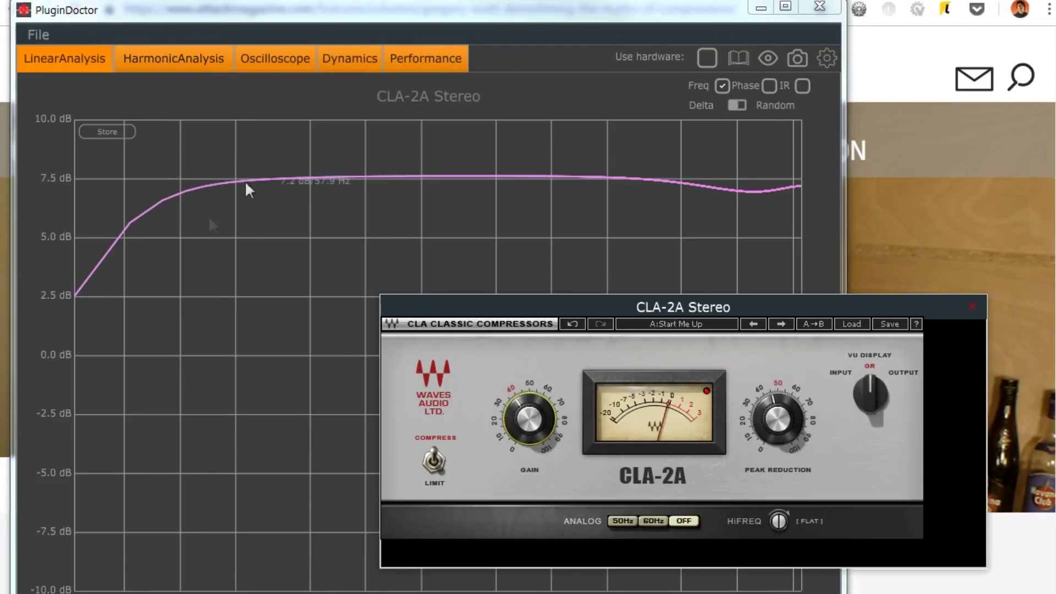
left_click(173, 64)
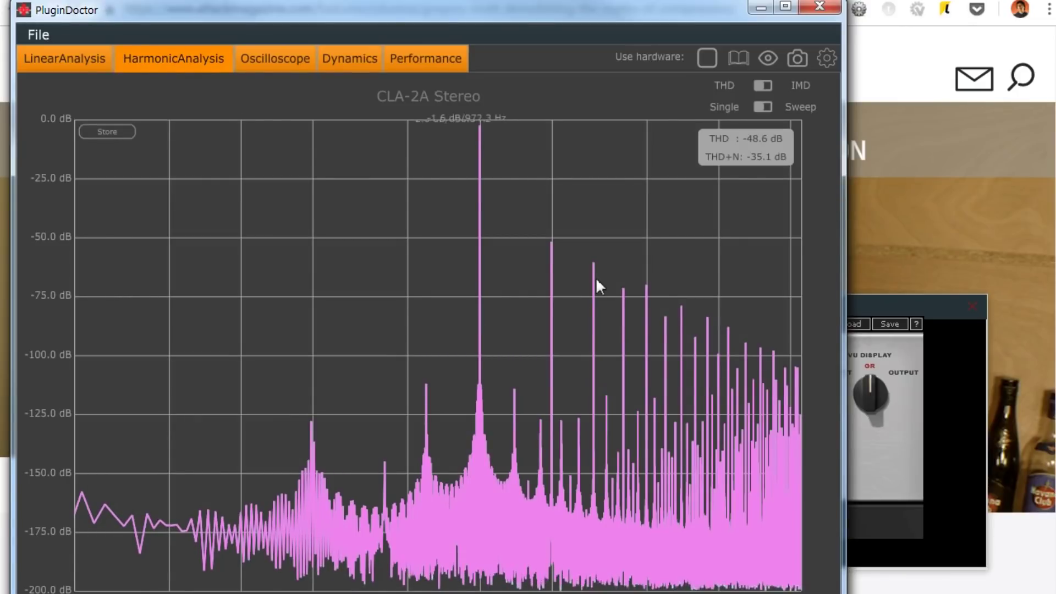
Display the dynamics ramp, move the CLA-2A window lower and set its Peak Reduction to about 60
left_click(345, 60)
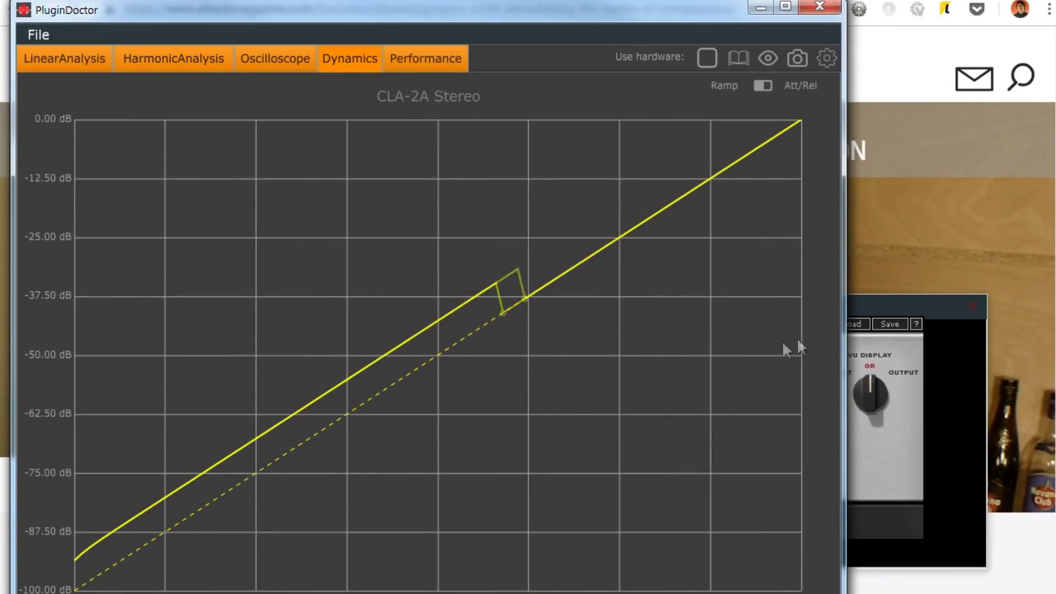
left_click(891, 440)
left_click_drag(717, 317, 761, 376)
left_click_drag(820, 485, 814, 444)
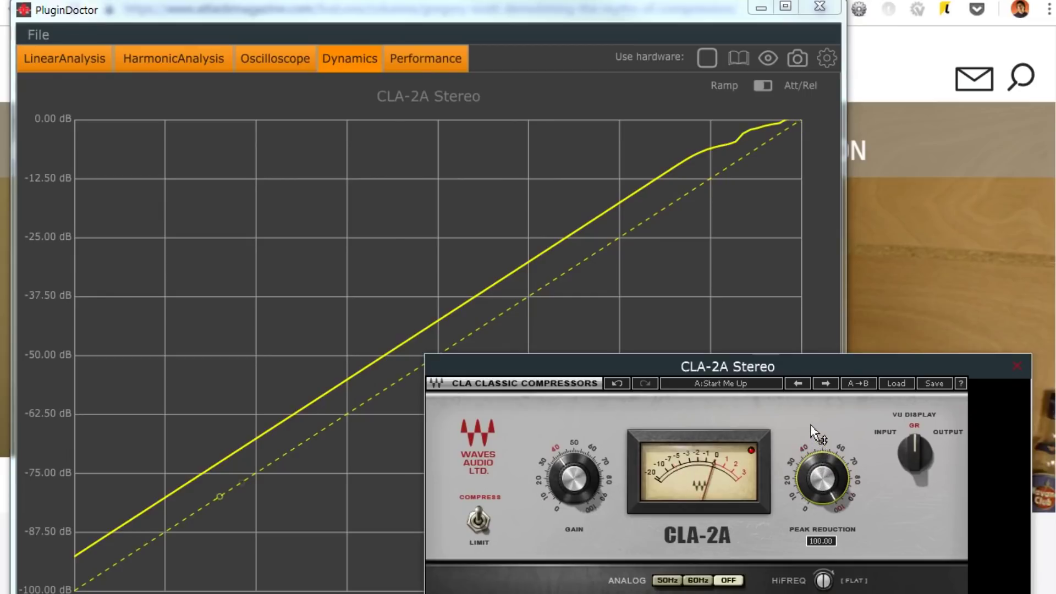
left_click_drag(806, 453, 804, 448)
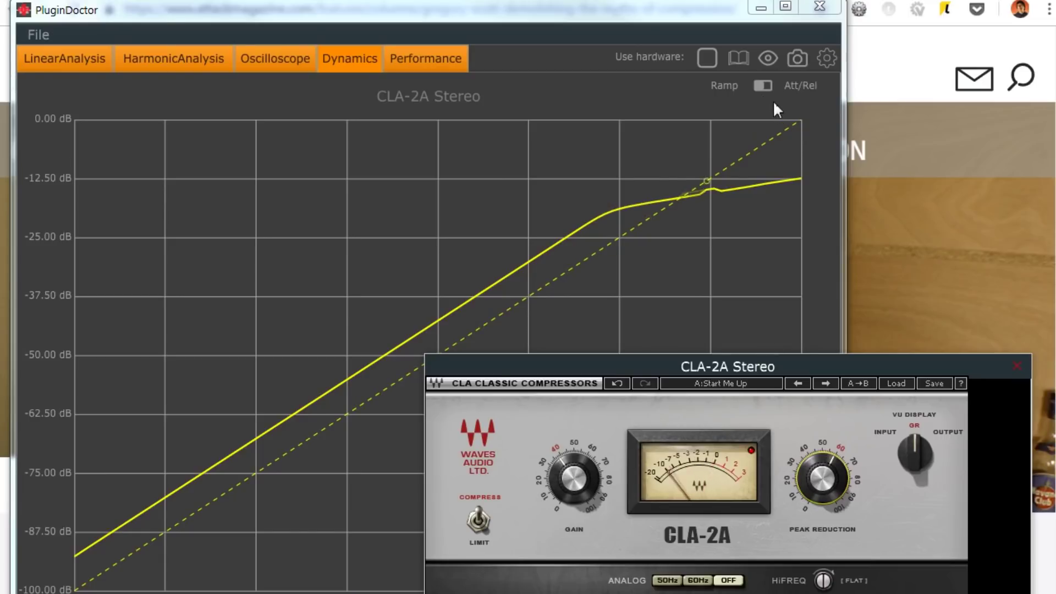
Examine the CLA-2A's attack transient up close in the attack/release plot, restore the full range and return to the ramp
left_click(764, 85)
left_click_drag(863, 361, 908, 380)
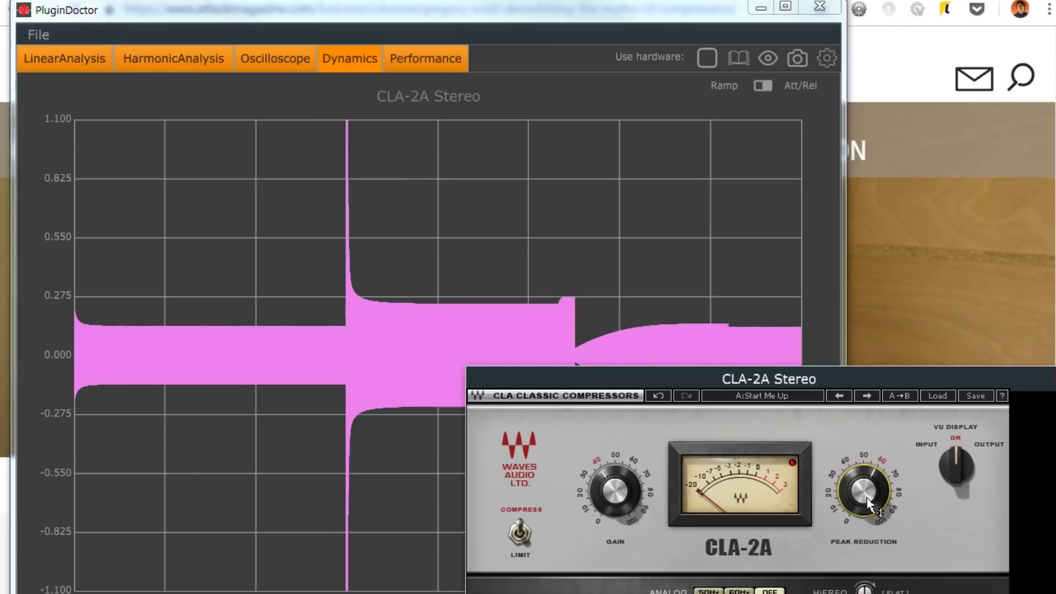
left_click_drag(310, 140, 466, 325)
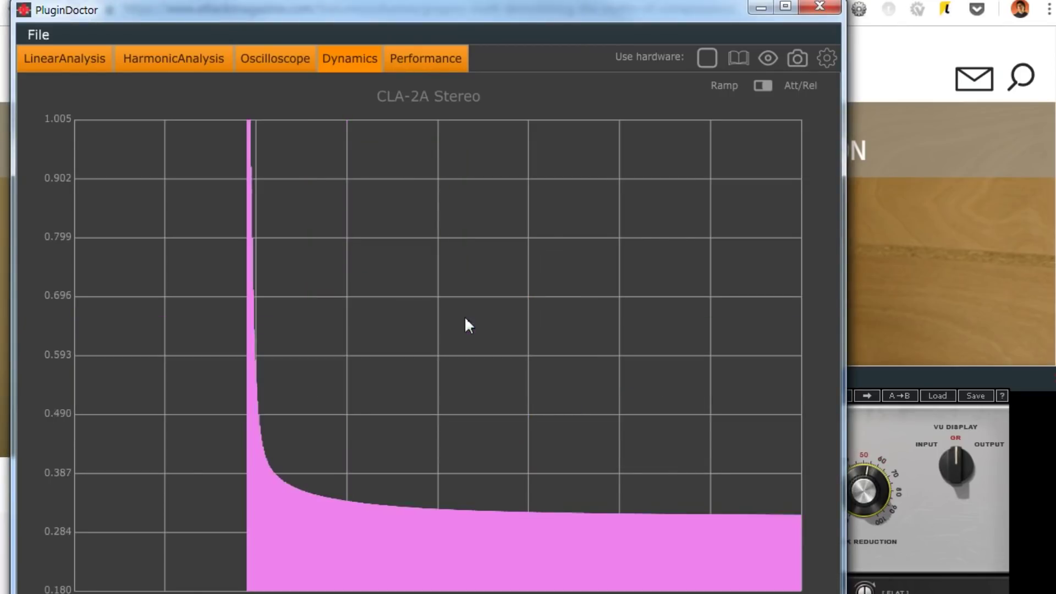
left_click_drag(169, 238, 352, 374)
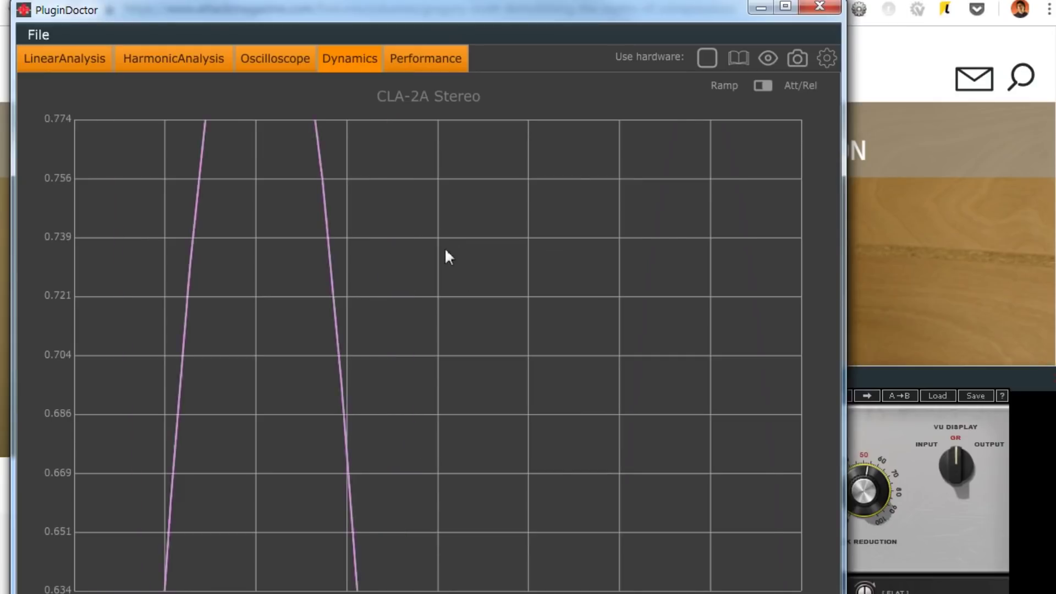
double_click(396, 212)
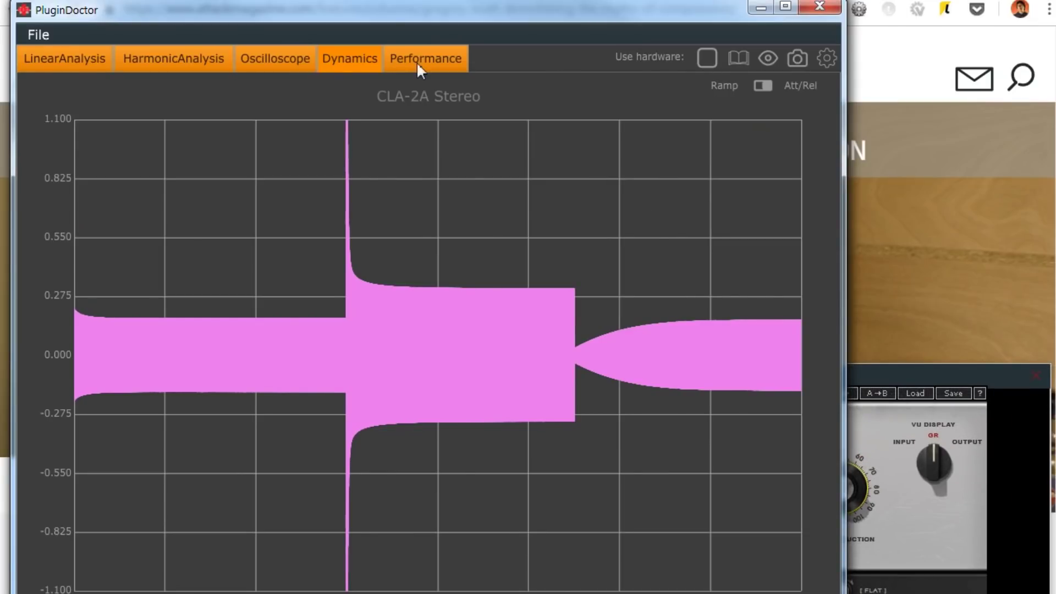
left_click(754, 85)
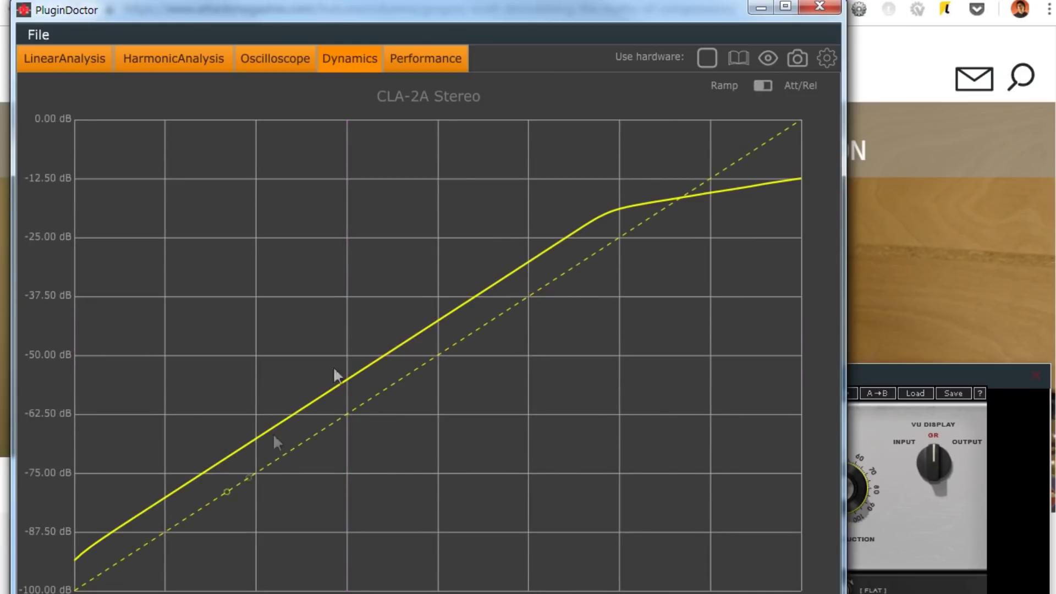
Enable hardware analysis, review the analysis settings and turn hardware use off again
left_click(708, 57)
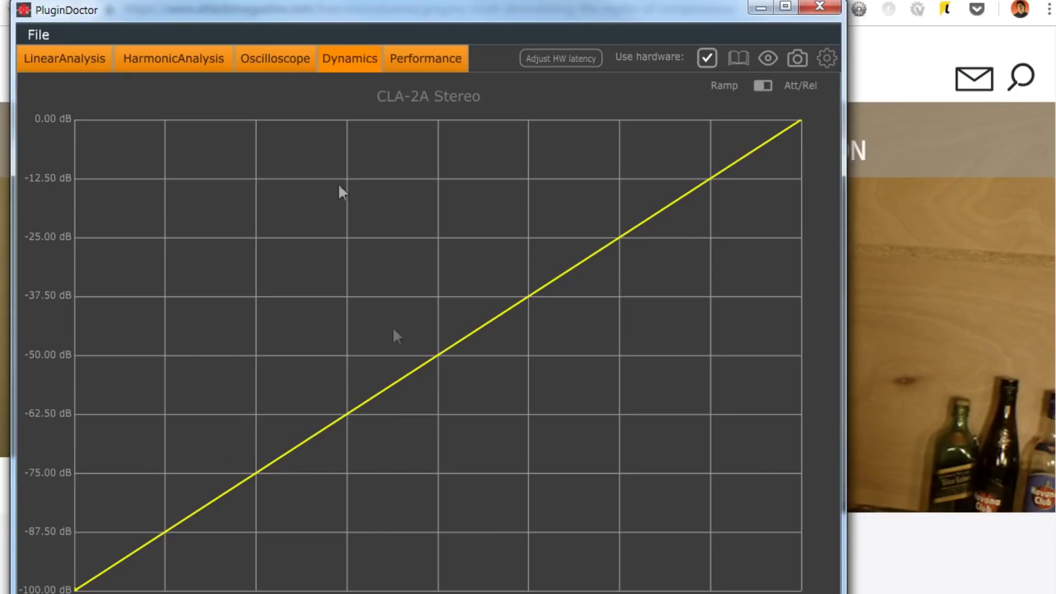
left_click(825, 58)
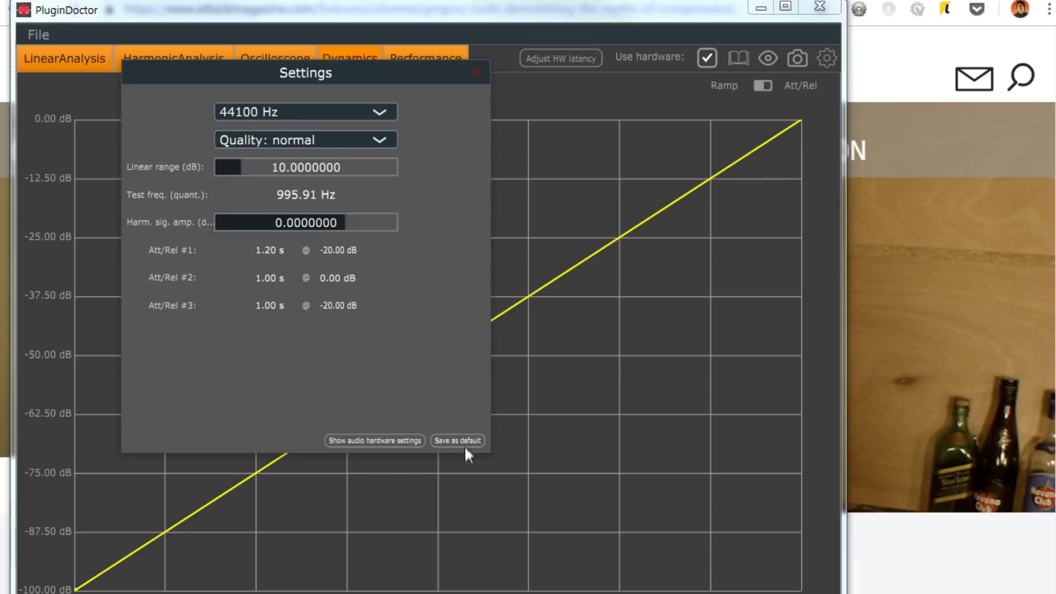
left_click(478, 72)
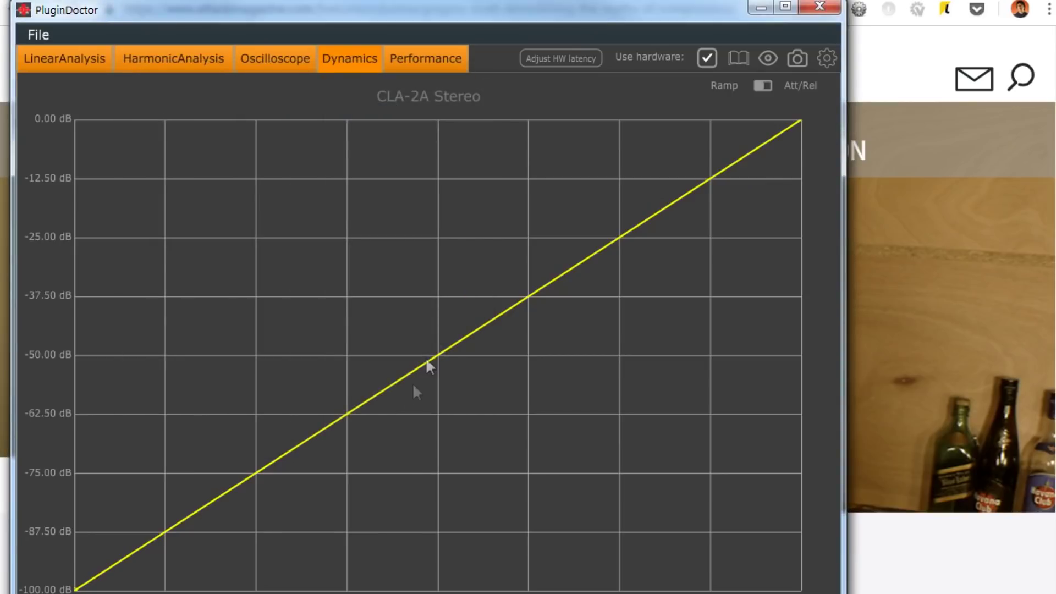
left_click(707, 58)
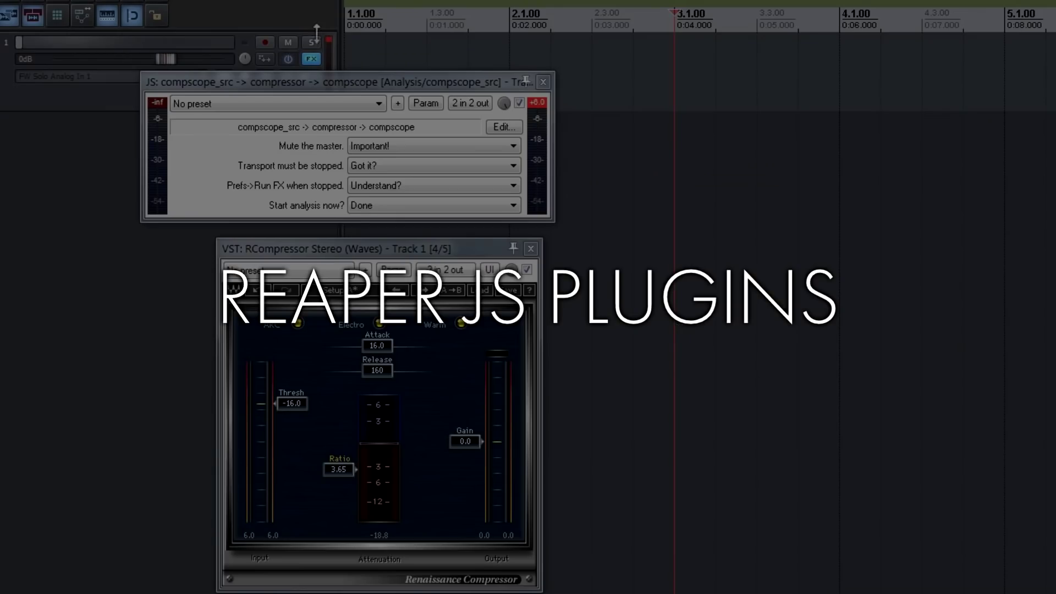
In REAPER, open the last compscope_src -> compressor -> compscope effect in track 1's effects chain
right_click(312, 56)
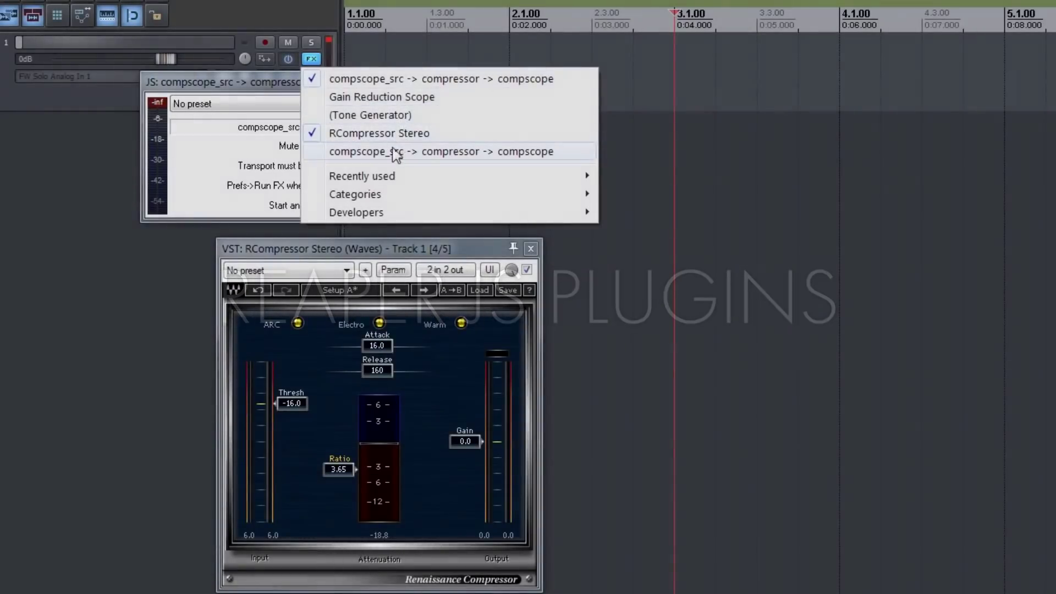
left_click(424, 151)
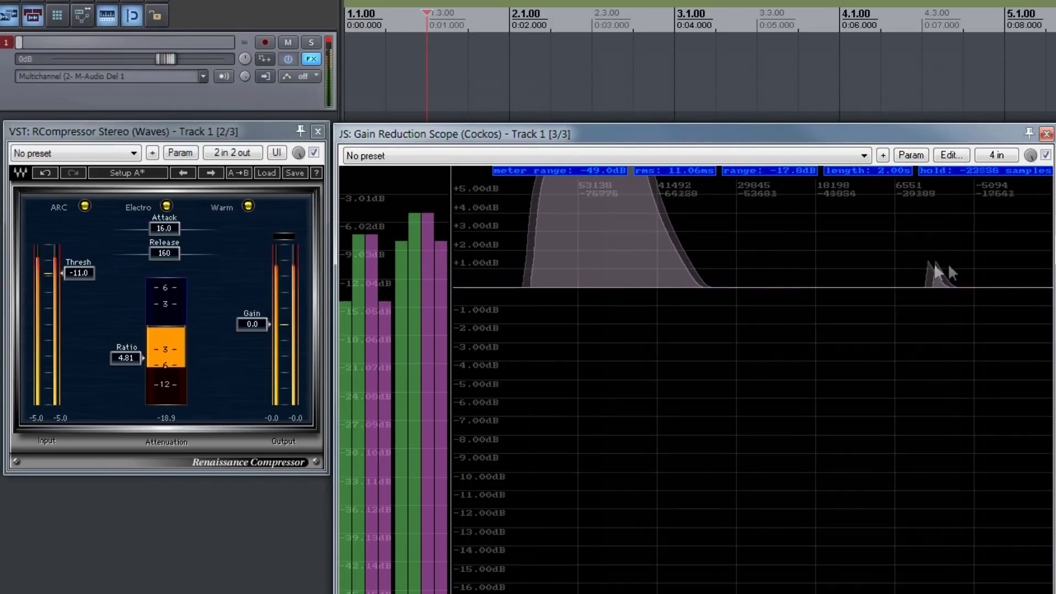
left_click(391, 232)
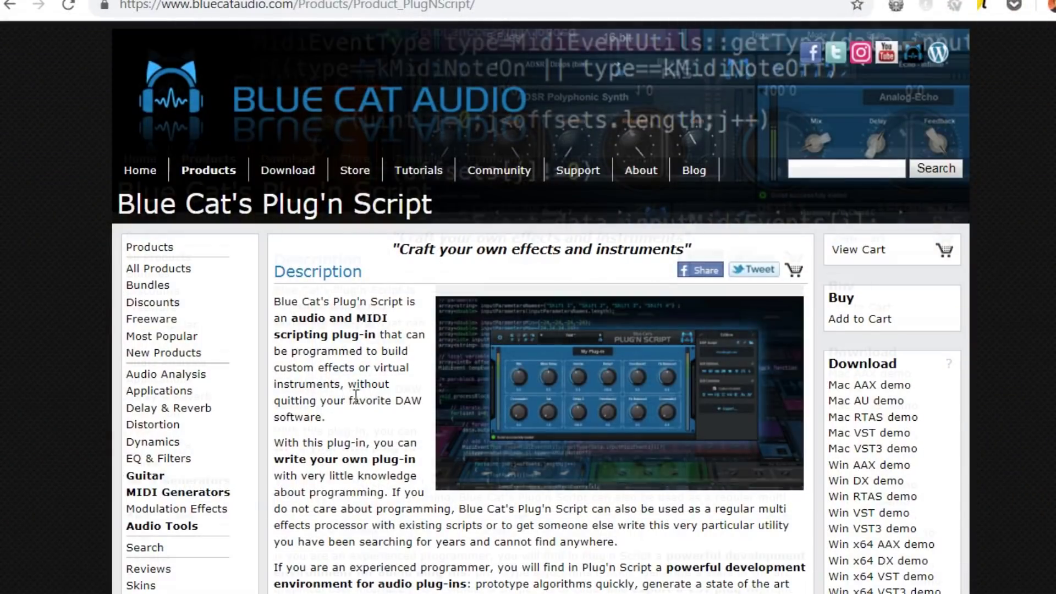
Look through the Blue Cat's Plug'n Script product page and enlarge the first screenshot of generated interfaces
scroll(341, 409, "down", 7)
scroll(356, 396, "down", 15)
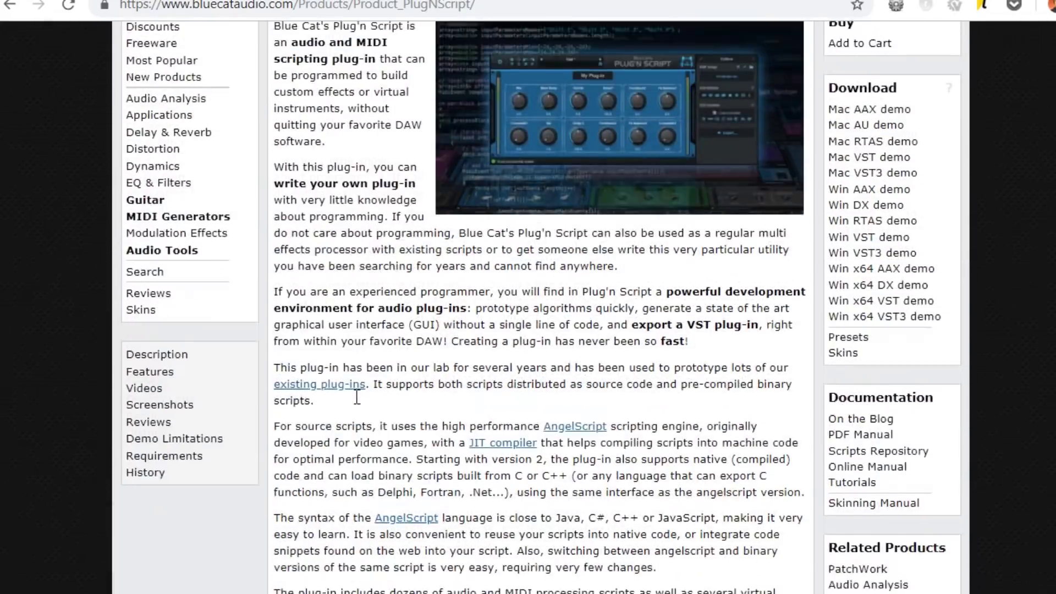
scroll(356, 396, "down", 13)
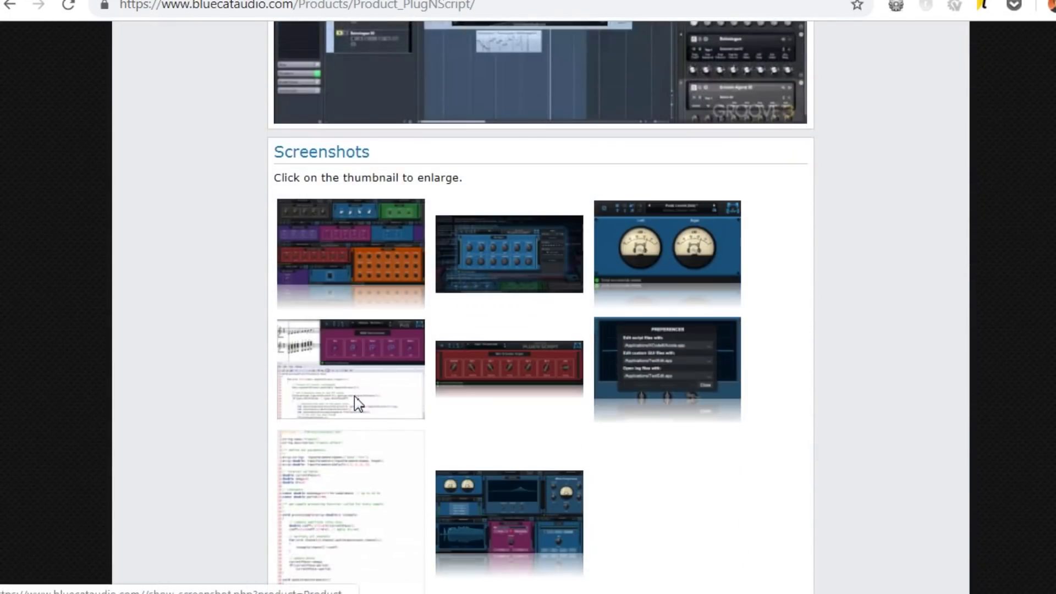
scroll(618, 459, "down", 4)
scroll(619, 460, "down", 2)
scroll(620, 460, "up", 4)
left_click(404, 181)
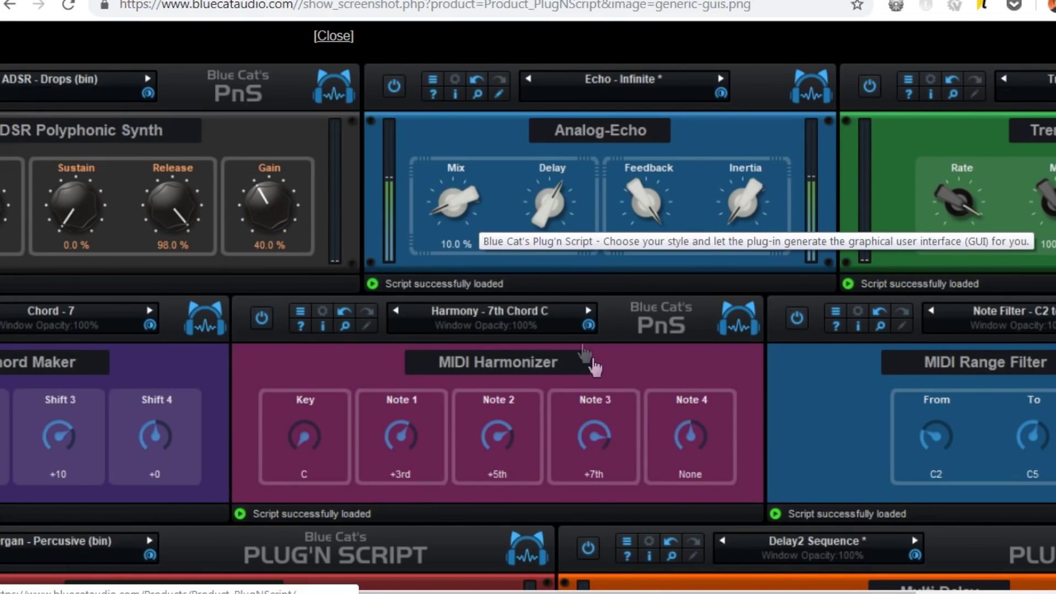
Look over the rest of the enlarged screenshot of generated plugin interfaces
scroll(592, 366, "down", 9)
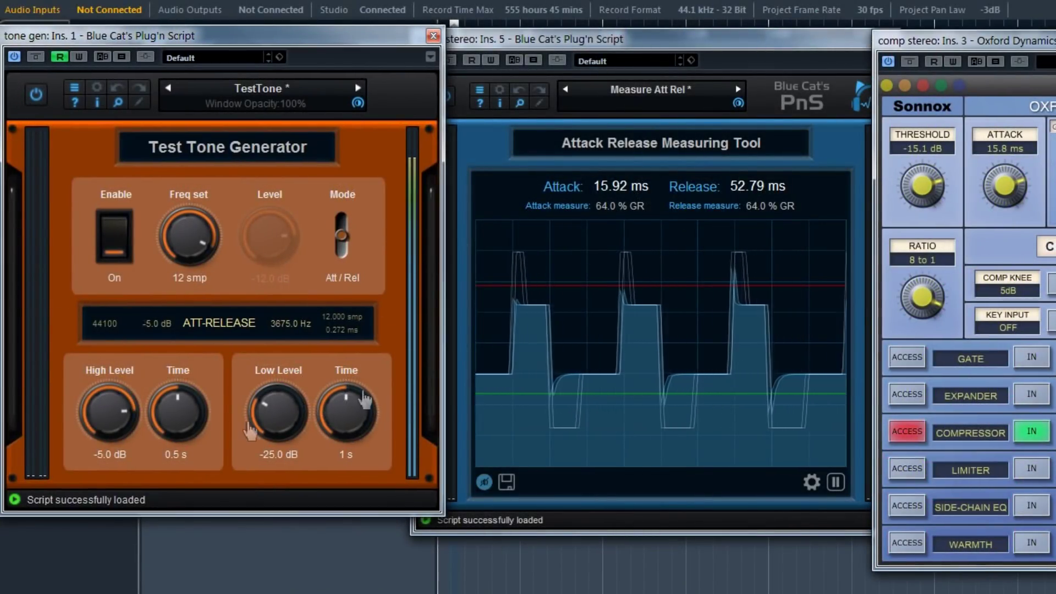
In Cubase, arrange the Oxford Dynamics compressor beside the Attack Release Measuring Tool and raise the compressor's attack to 25.4 ms
left_click_drag(939, 53, 299, 37)
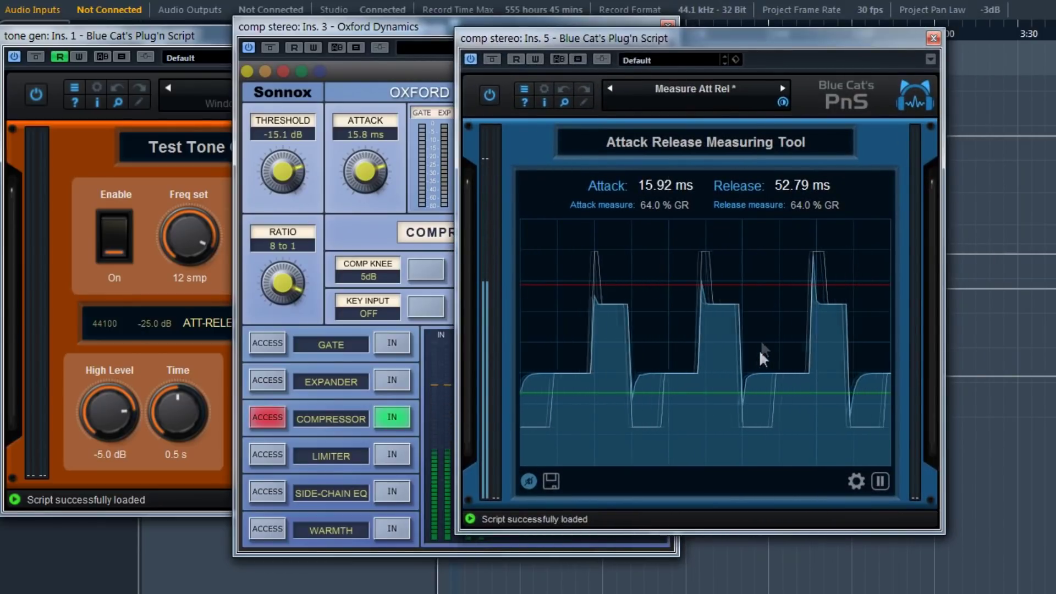
left_click_drag(631, 37, 703, 71)
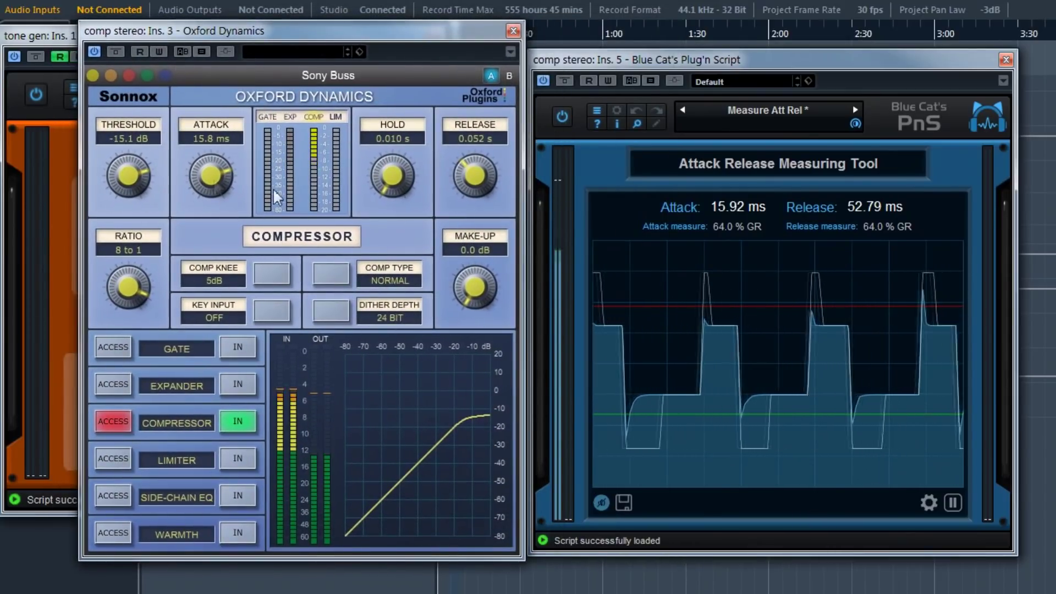
left_click_drag(209, 172, 210, 166)
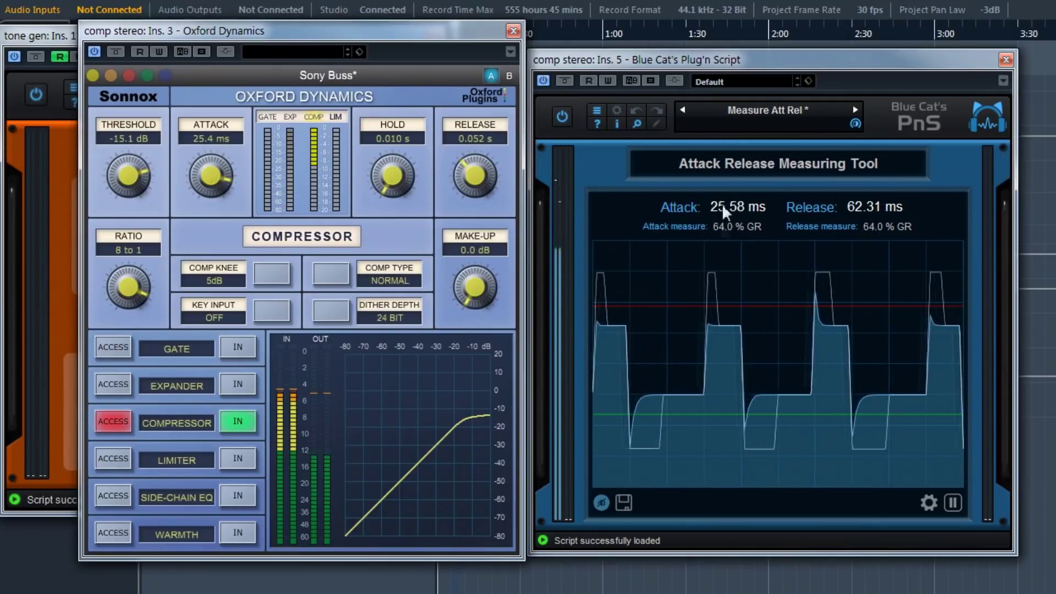
Set the Oxford Dynamics compressor's attack to 10 ms and its release to 0.100 s
left_click(211, 138)
type("1")
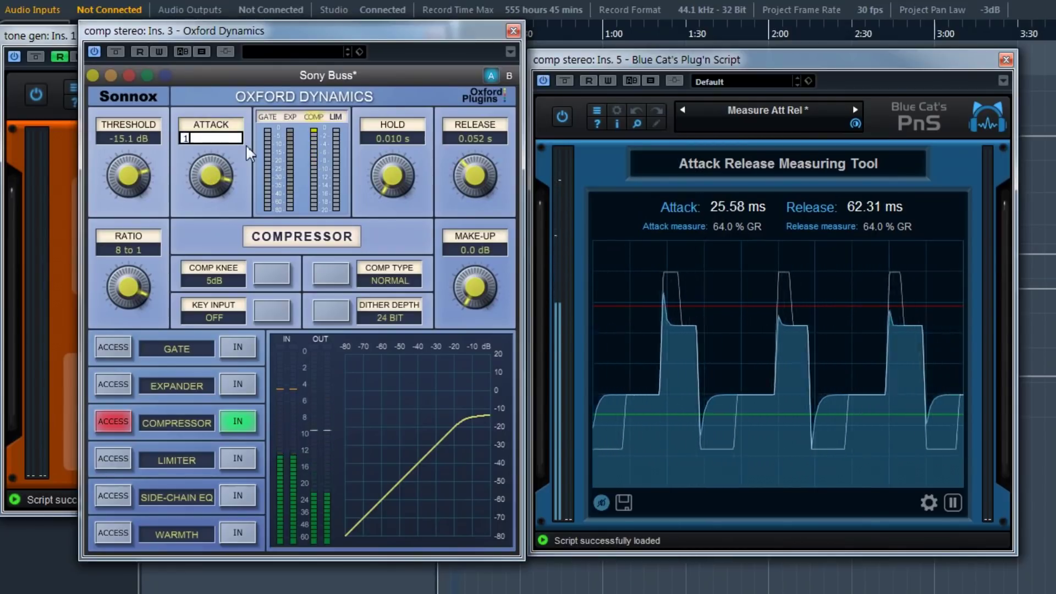
type("0")
key("Return")
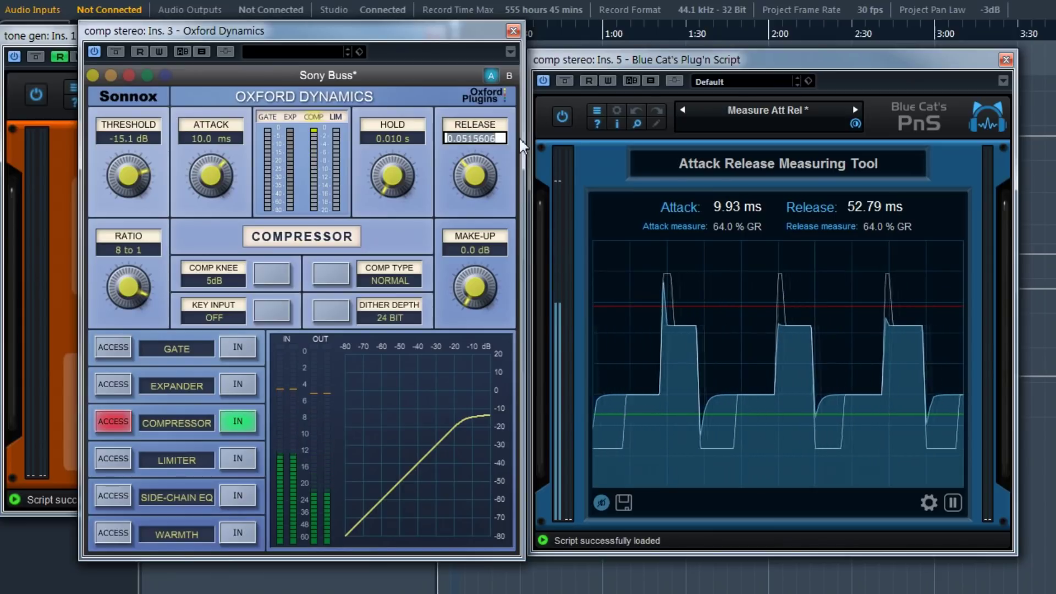
key("Return")
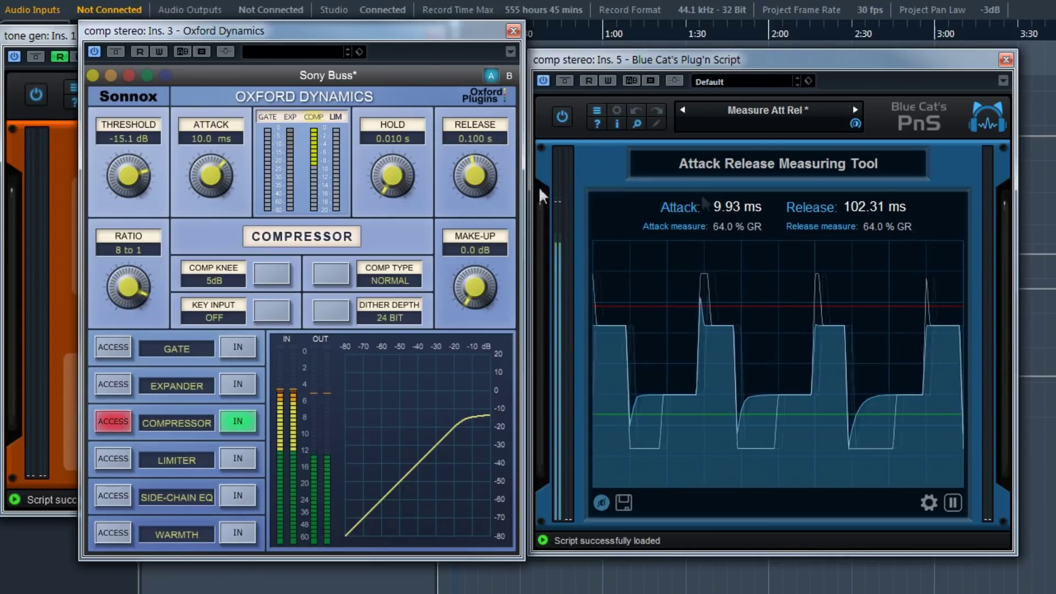
scroll(477, 192, "up", 5)
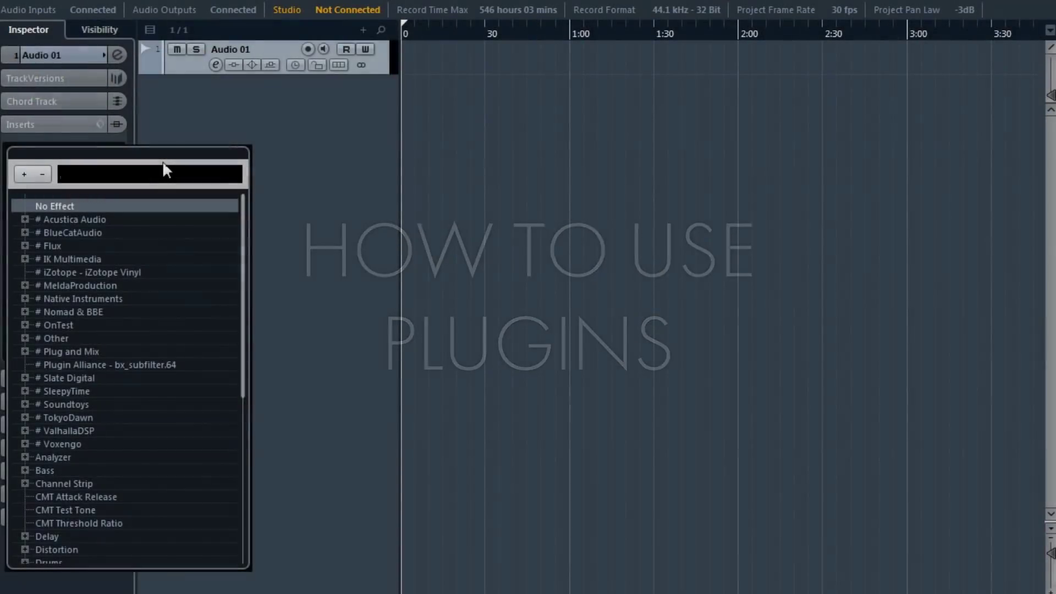
Search the effects for "cmt" and insert CMT Test Tone in the first insert slot of track Audio 01
type("cmt")
left_click(113, 219)
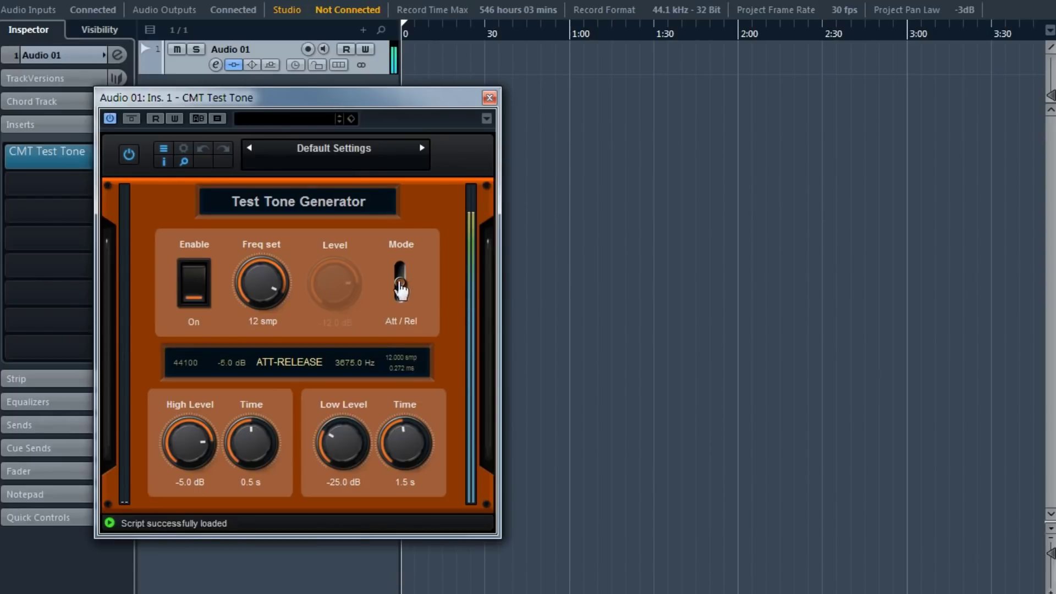
Go through the test tone generator's Simple, Att / Rel and Thr / Ratio modes and return it to Att / Rel
left_click(400, 284)
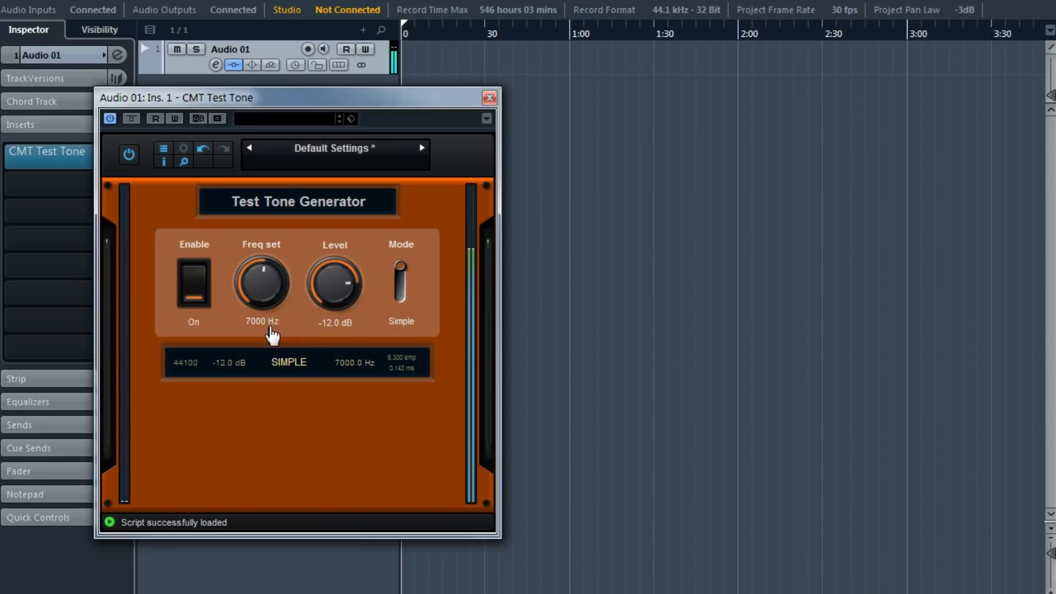
left_click_drag(405, 279, 404, 293)
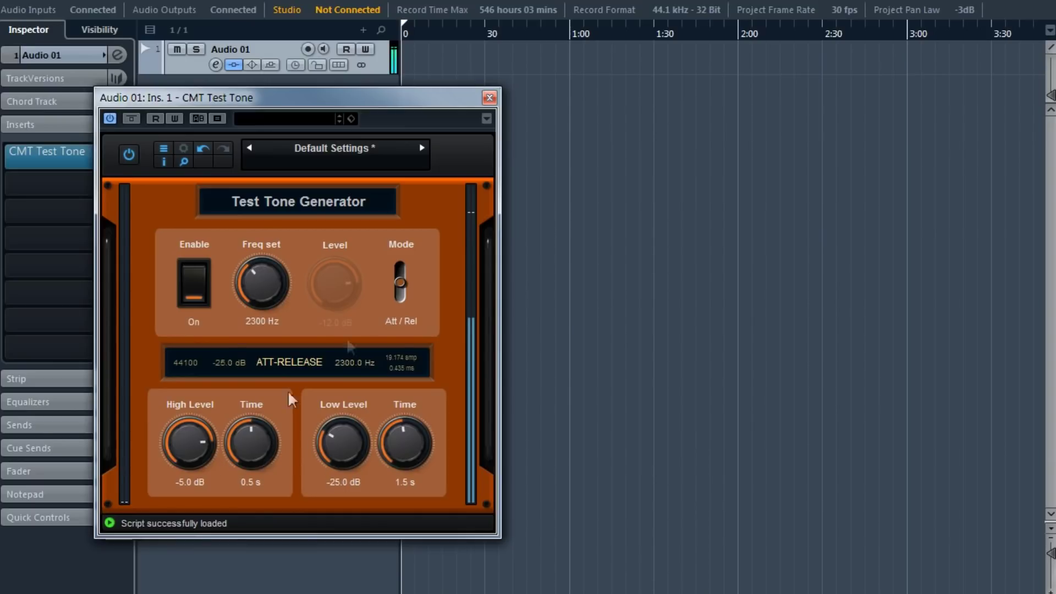
left_click_drag(402, 292, 405, 321)
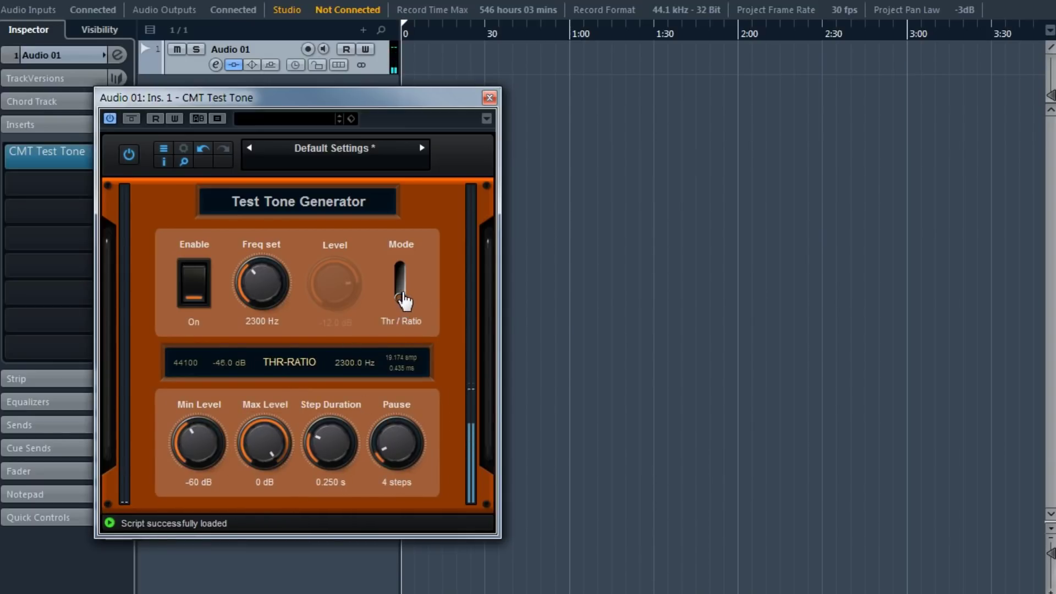
left_click_drag(405, 302, 402, 292)
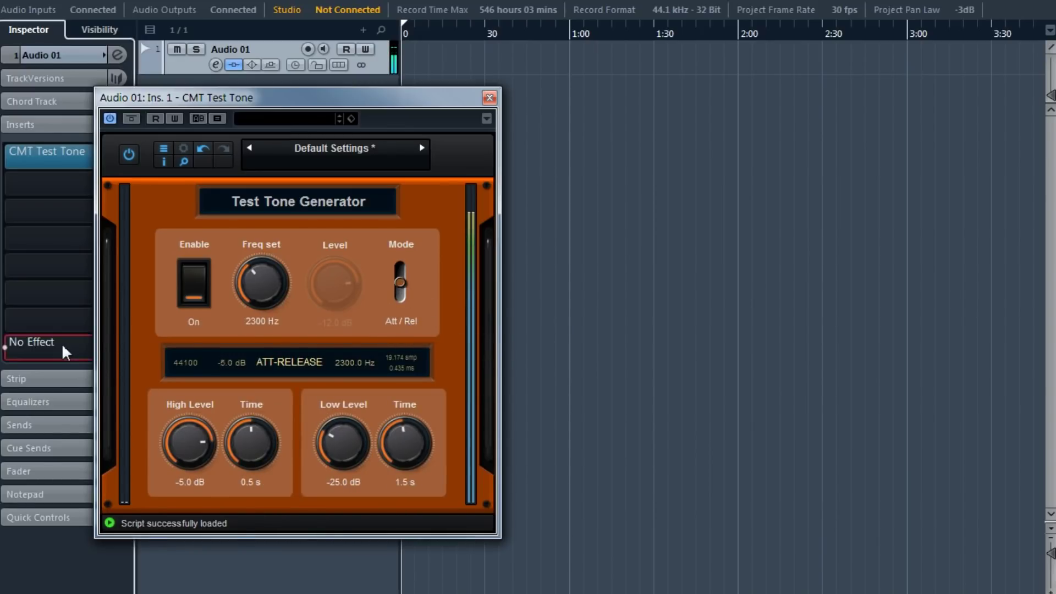
Insert CMT Attack Release in the last insert slot of Audio 01 and place its window beside the test tone generator
left_click(87, 345)
type("cm")
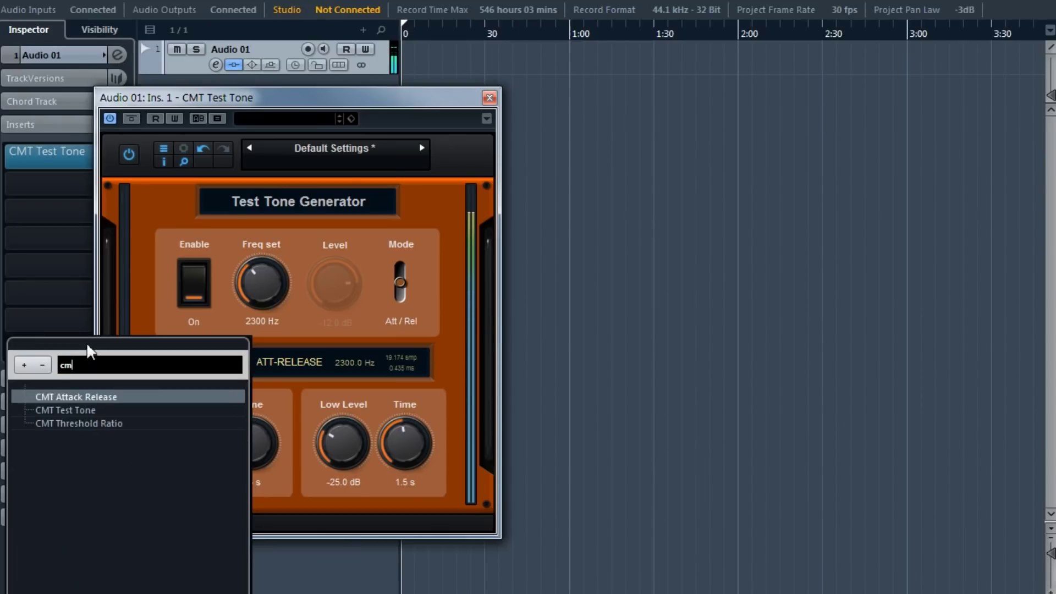
left_click(83, 396)
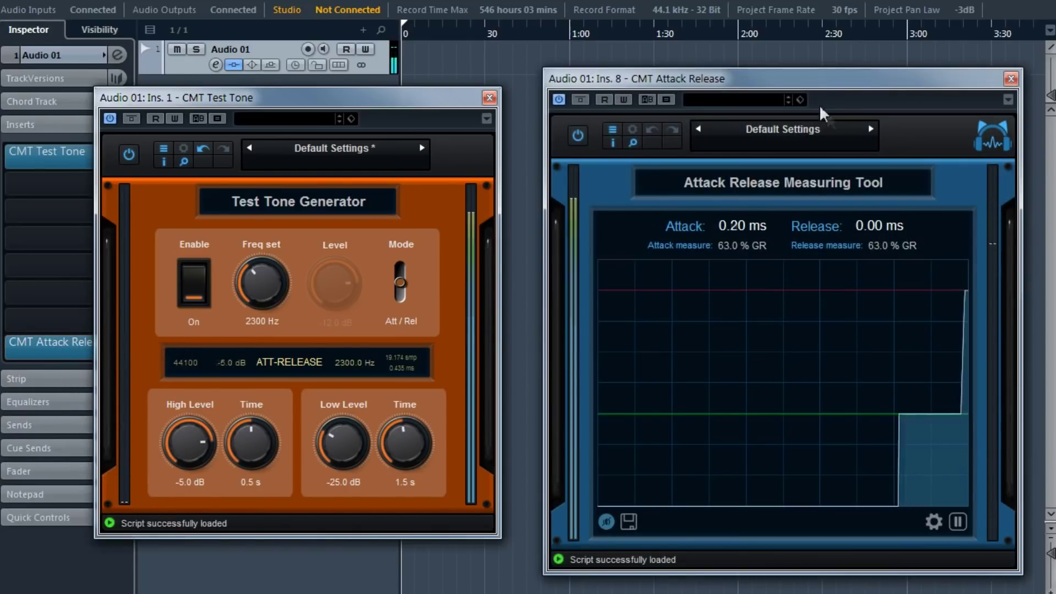
left_click_drag(813, 80, 763, 62)
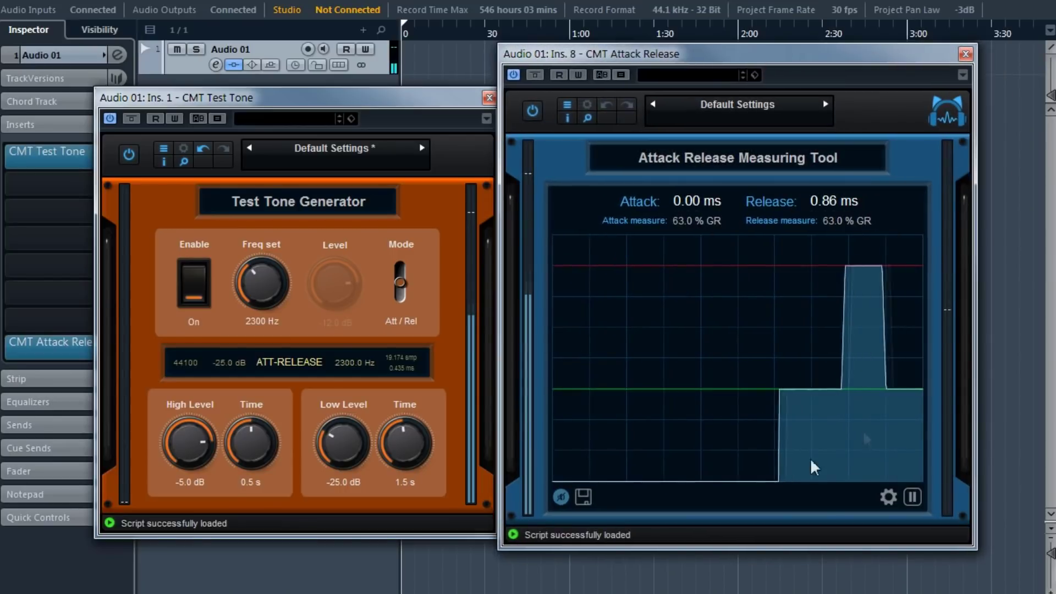
Unmute the Attack Release Measuring Tool's output and mute it again
left_click(562, 498)
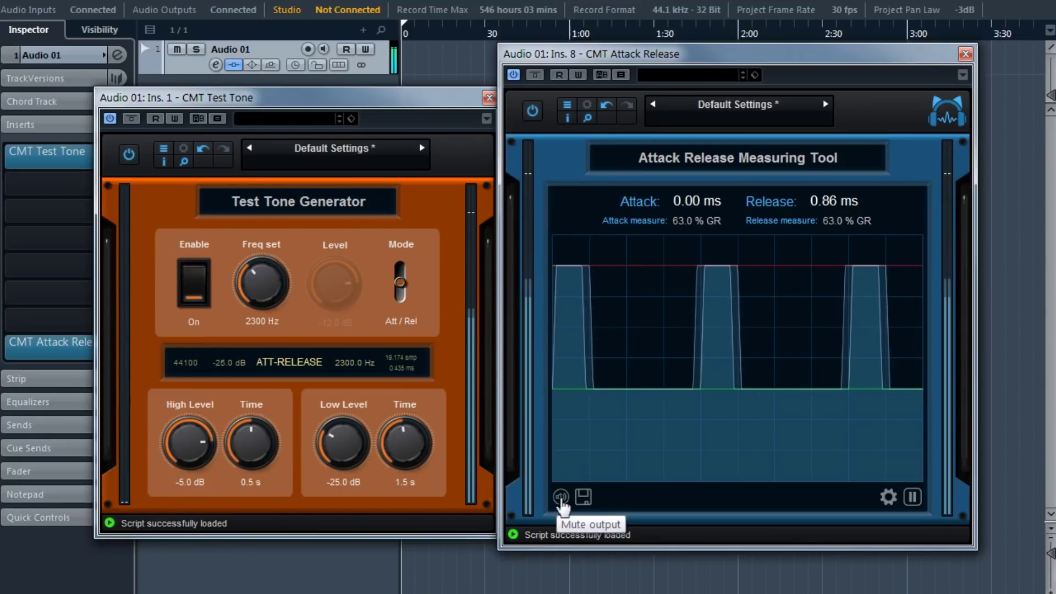
left_click(561, 498)
Try a low level of -31 dB and a high level of -6 dB in the test tone, and restore -25 dB and -5 dB
left_click_drag(342, 446, 389, 467)
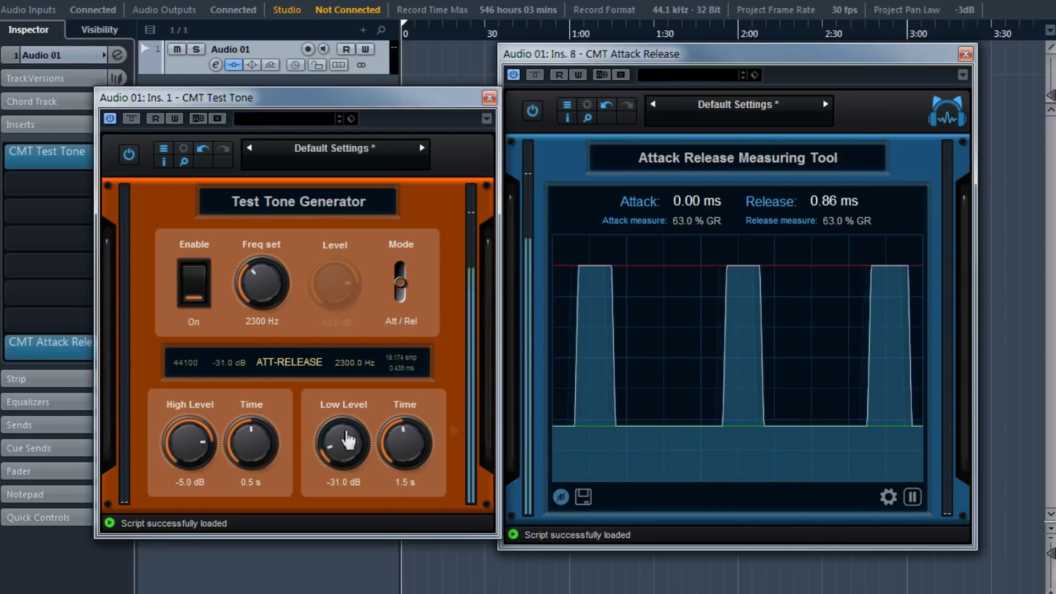
left_click_drag(183, 443, 250, 455)
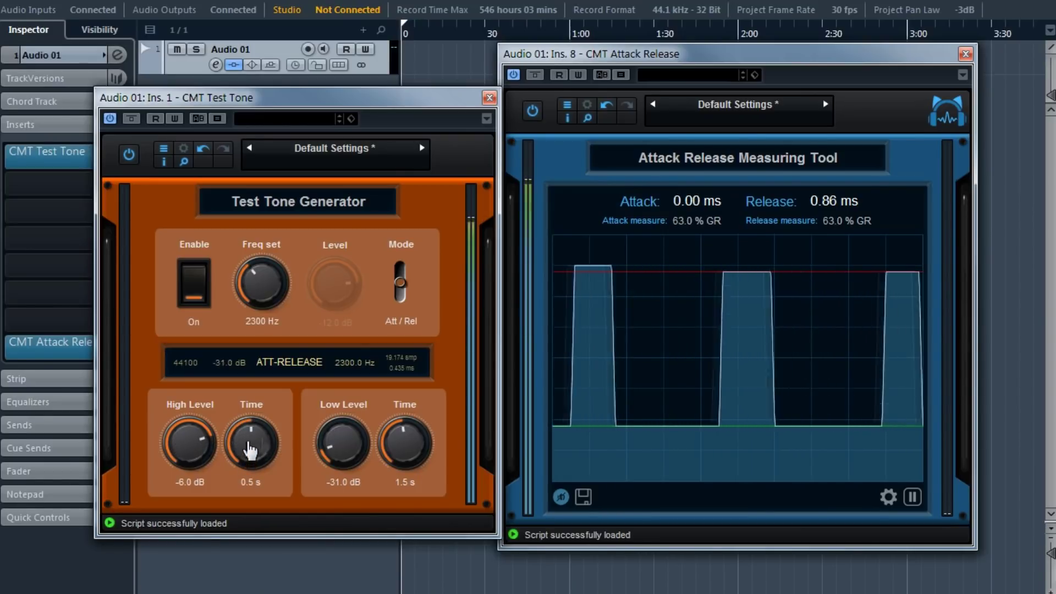
left_click_drag(341, 457, 342, 440)
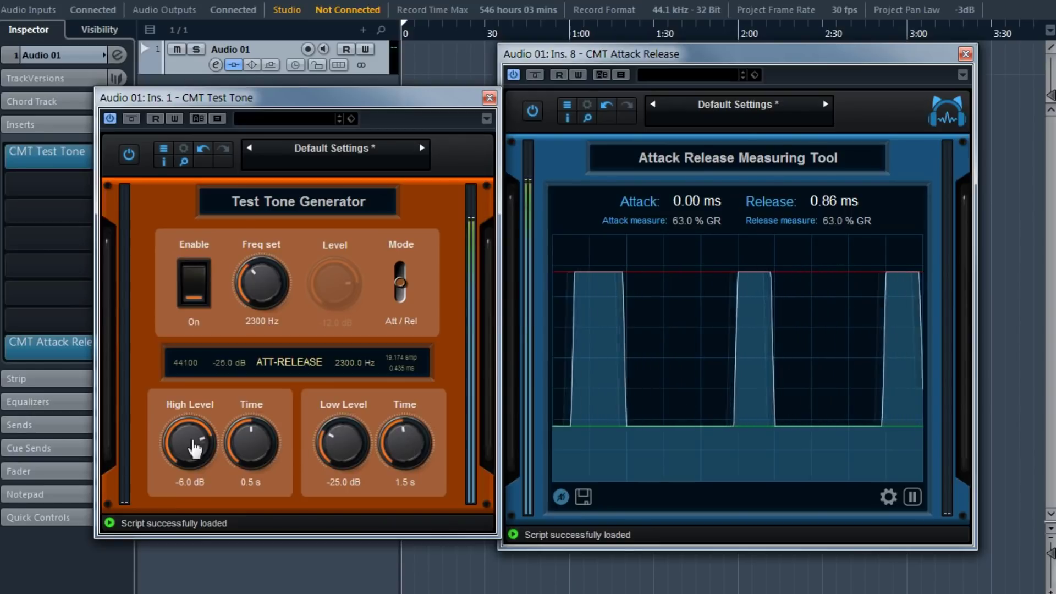
left_click_drag(179, 465, 181, 454)
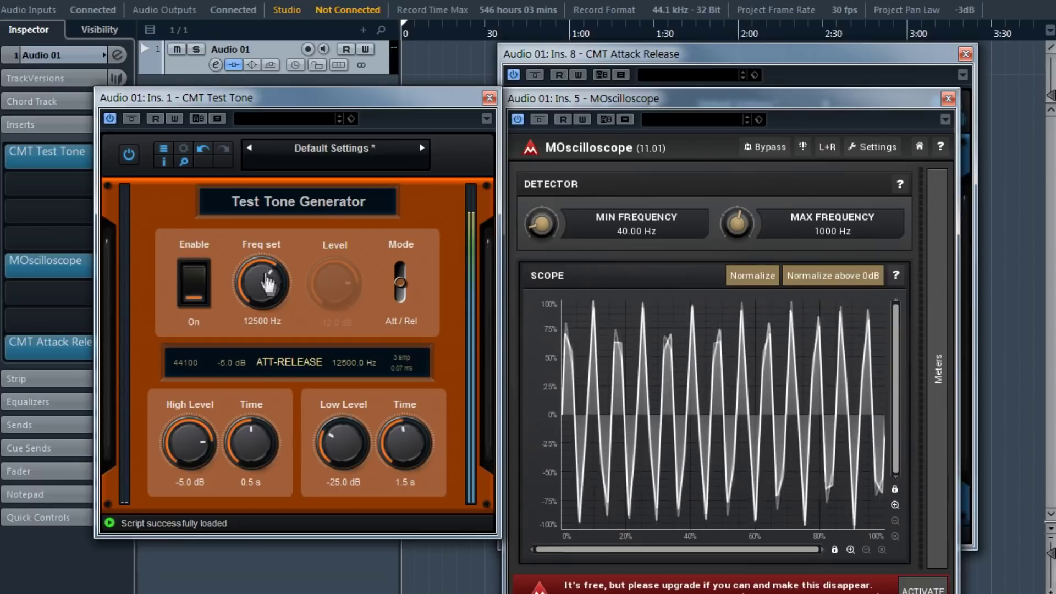
Compare the waveforms of 24-sample and 16-sample test tones in MOscilloscope and close the oscilloscope window
left_click_drag(267, 278, 268, 278)
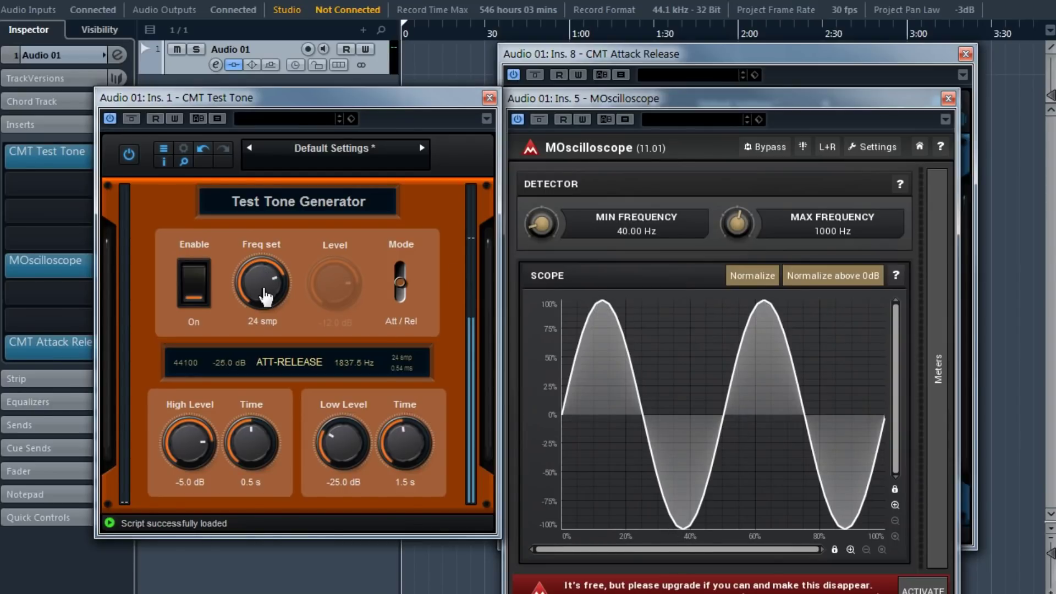
left_click_drag(265, 292, 268, 290)
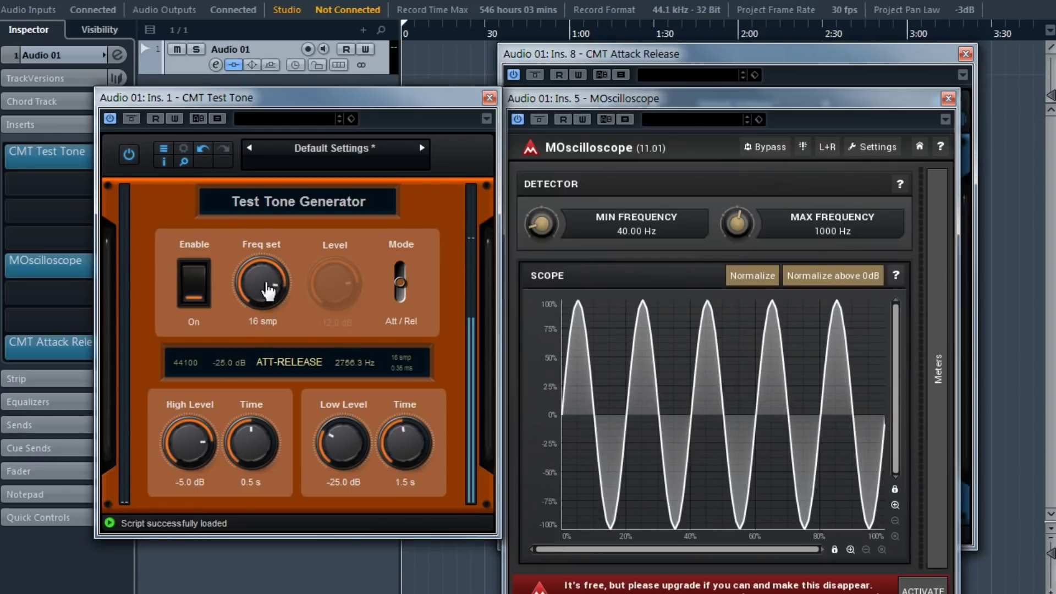
left_click(948, 98)
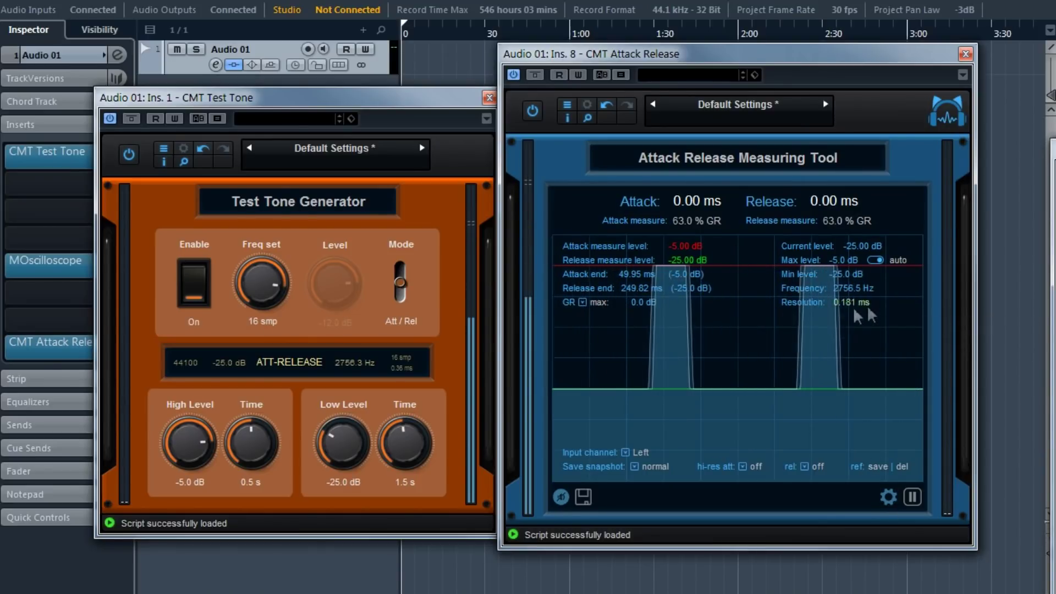
Lower the test tone's free frequency to 500 Hz and enter 10000 Hz instead
left_click_drag(268, 301, 267, 323)
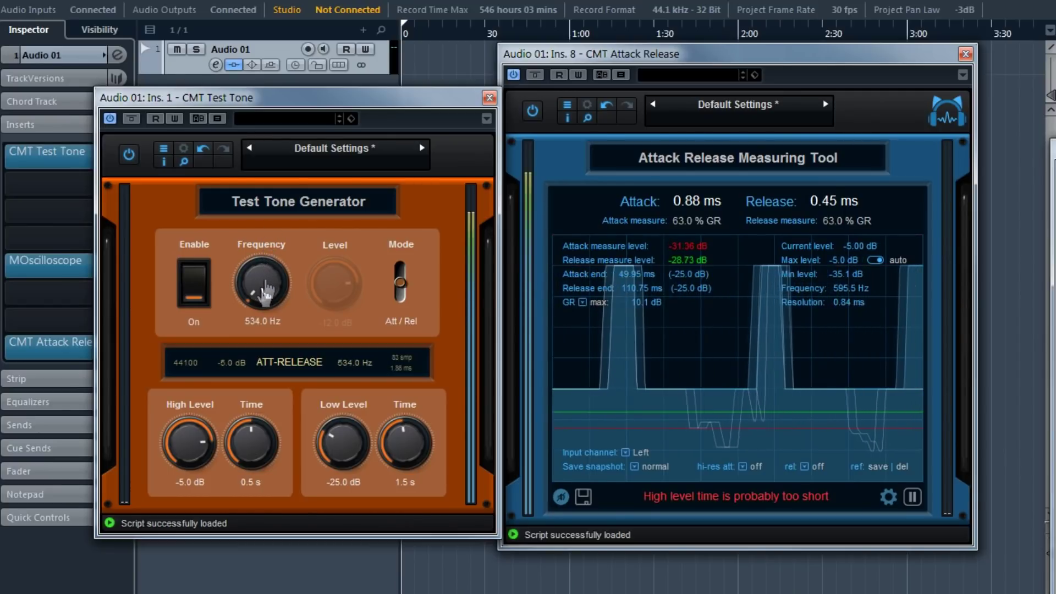
double_click(267, 297)
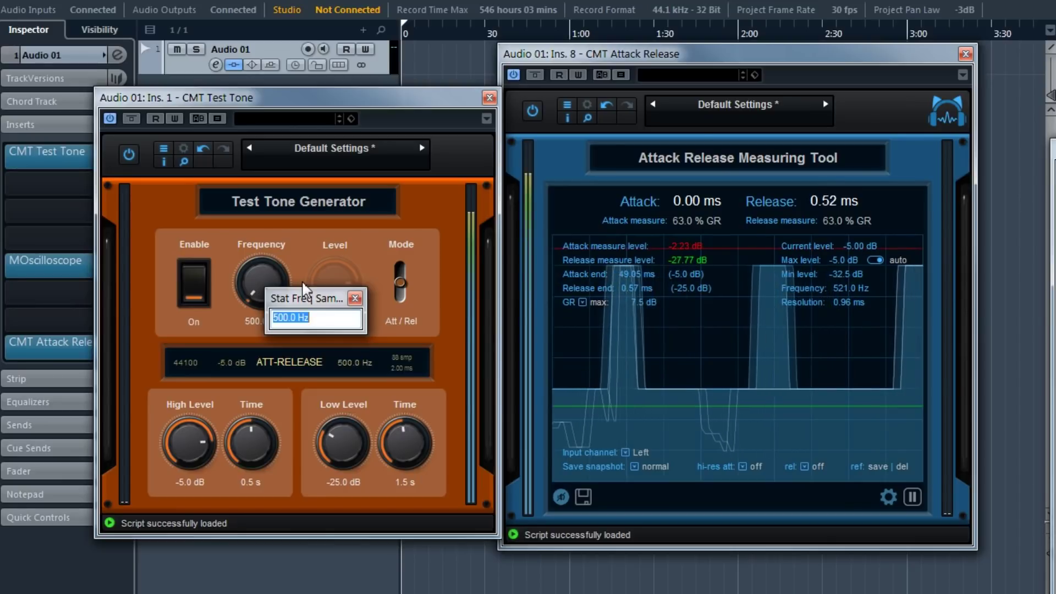
type("10000")
key("Return")
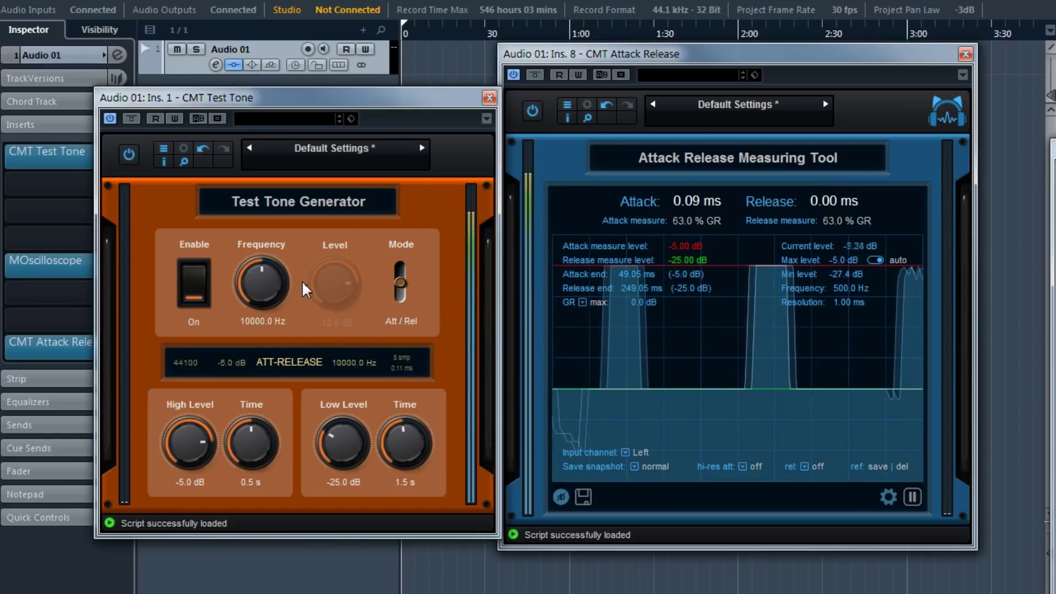
Switch the test tone back to preset frequencies and set it to 20 samples
left_click(272, 300)
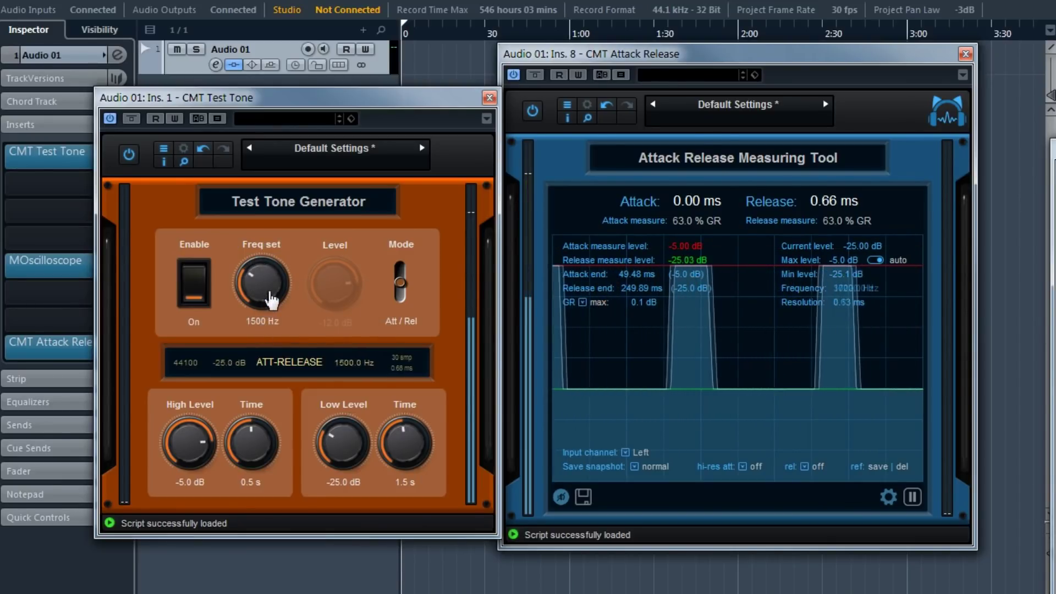
scroll(271, 299, "up", 2)
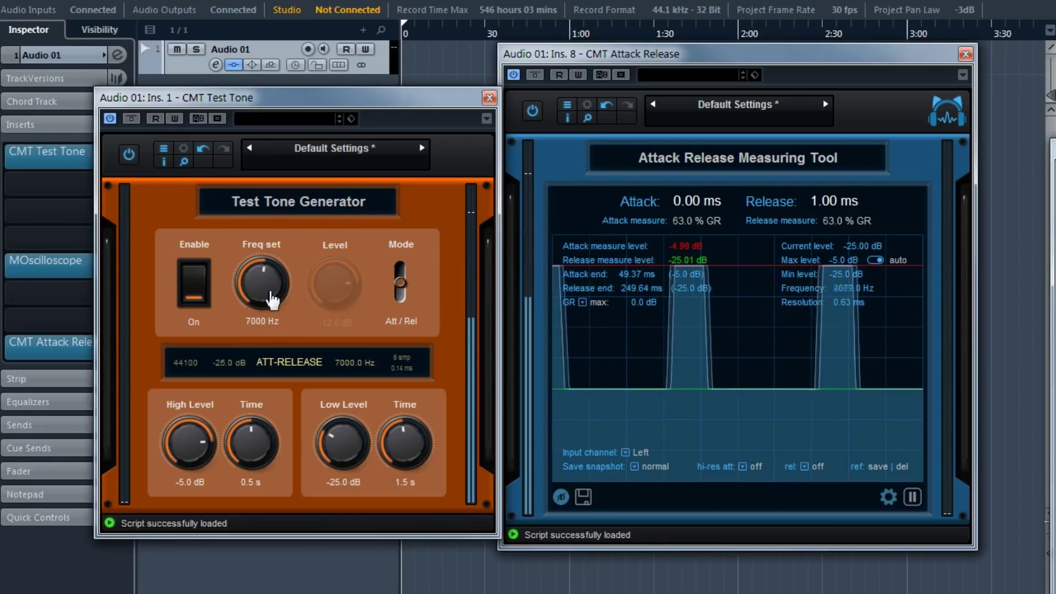
scroll(271, 299, "up", 4)
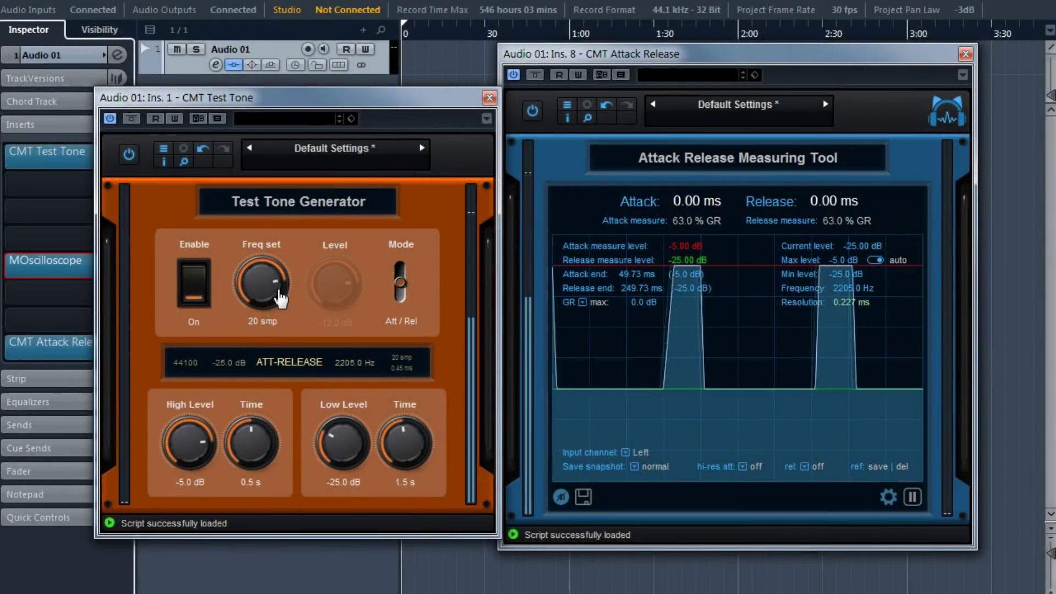
Search the effects for "2a" and insert CLA-2A Stereo between the test tone and attack release plugins
left_click(90, 261)
type("2a")
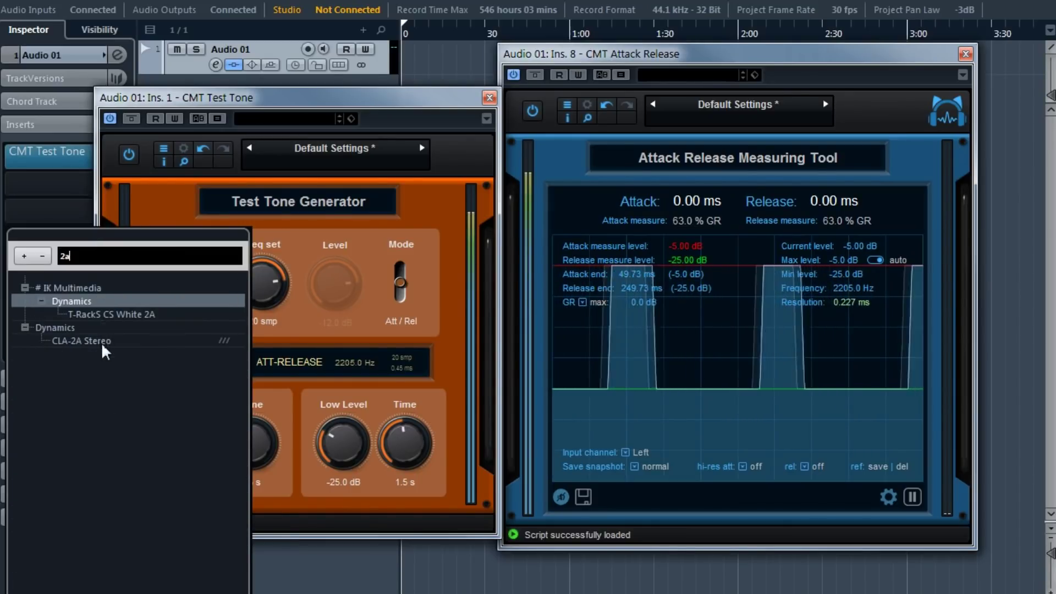
left_click(82, 340)
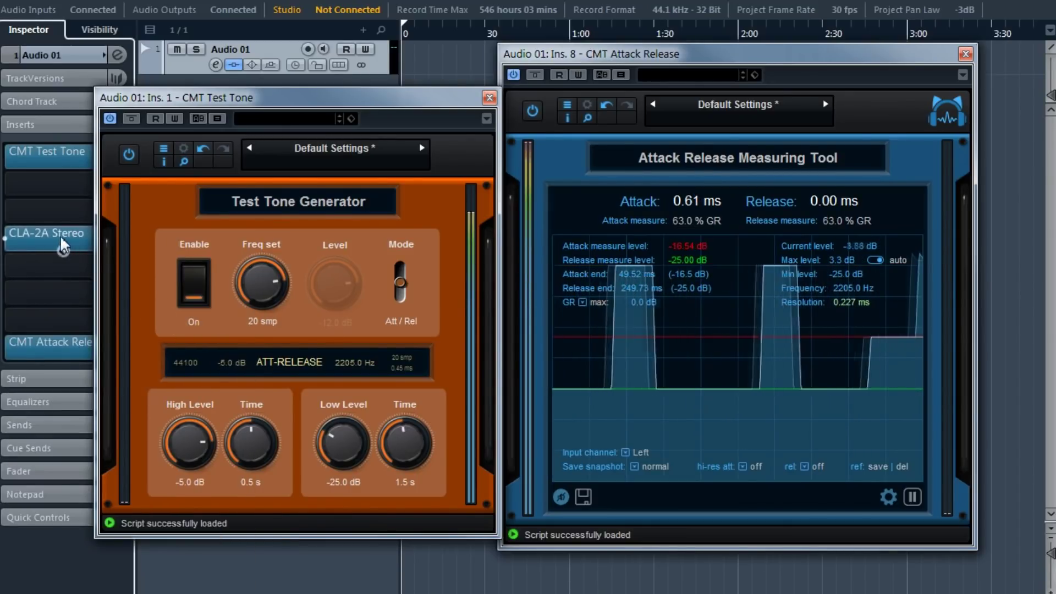
Spread out the CLA-2A, test tone and attack release windows and resume the measuring tool's paused data output
left_click_drag(643, 134, 621, 90)
left_click_drag(238, 100, 187, 102)
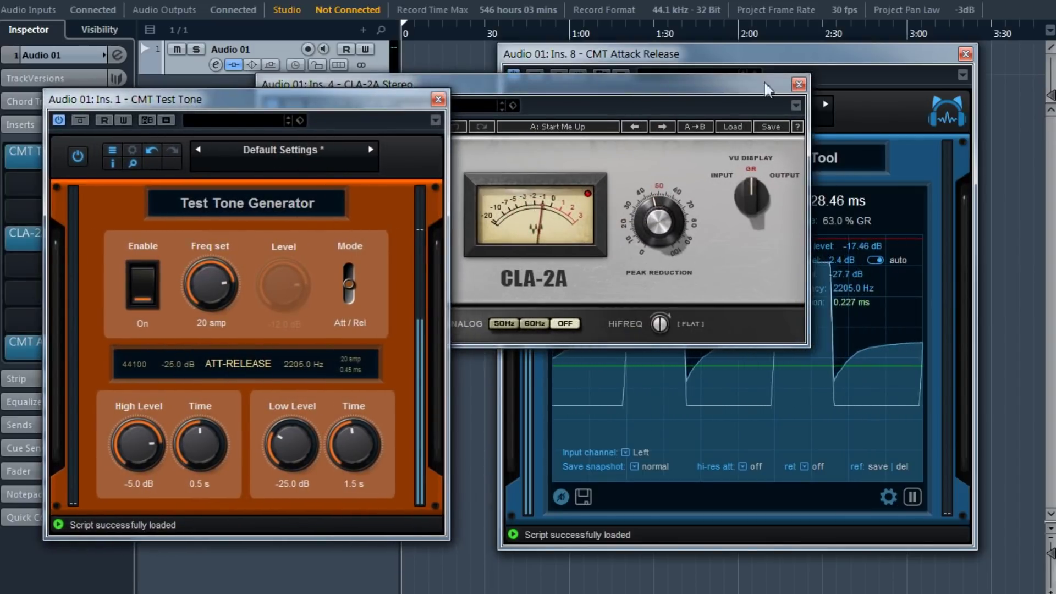
left_click_drag(803, 52, 857, 68)
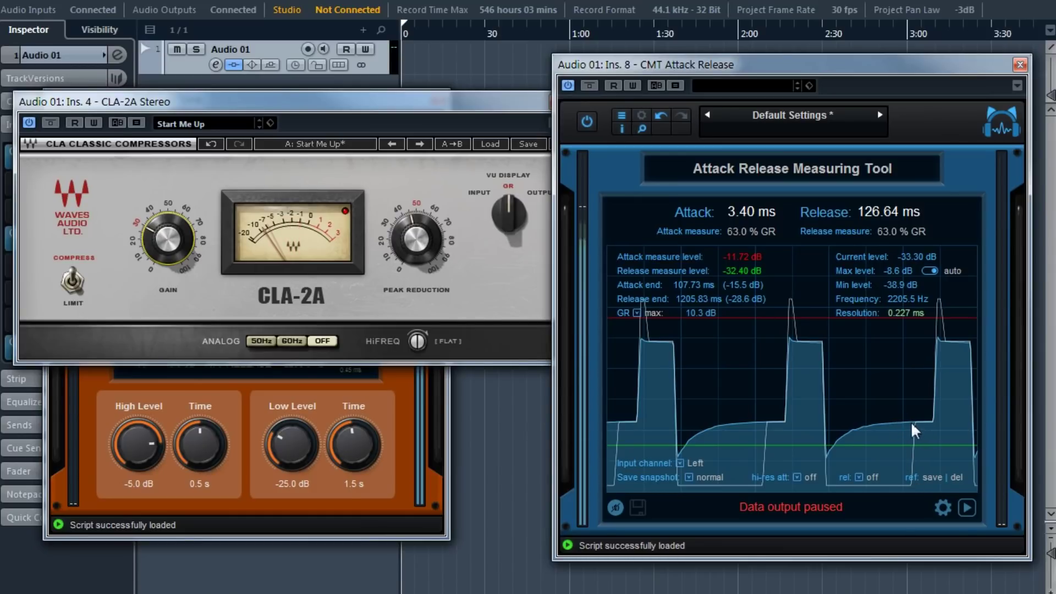
left_click(964, 508)
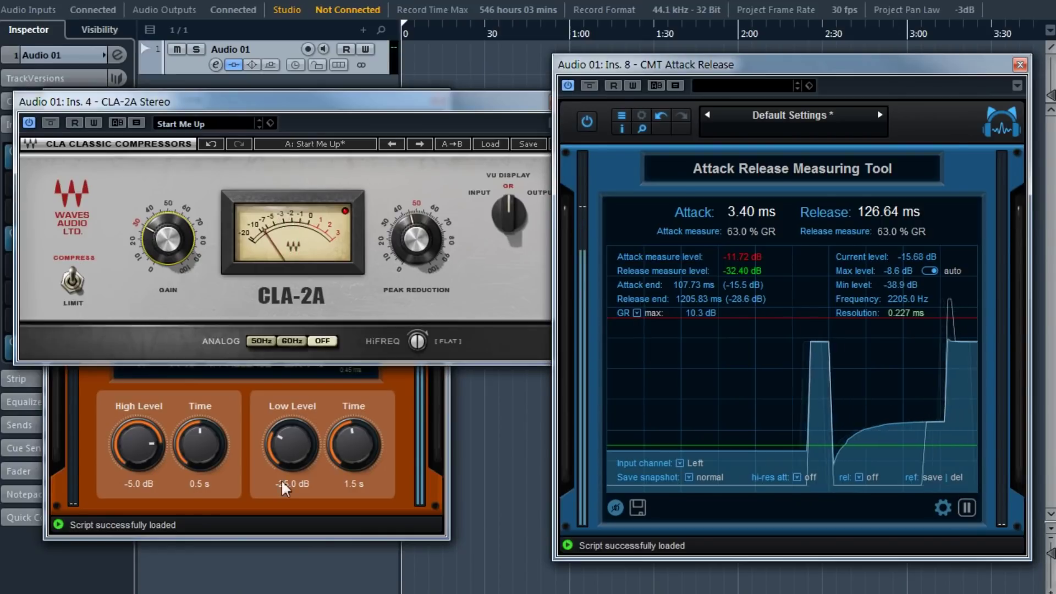
Try low level times of 0.7 s and 2 s on the test tone and return it to 1.5 s
left_click(356, 451)
left_click_drag(357, 454, 357, 473)
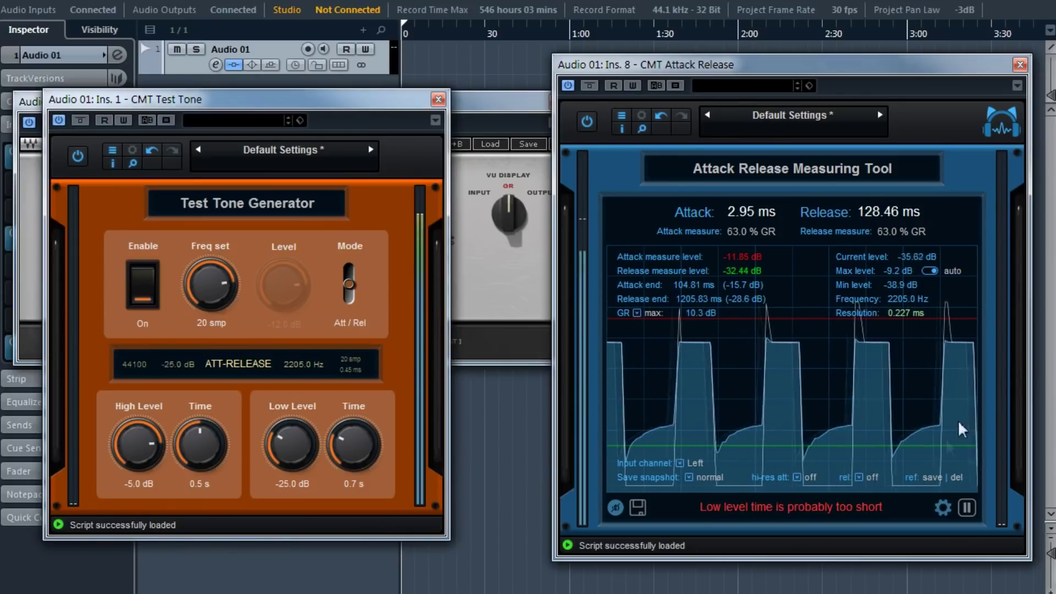
left_click_drag(356, 448, 365, 423)
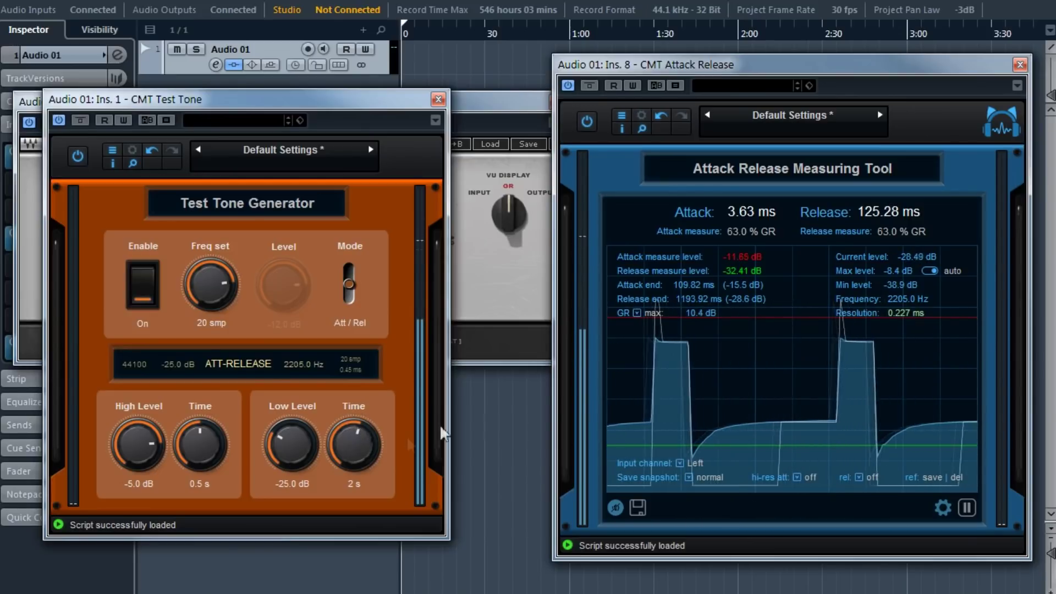
scroll(363, 455, "down", 2)
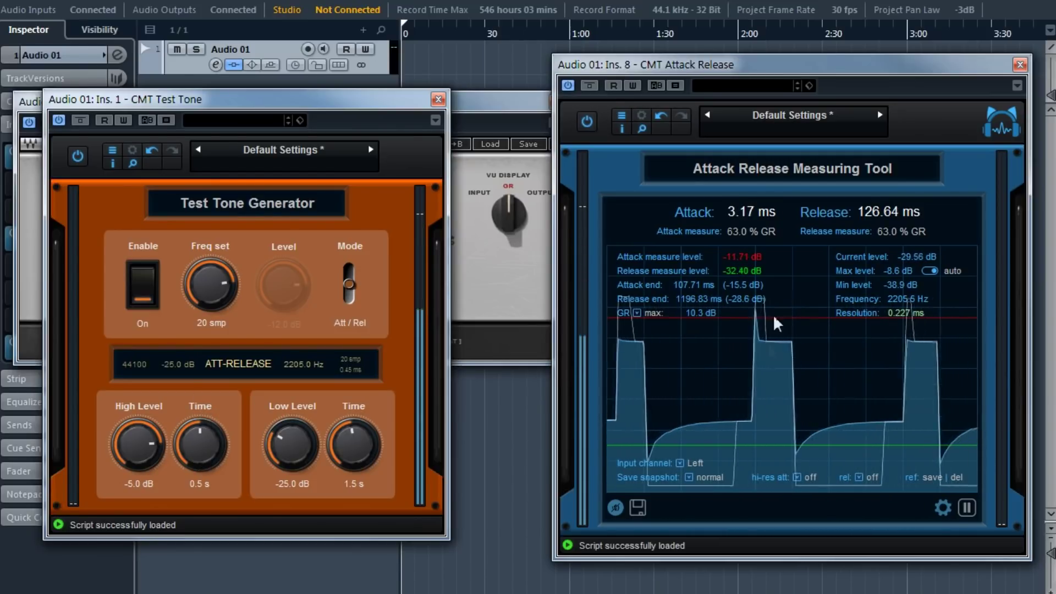
left_click(812, 339)
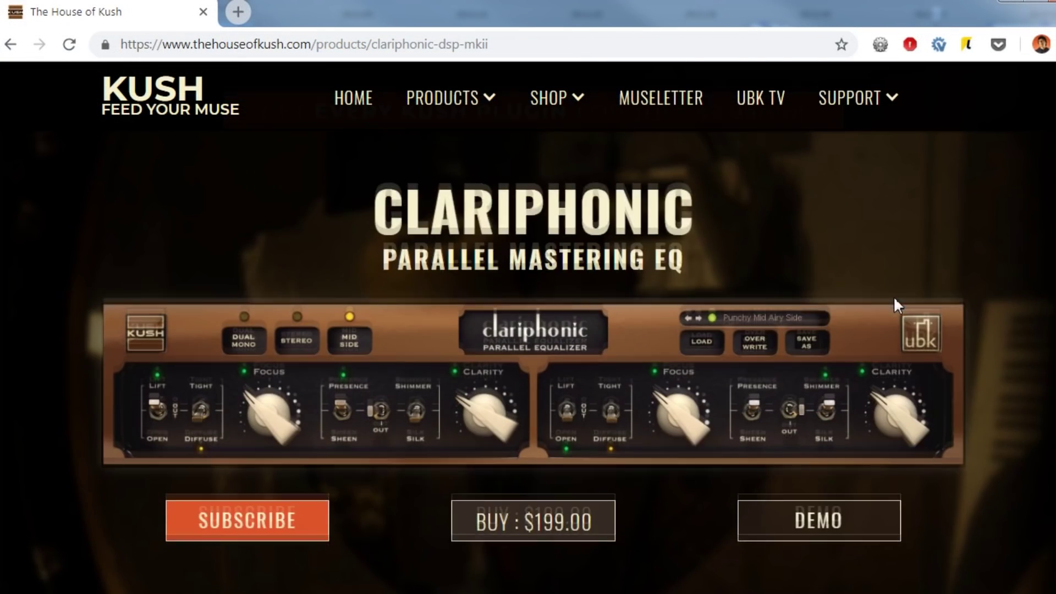
scroll(894, 299, "down", 2)
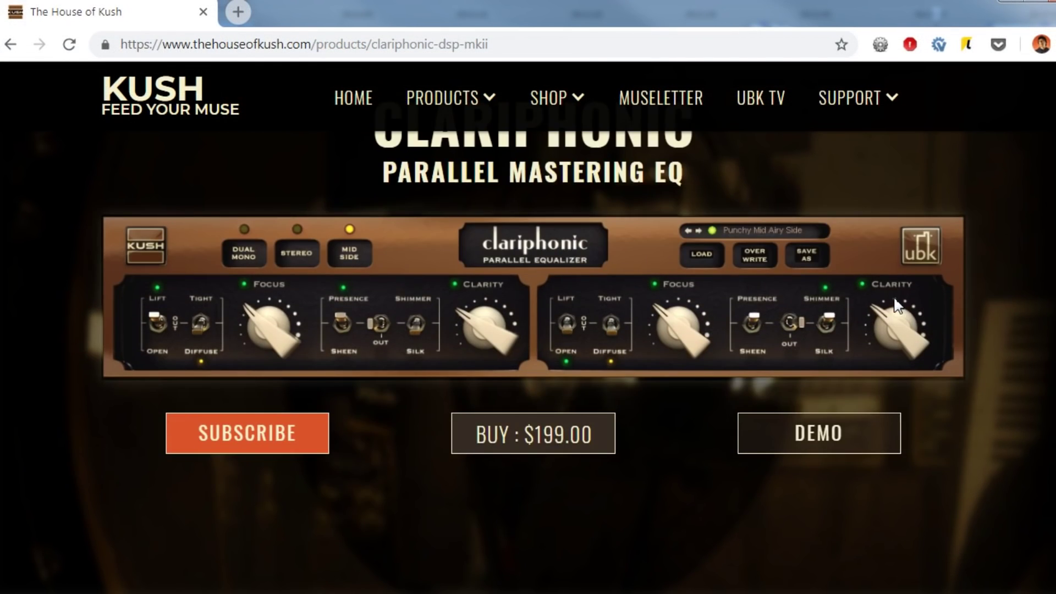
scroll(895, 304, "down", 5)
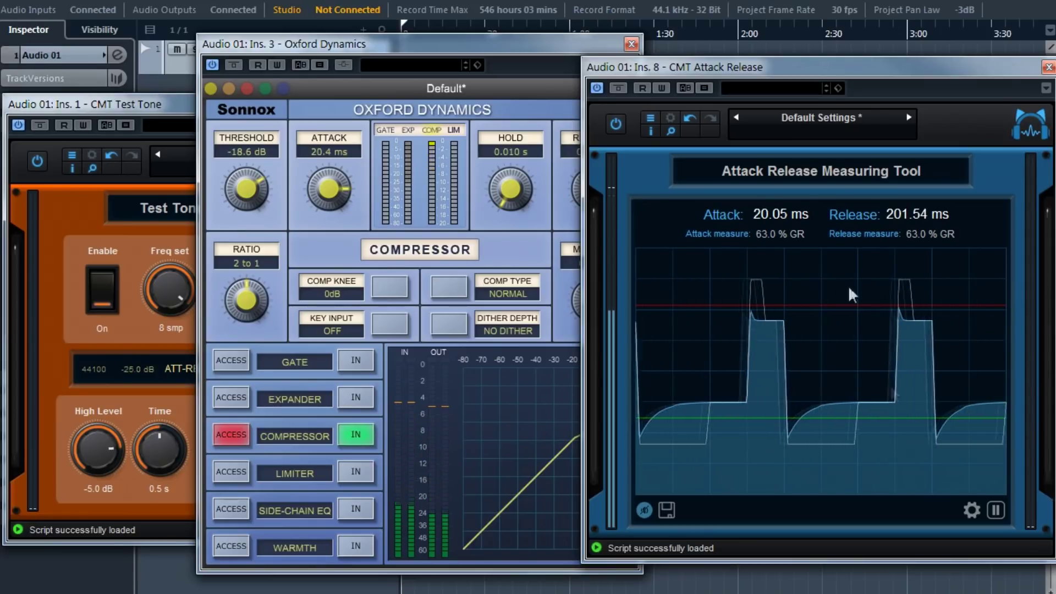
Pause the measuring tool's data output, show the detailed readings over its graph, and resume the output
left_click(995, 509)
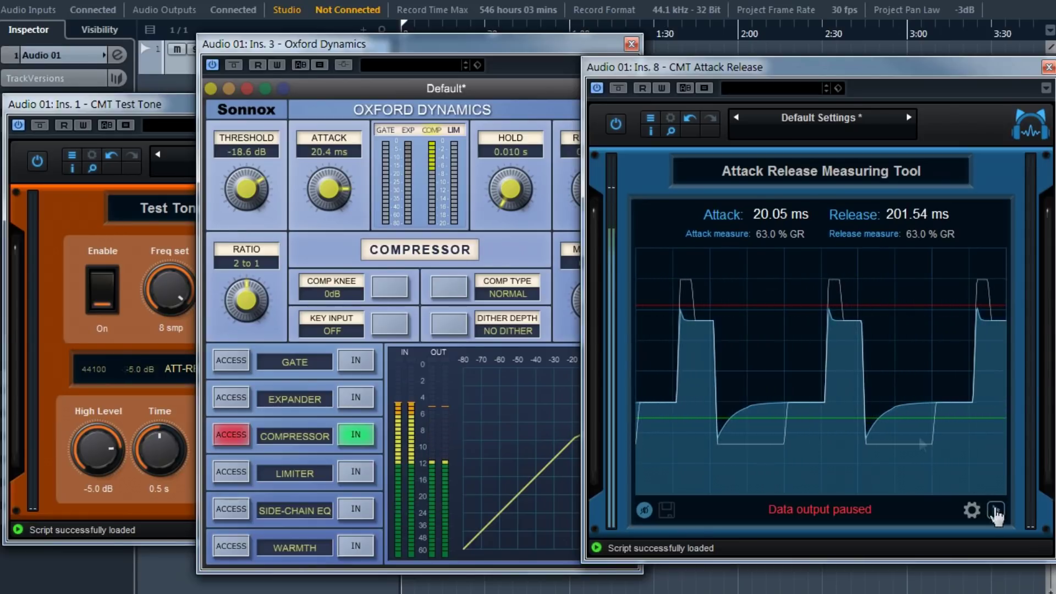
left_click(834, 287)
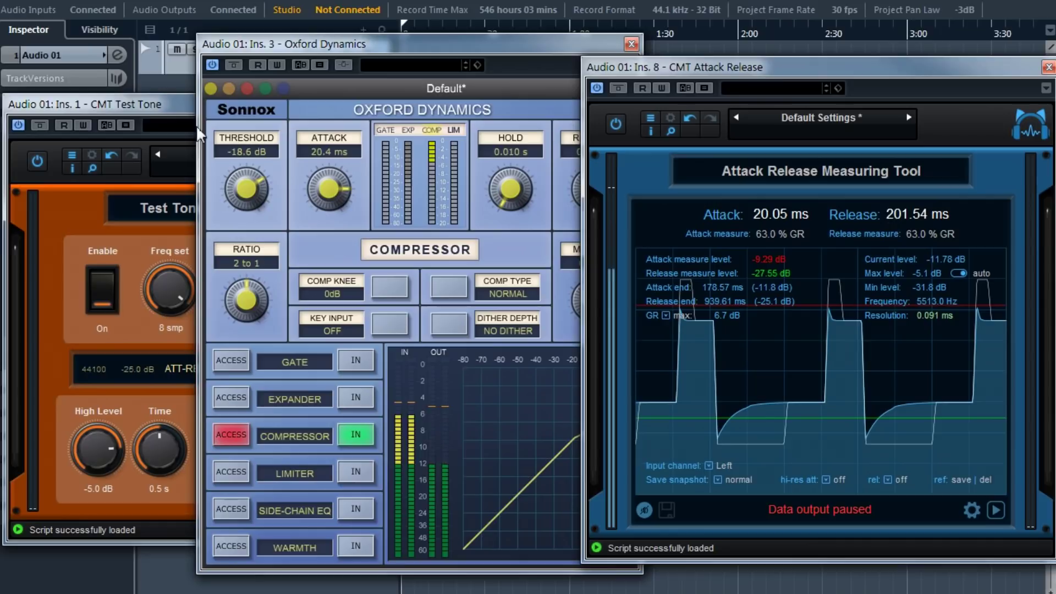
left_click(990, 511)
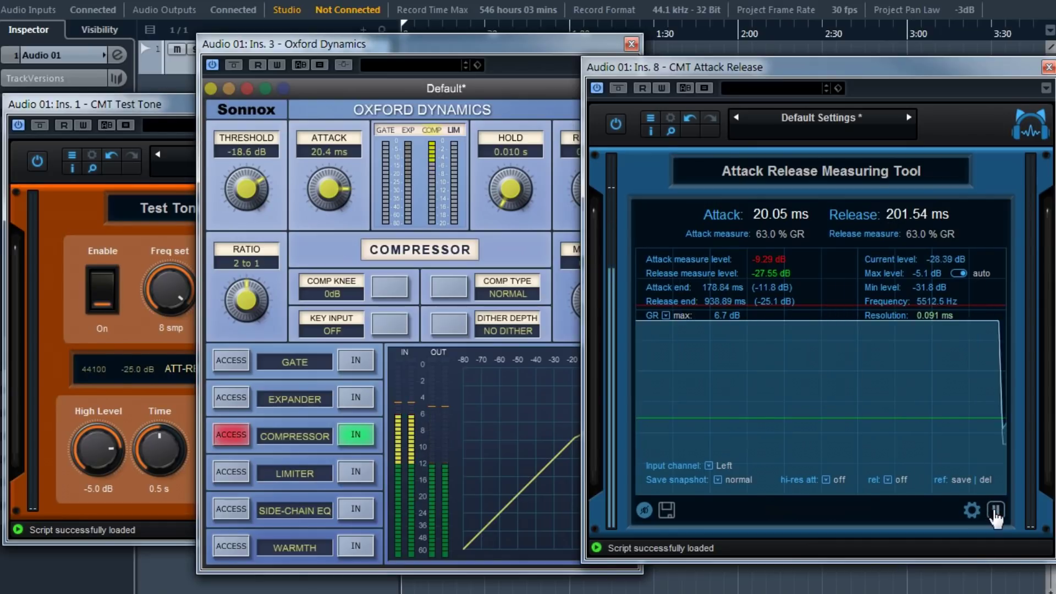
Move the test tone window clear of the track's inserts and deactivate the Oxford Dynamics insert
left_click(112, 109)
left_click_drag(112, 109, 275, 383)
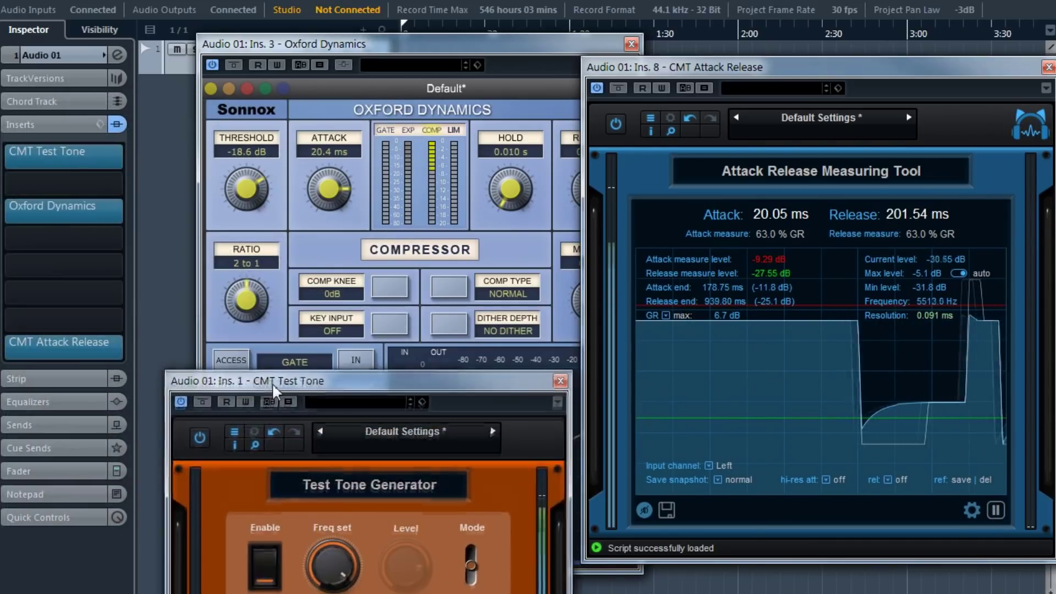
left_click(18, 224)
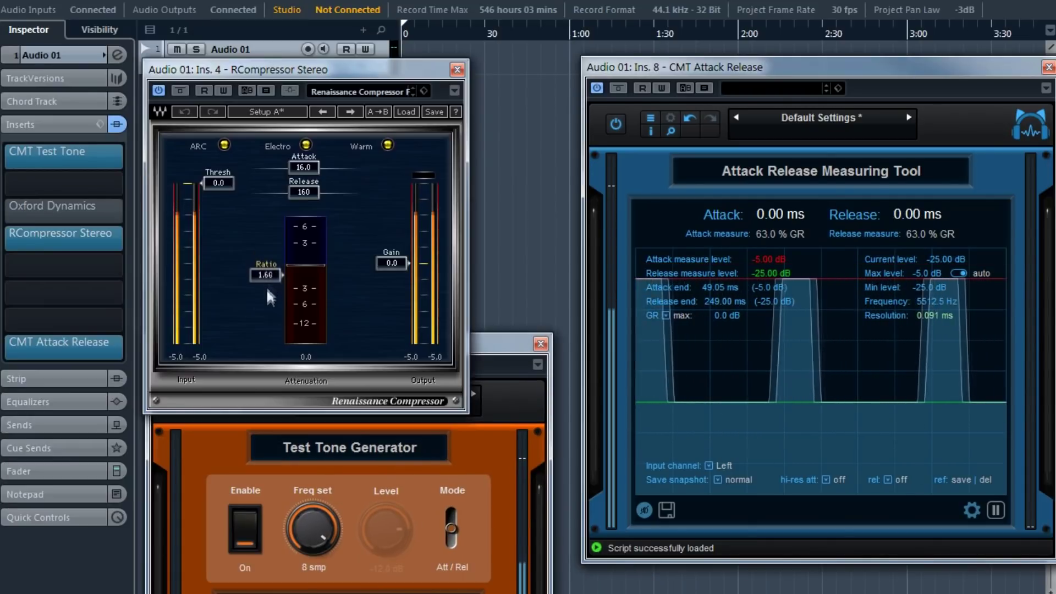
Set the RCompressor's ratio to 4.84 and its threshold to -11.0
left_click_drag(267, 290, 267, 371)
left_click_drag(230, 187, 219, 214)
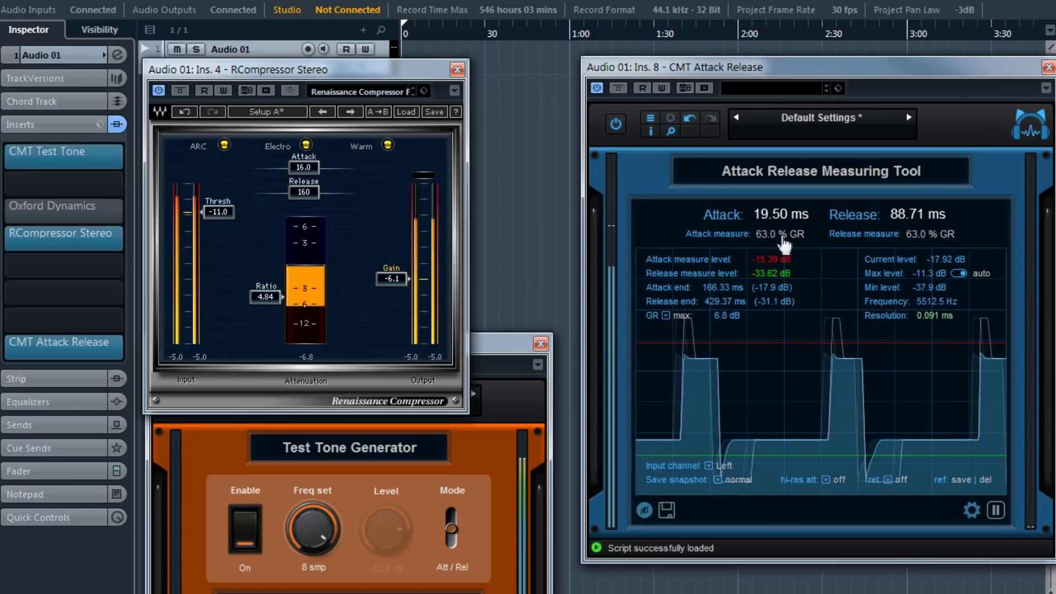
Lower the measuring tool's attack measure to 54.5 % GR and set the RCompressor's attack to 32
left_click_drag(784, 245, 785, 254)
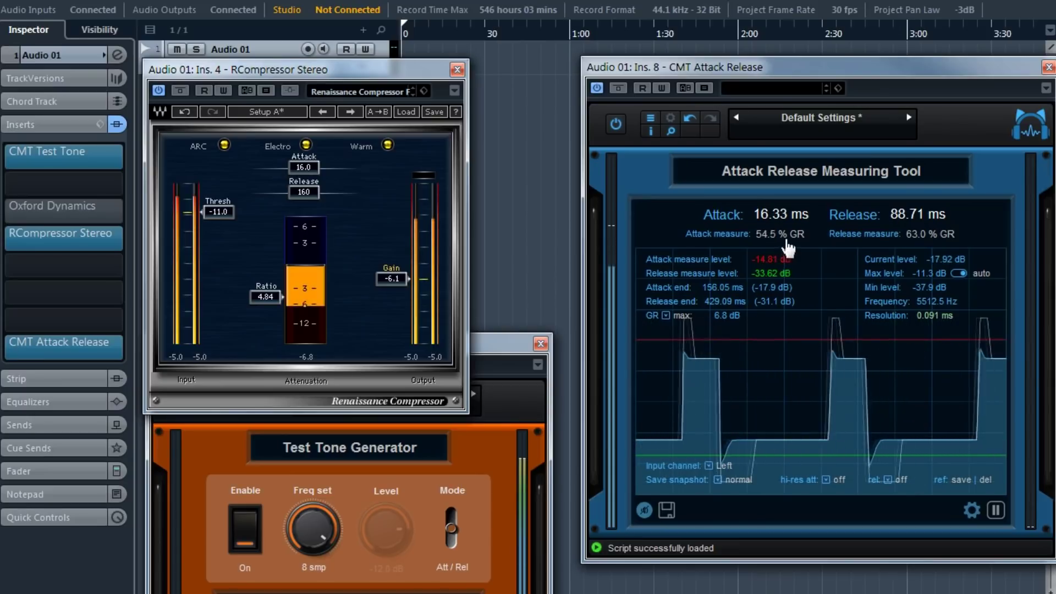
left_click(309, 167)
type("32")
key("Return")
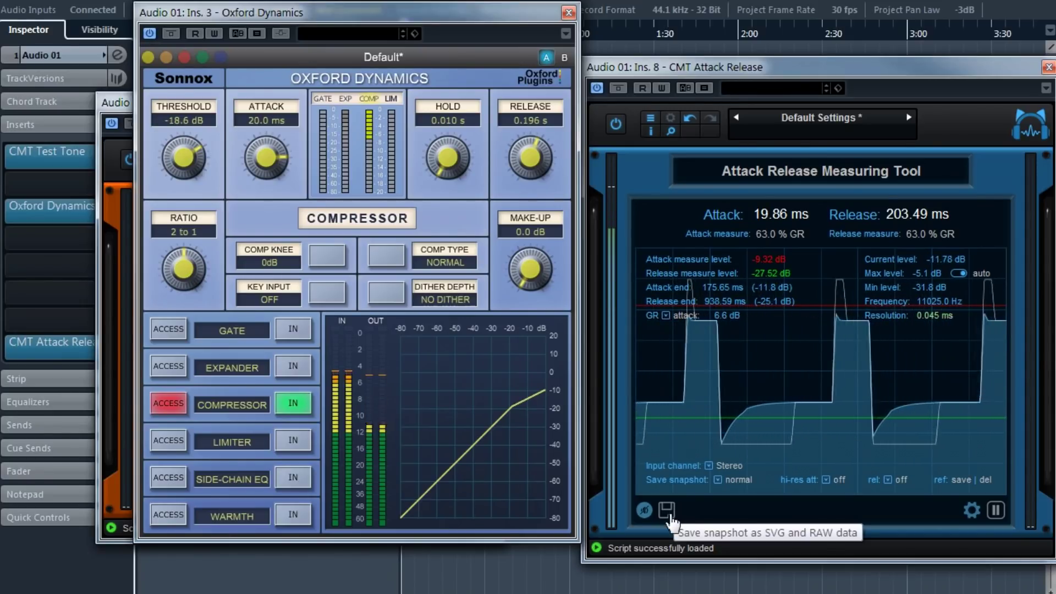
Save a snapshot from the measuring tool and open the attack_release_data folder inside Snapshot_AR in the file explorer
left_click(669, 516)
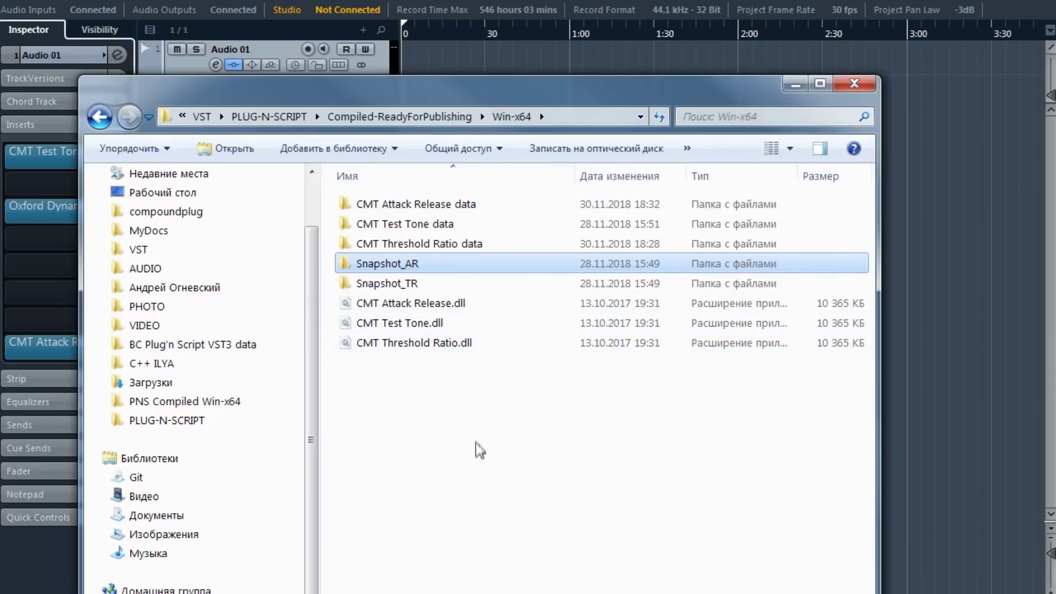
left_click(433, 409)
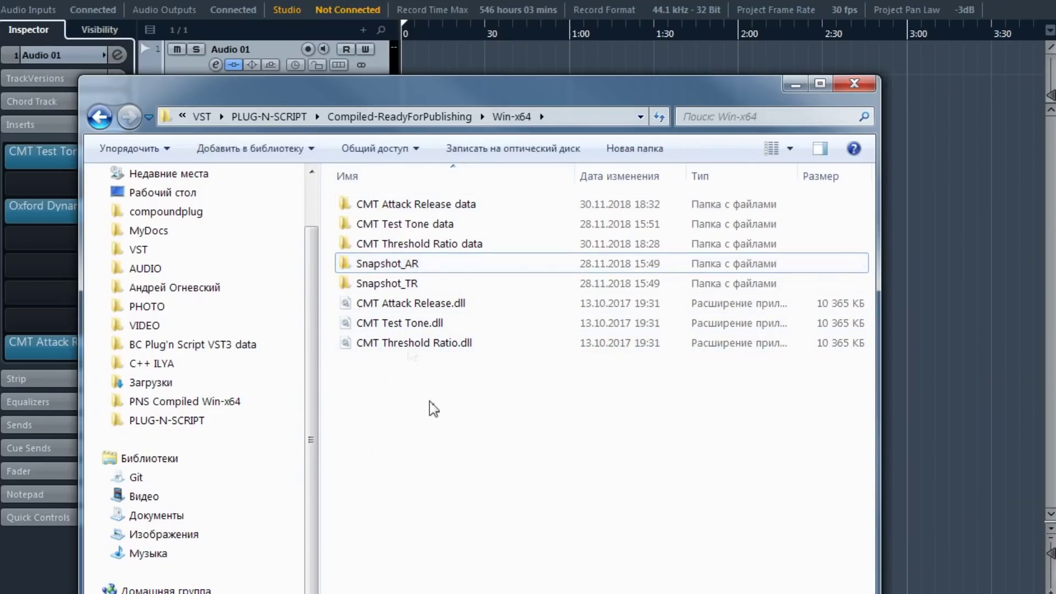
left_click(383, 267)
double_click(376, 264)
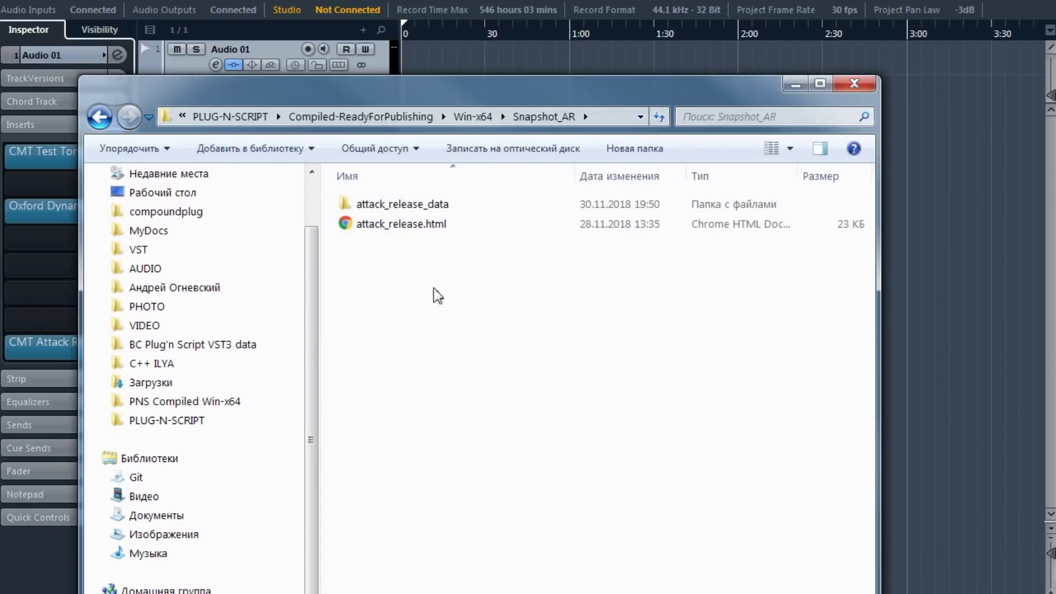
left_click(409, 225)
double_click(385, 205)
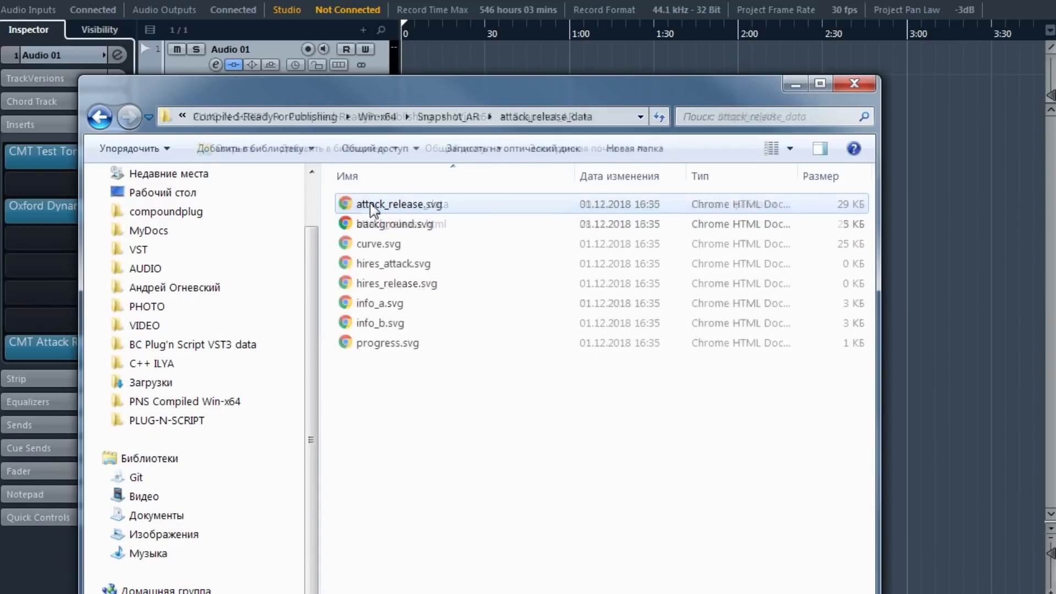
Open attack_release.svg in the browser and enlarge the window to fit the compressor snapshot
mouse_move(435, 407)
left_mouse_down()
mouse_move(396, 218)
mouse_move(438, 397)
left_mouse_up()
left_click(352, 204)
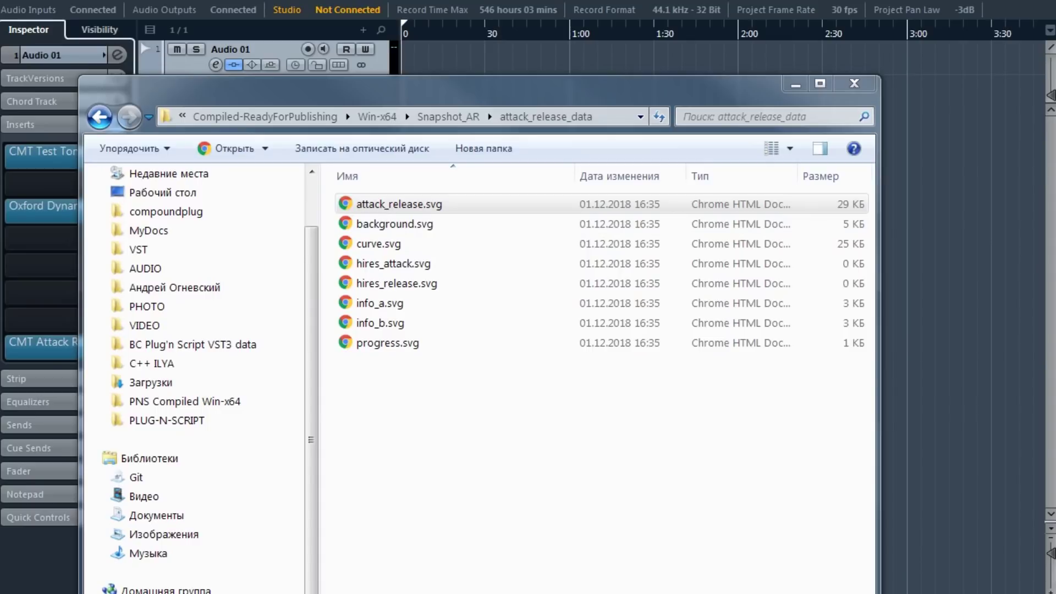
double_click(352, 204)
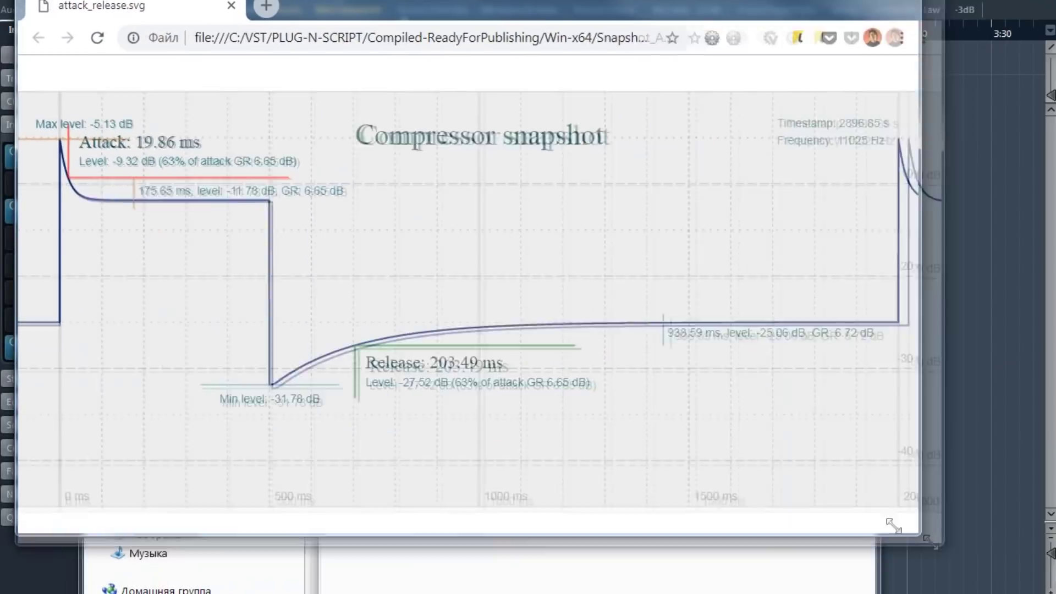
left_click_drag(893, 525, 1055, 593)
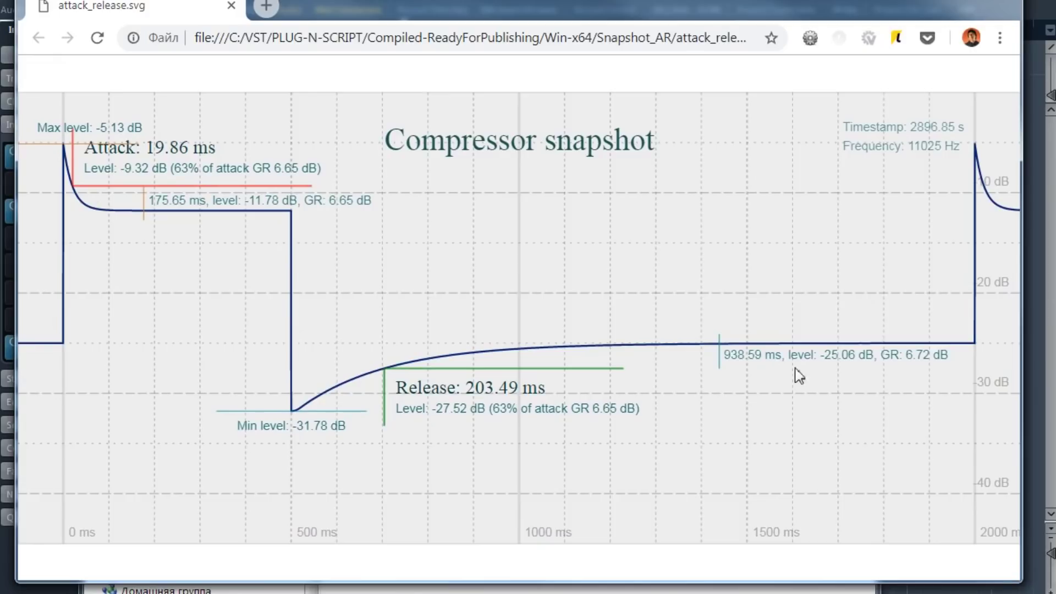
Close the SVG snapshot and open attack_release.html from the Snapshot_AR folder
left_click(1000, 2)
left_click_drag(408, 396, 401, 373)
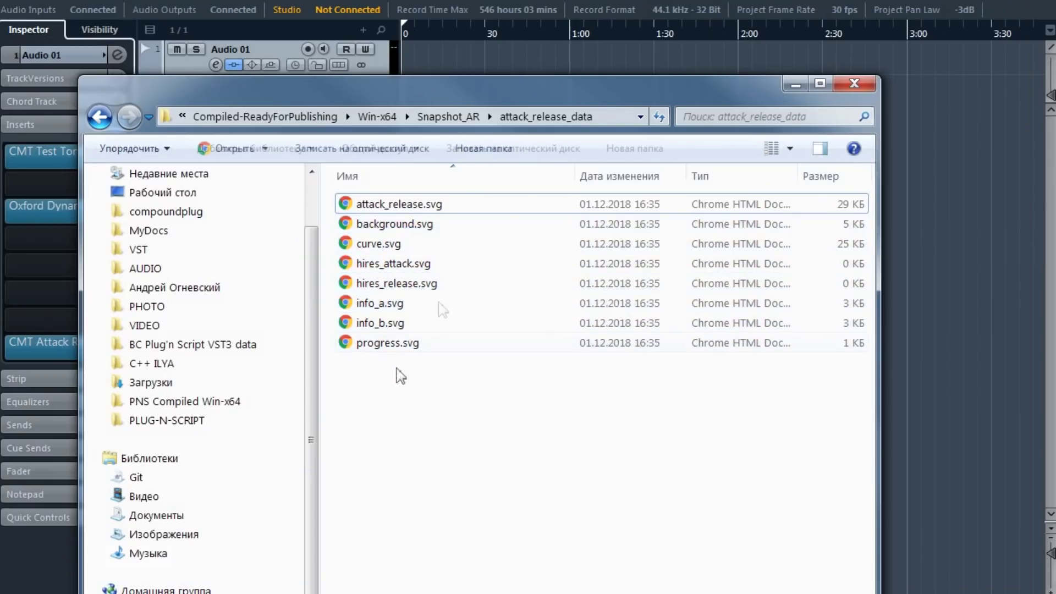
left_click(456, 116)
left_click(413, 225)
double_click(413, 233)
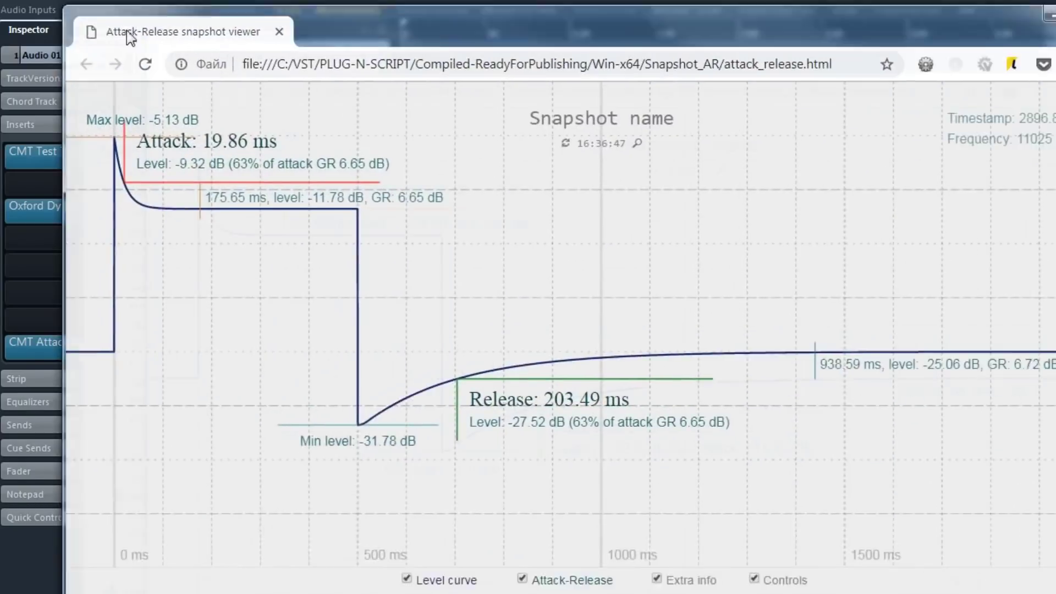
Reposition the snapshot viewer window and try toggling the Attack-Release and Extra info layers
left_click_drag(136, 42, 85, 12)
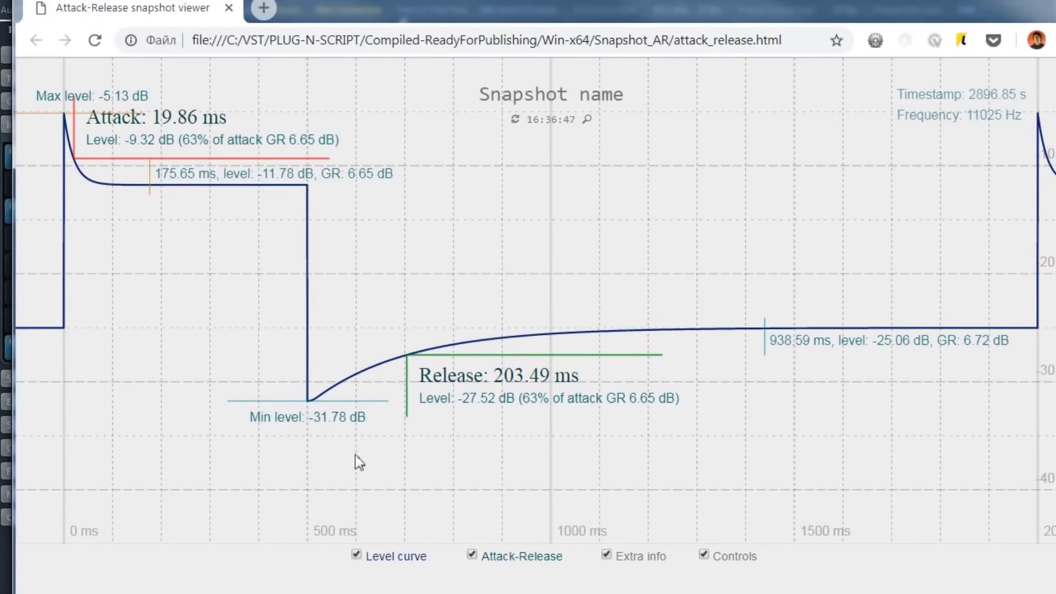
left_click(478, 542)
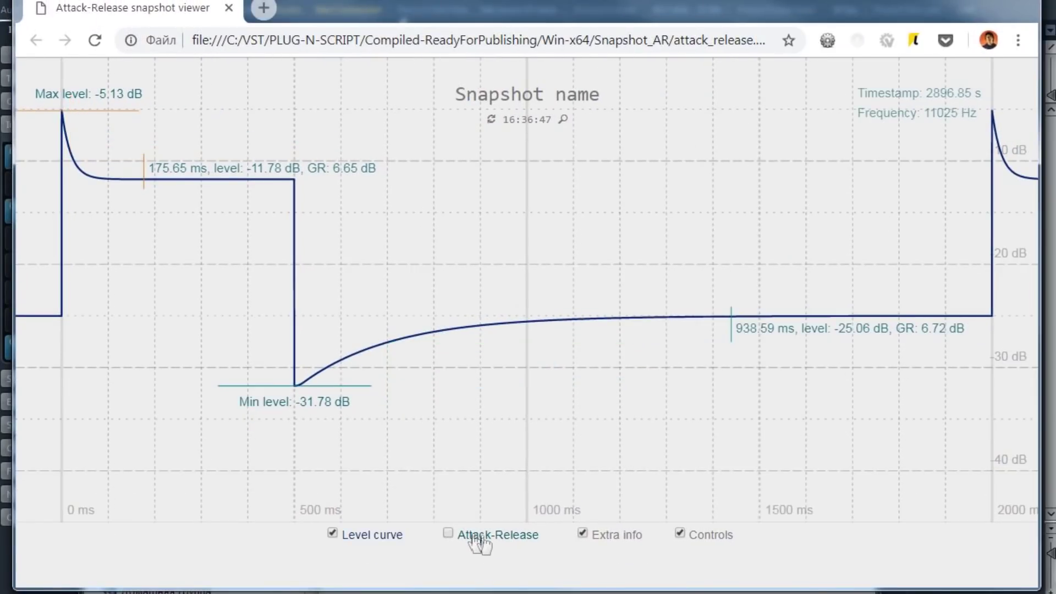
left_click(615, 544)
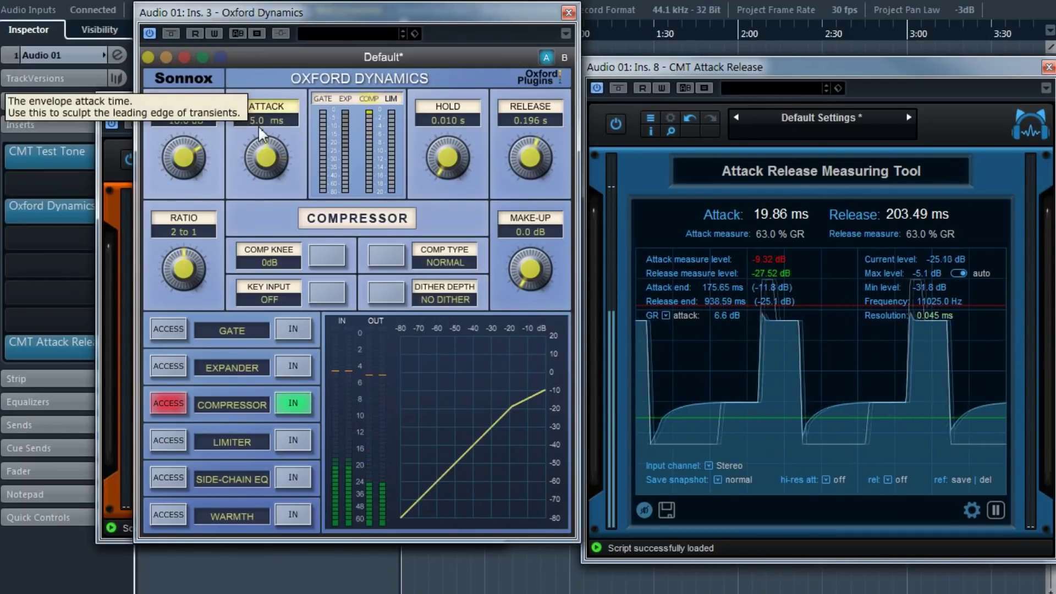
Set the Oxford Dynamics compressor's attack to 5 ms and save a new snapshot from the measuring tool
type("5")
key("Return")
left_click(667, 510)
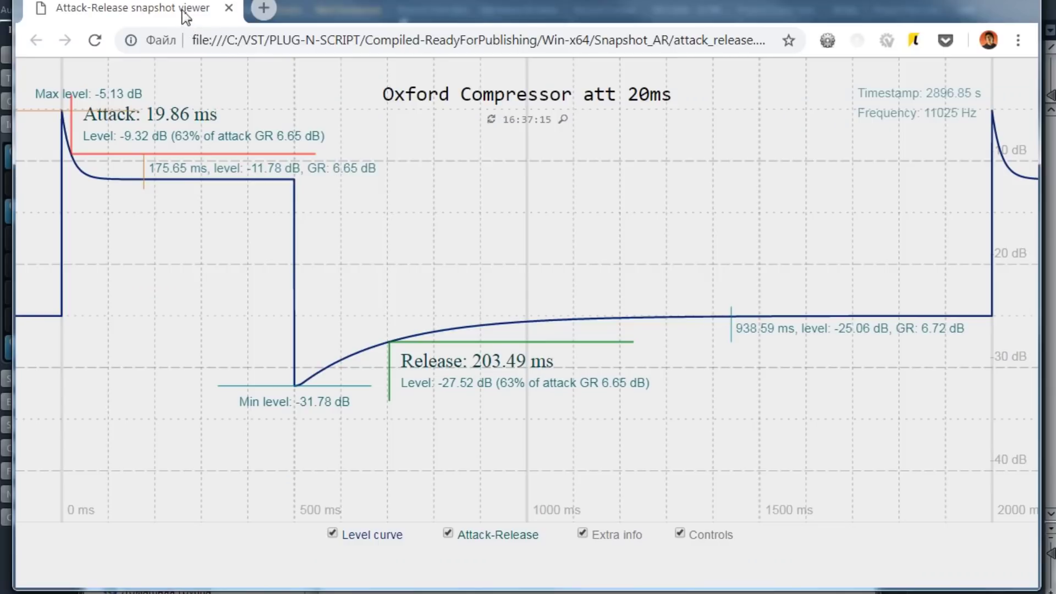
Duplicate the snapshot viewer tab and rename the copy's snapshot "Oxford Compressor att 5ms"
right_click(182, 7)
left_click(230, 79)
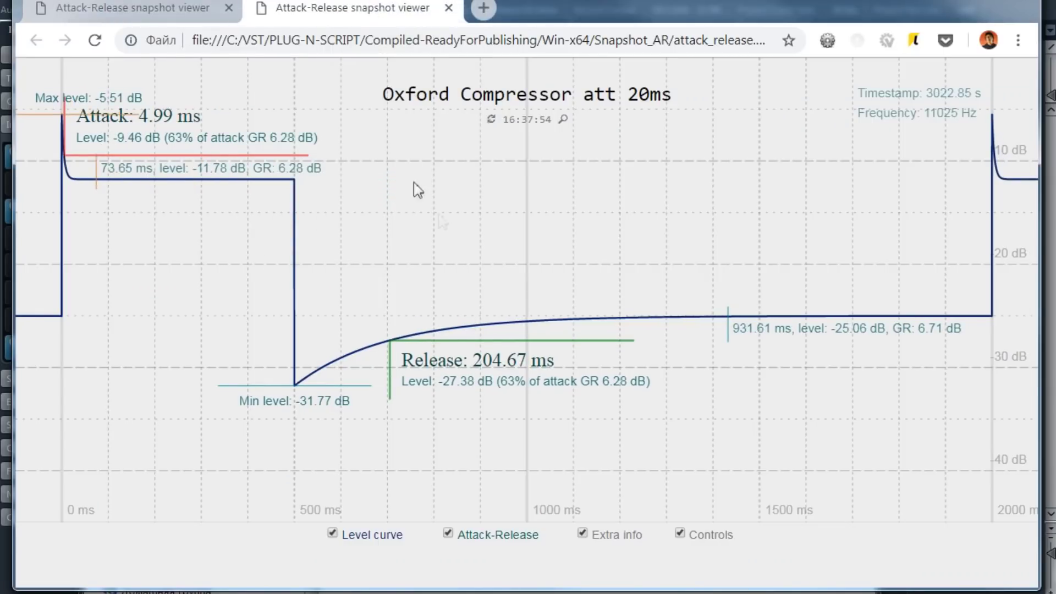
left_click(516, 95)
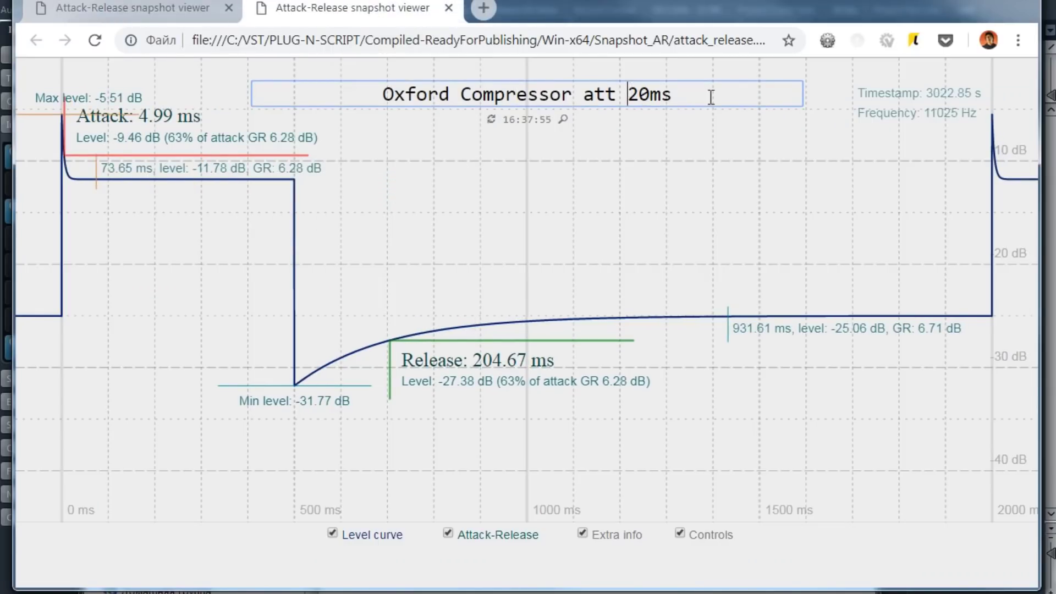
key("BackSpace")
type("5")
key("Return")
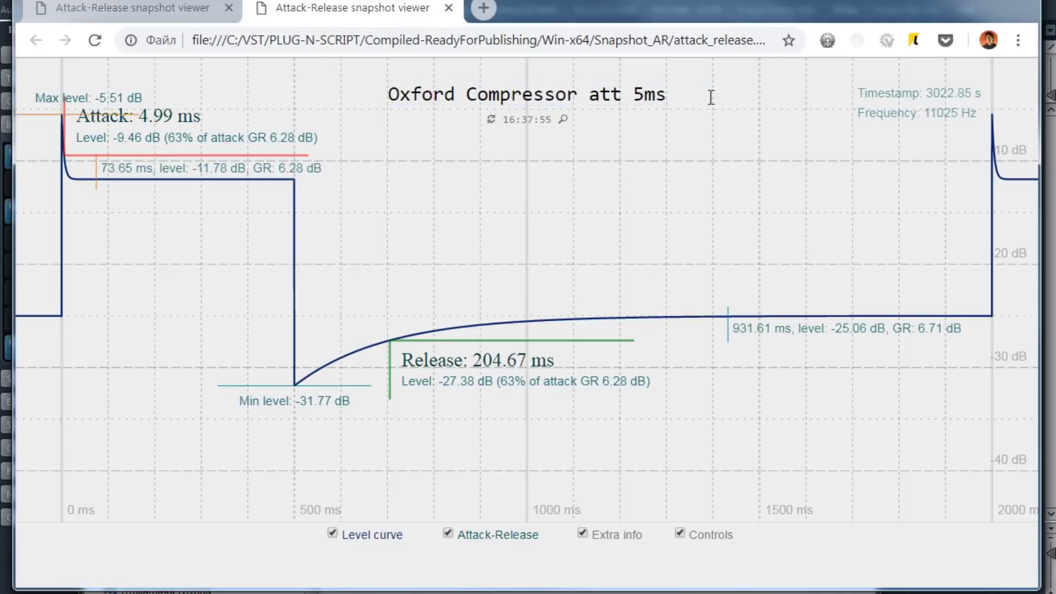
Compare the 20 ms and 5 ms snapshots in the two viewer tabs and shift the browser window slightly down
left_click(172, 12)
left_click(302, 12)
left_click_drag(541, 14, 542, 25)
Show the viewer's zoom controls, magnify the 5 ms snapshot around its attack, and return the zoom to minimum
left_click(564, 132)
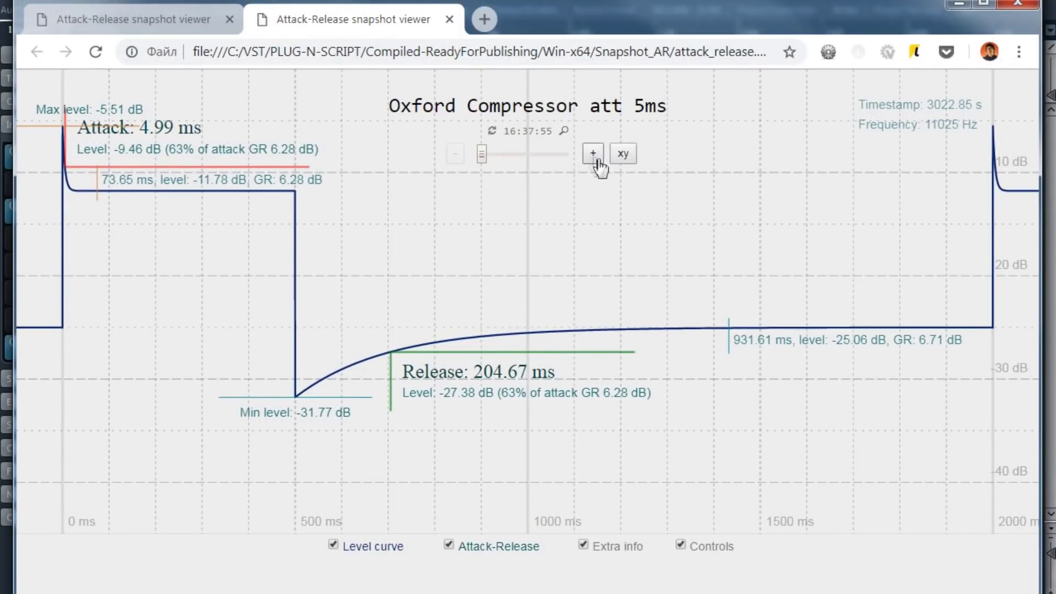
left_click(594, 164)
left_click(593, 162)
left_click(593, 162)
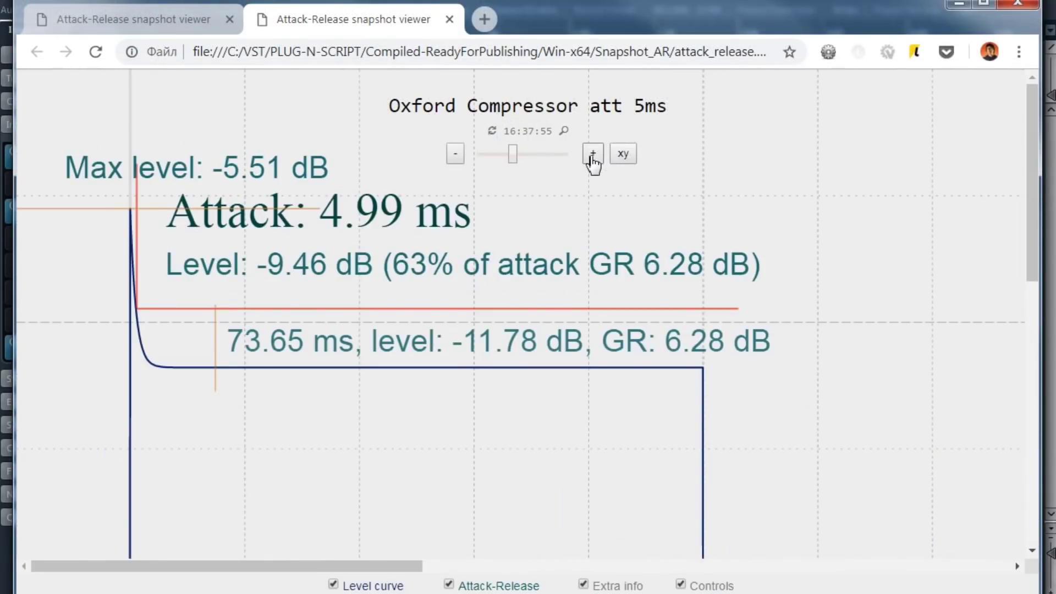
left_click(593, 156)
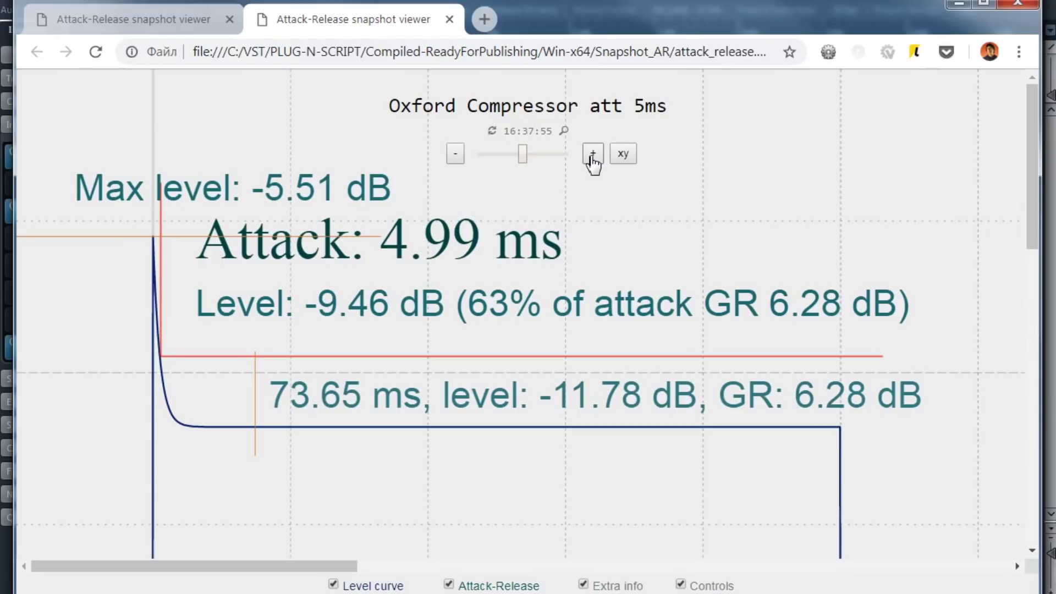
mouse_move(522, 155)
left_mouse_down()
mouse_move(509, 156)
mouse_move(519, 155)
left_mouse_up()
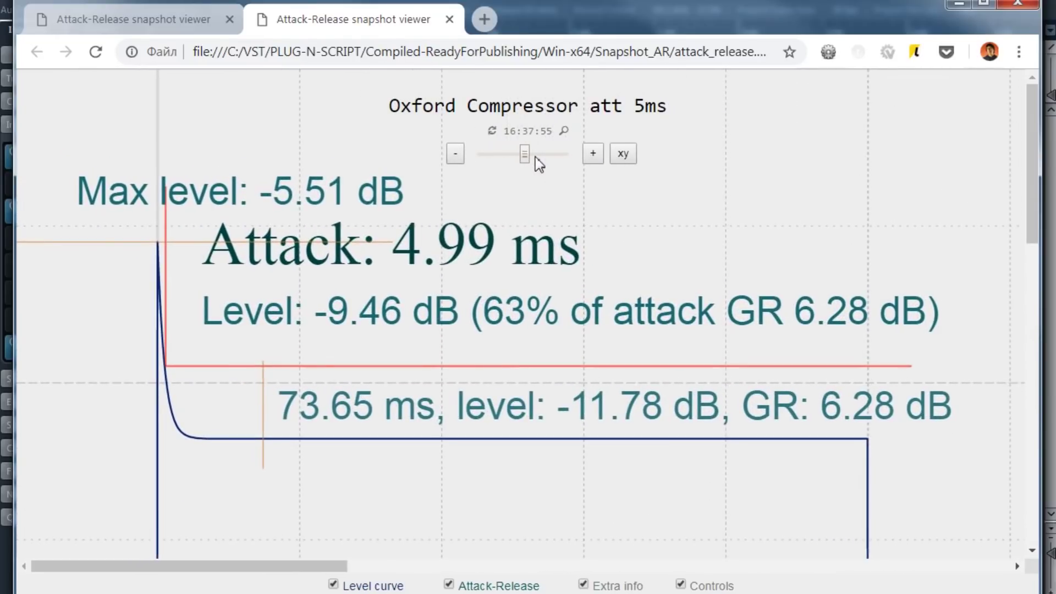
left_click_drag(520, 155, 481, 157)
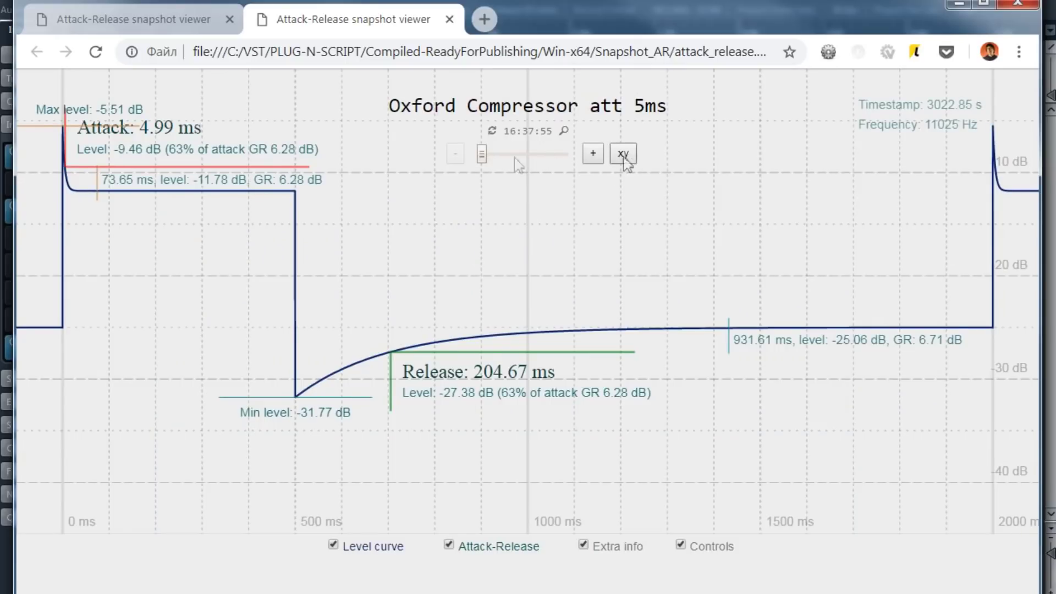
Magnify the 5 ms snapshot around its attack, inspect the curve with the Attack-Release and Extra info overlays hidden, and zoom back out
left_click(593, 154)
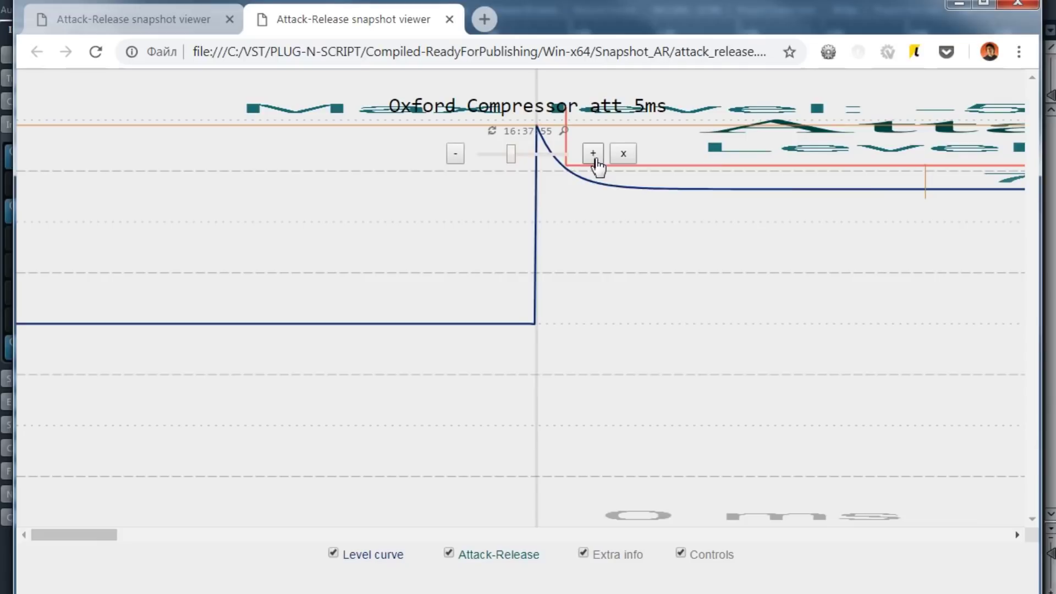
left_click(593, 154)
left_click_drag(72, 537, 108, 540)
left_click(514, 557)
left_click(605, 558)
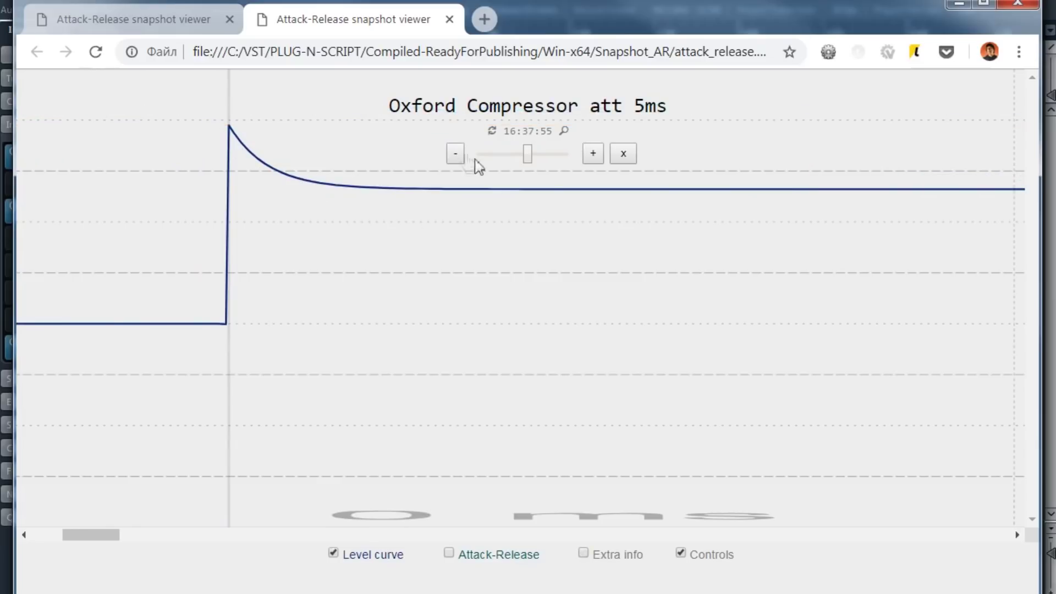
left_click(454, 153)
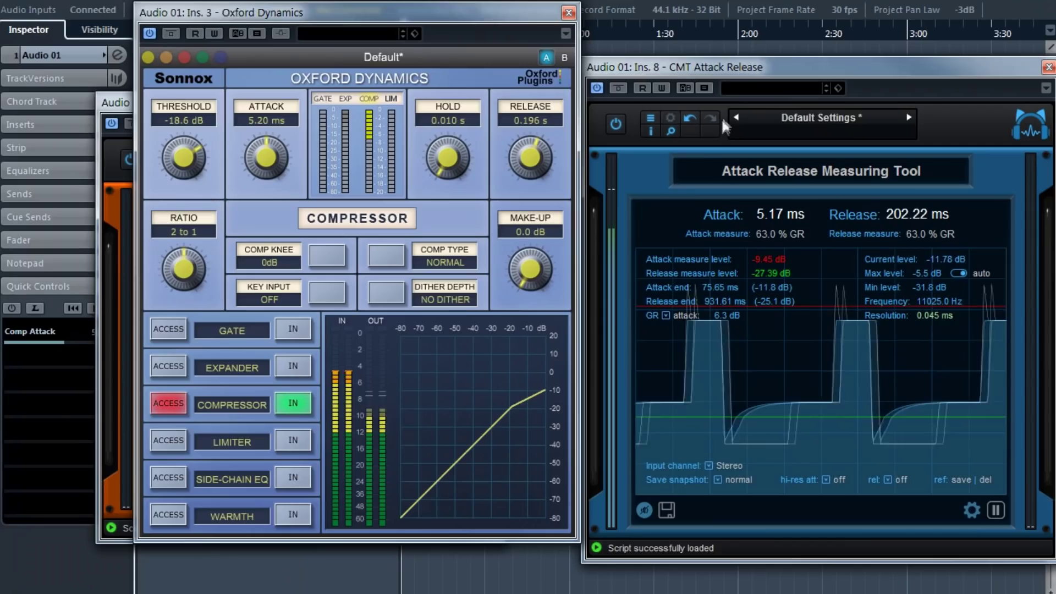
Set the measuring tool's snapshot saving to live mode, start streaming to the viewer, and hide the viewer's Extra info overlay
left_click_drag(736, 20, 709, 44)
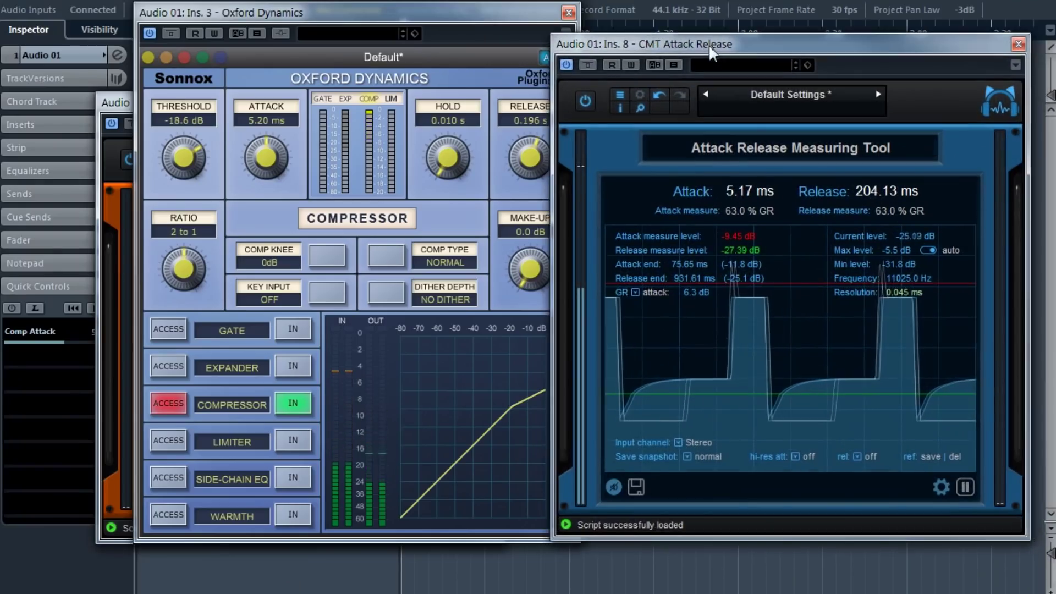
left_click(699, 462)
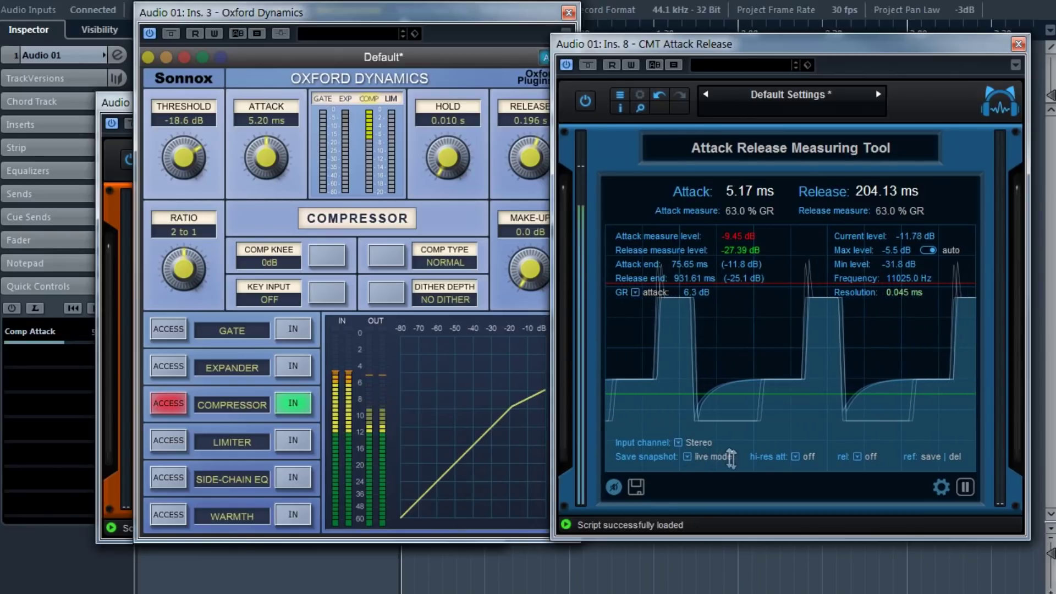
left_click(636, 488)
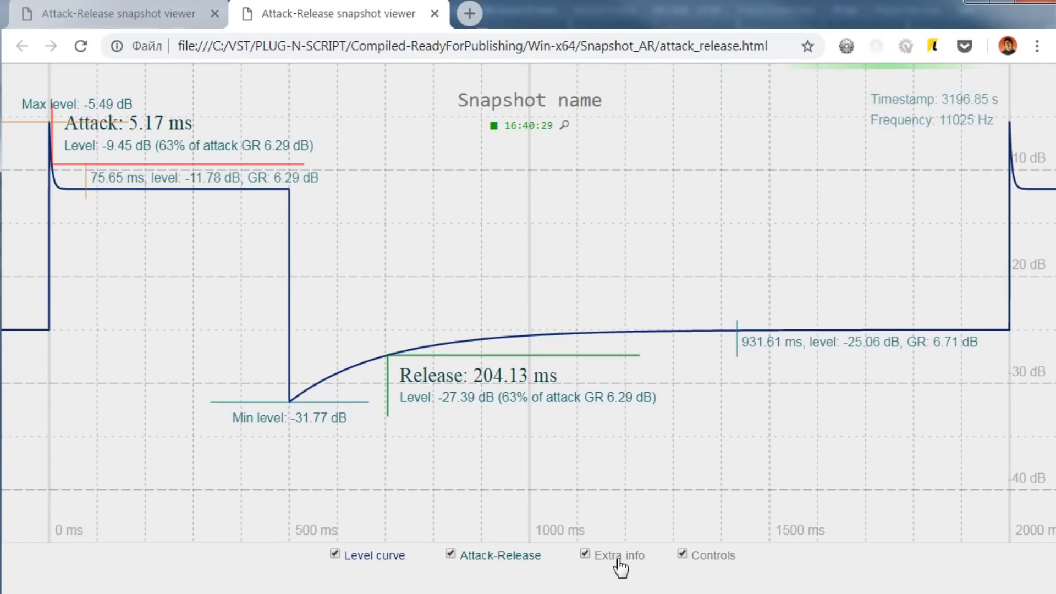
left_click(618, 559)
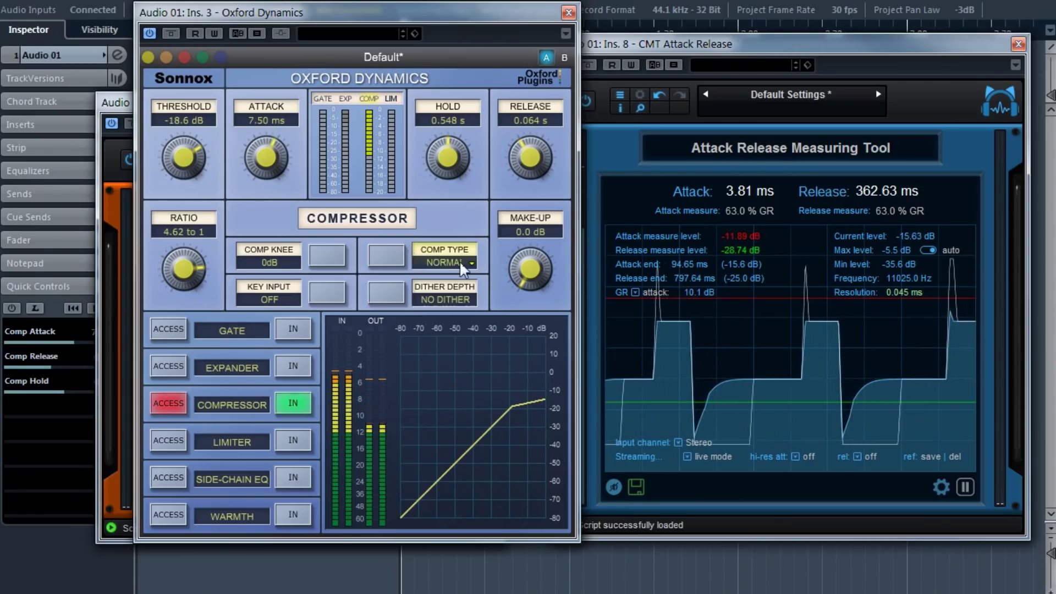
Set the Oxford Dynamics compressor's type to LINEAR, then close its plugin window
left_click(460, 259)
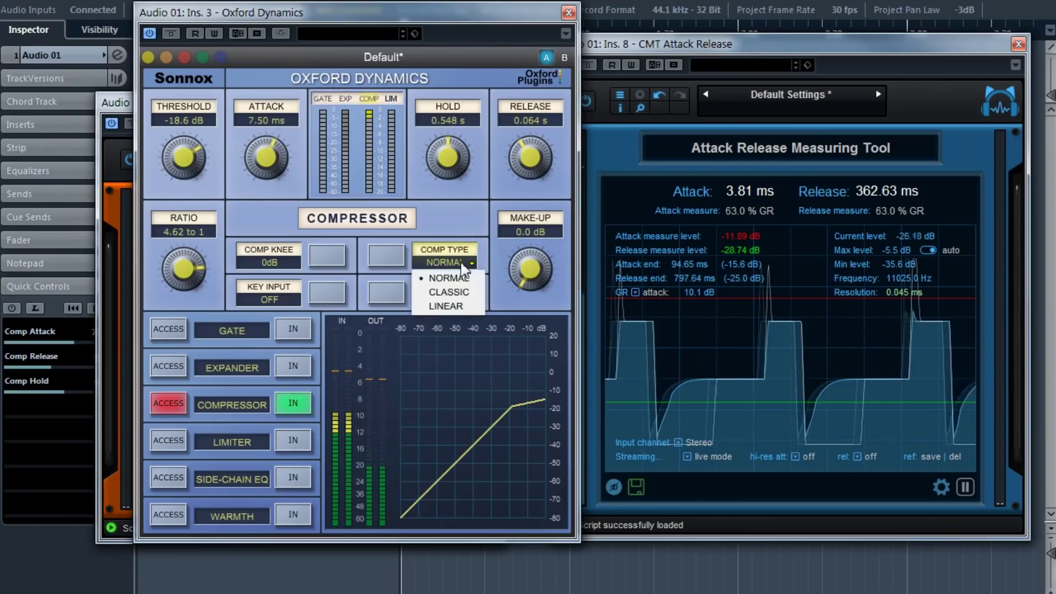
left_click(455, 304)
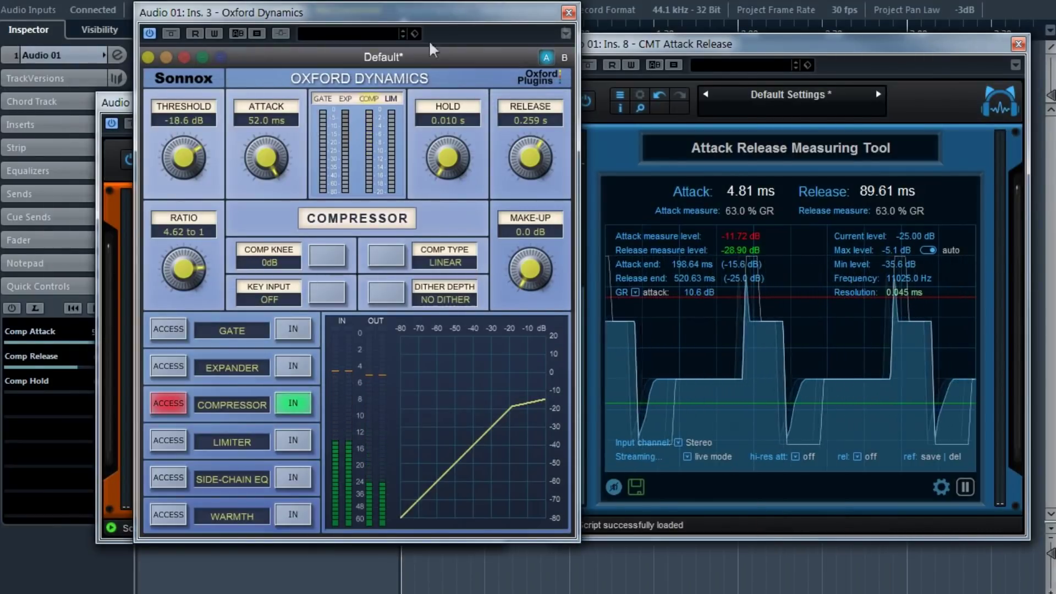
left_click(568, 12)
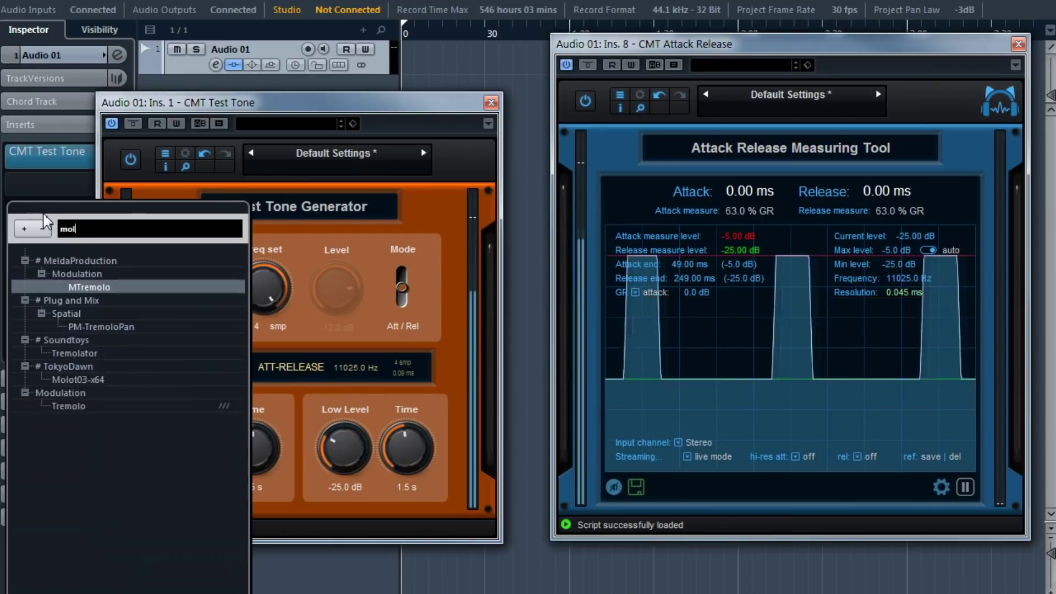
Replace Oxford Dynamics on the third insert with Molot03-x64 and move its window away from the measuring tool
type("ot")
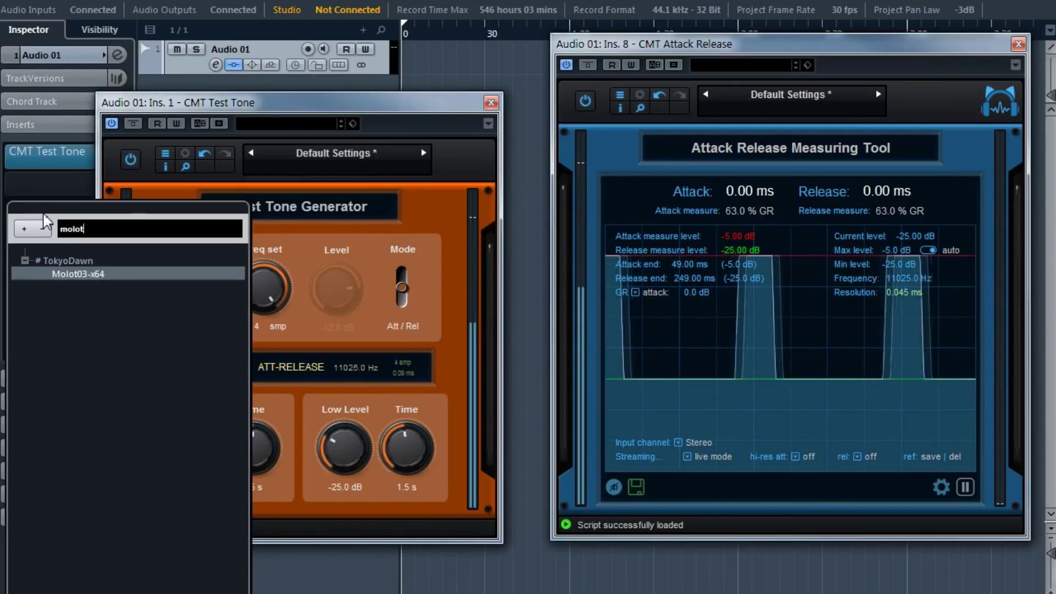
left_click(61, 273)
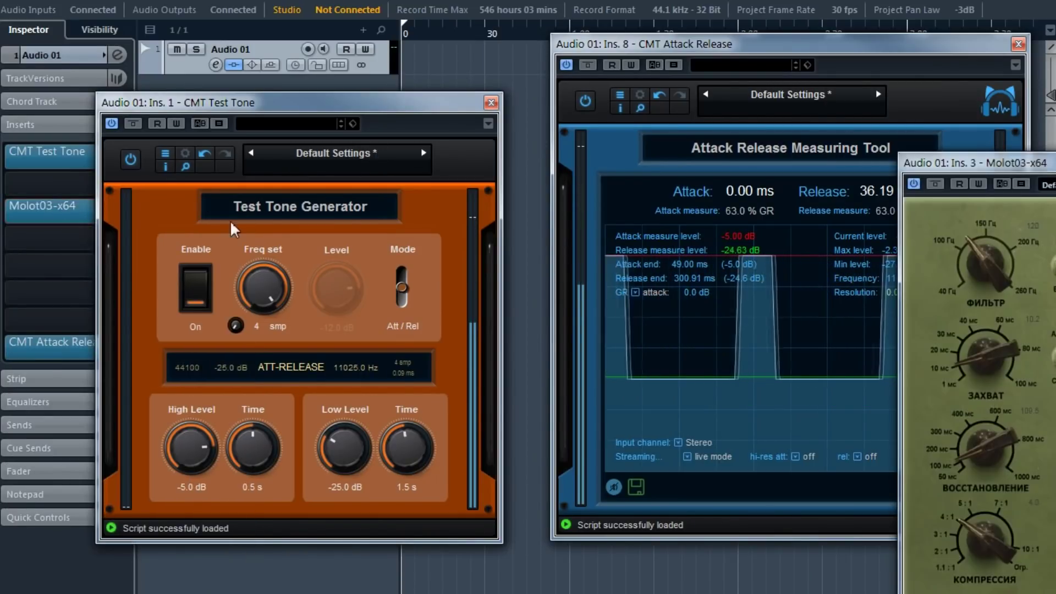
left_click_drag(1054, 166, 333, 67)
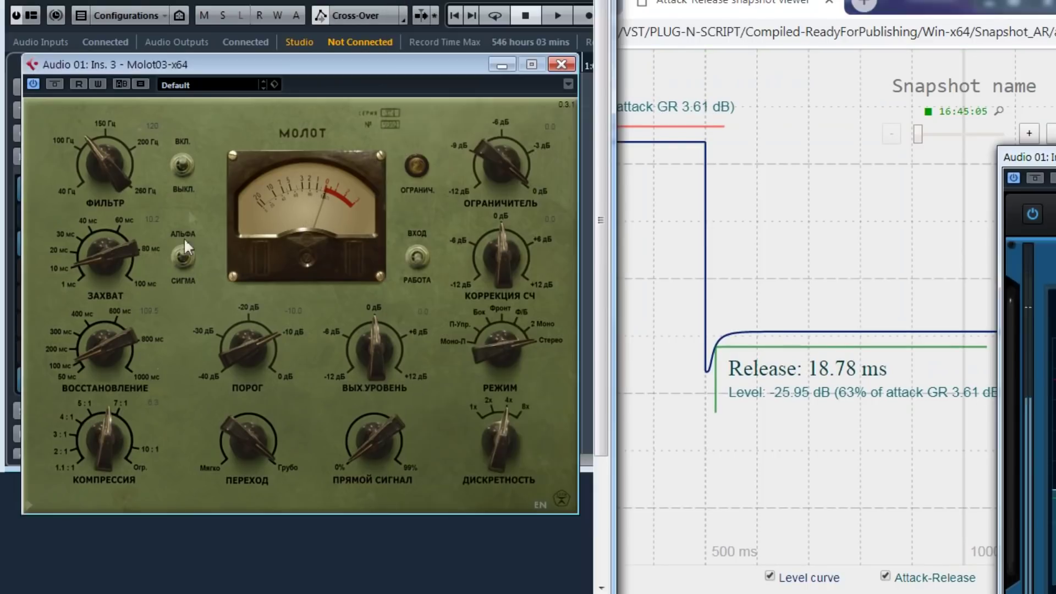
Raise Molot's attack to 100 ms and lower its threshold to about -18.6 dB, checking the live curve after each change
left_click_drag(107, 212, 107, 189)
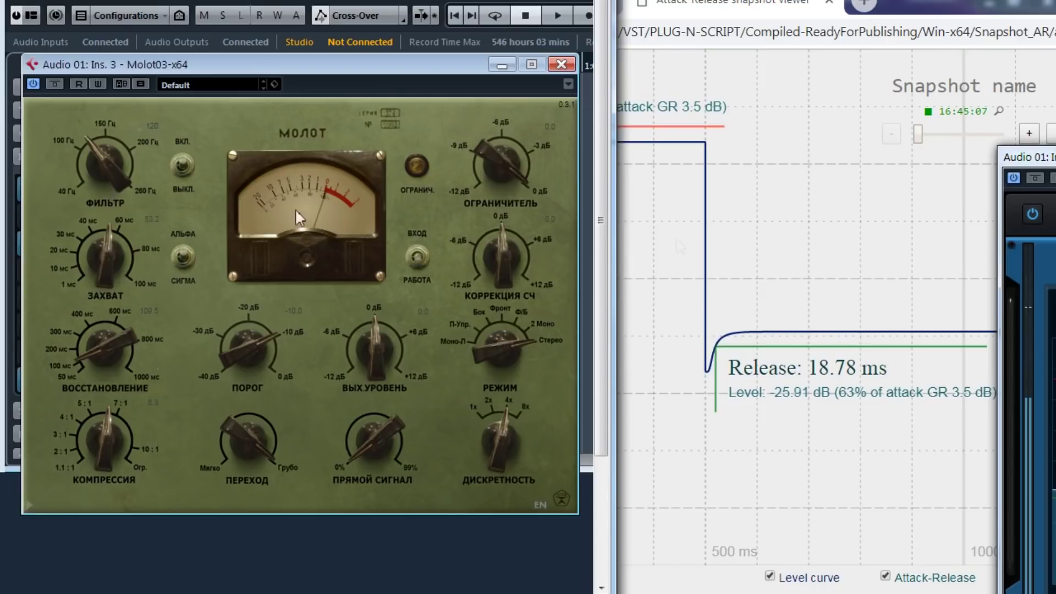
left_click(788, 233)
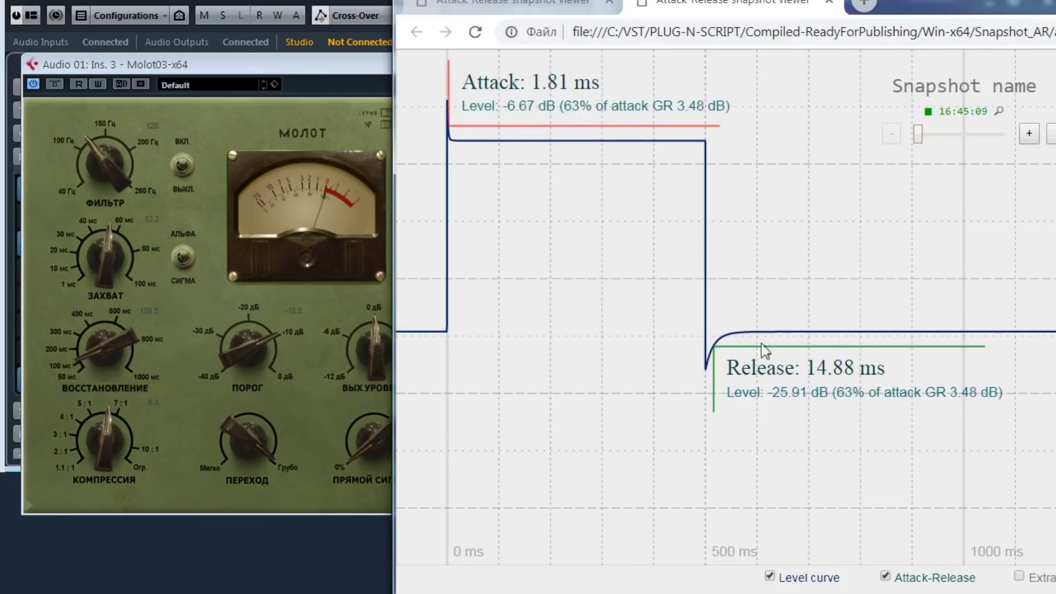
left_click(105, 273)
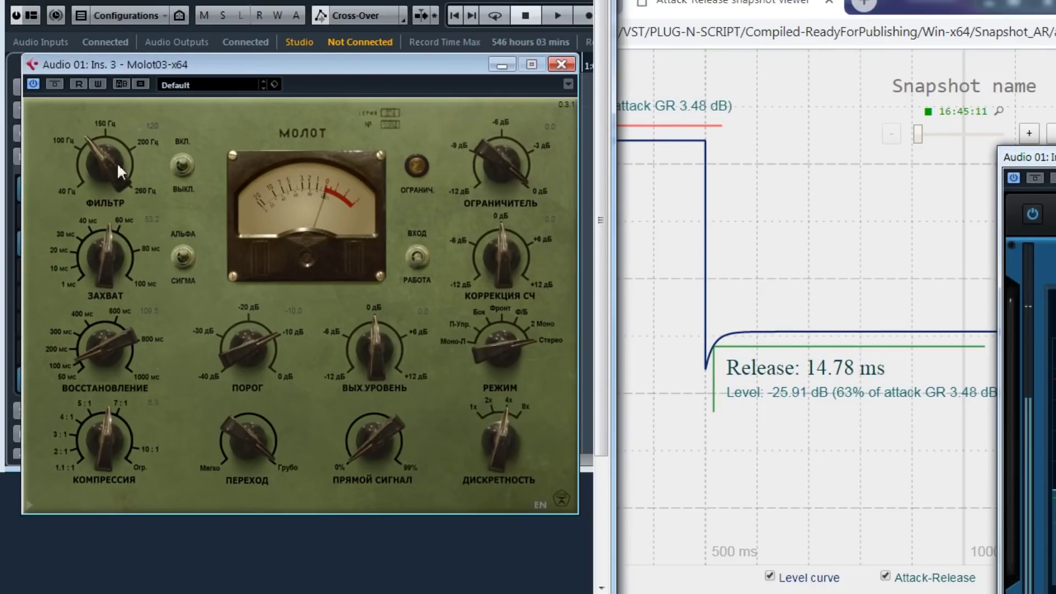
left_click(755, 220)
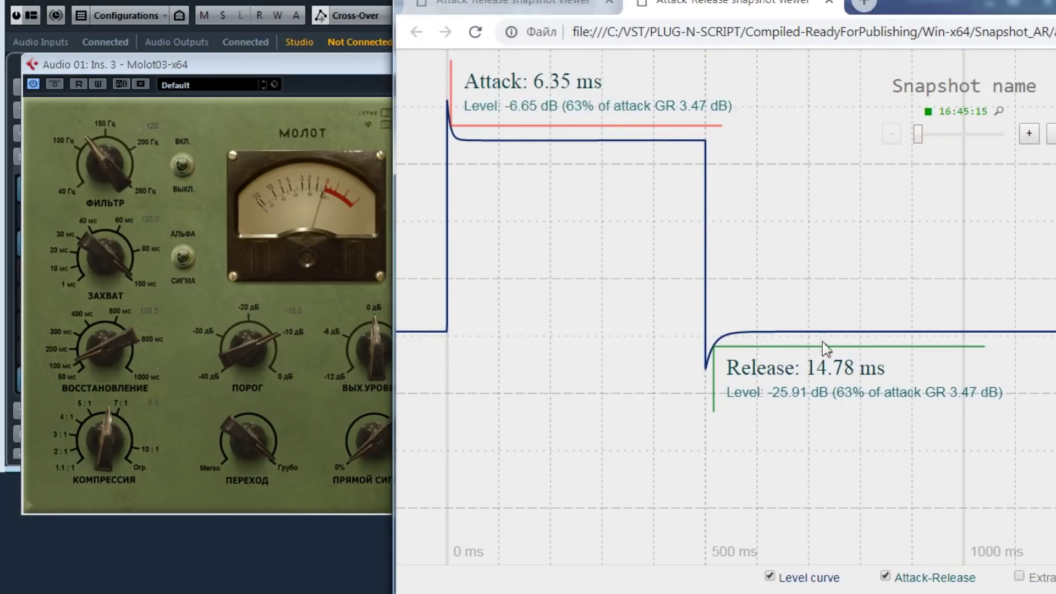
left_click_drag(248, 358, 237, 385)
left_click(767, 258)
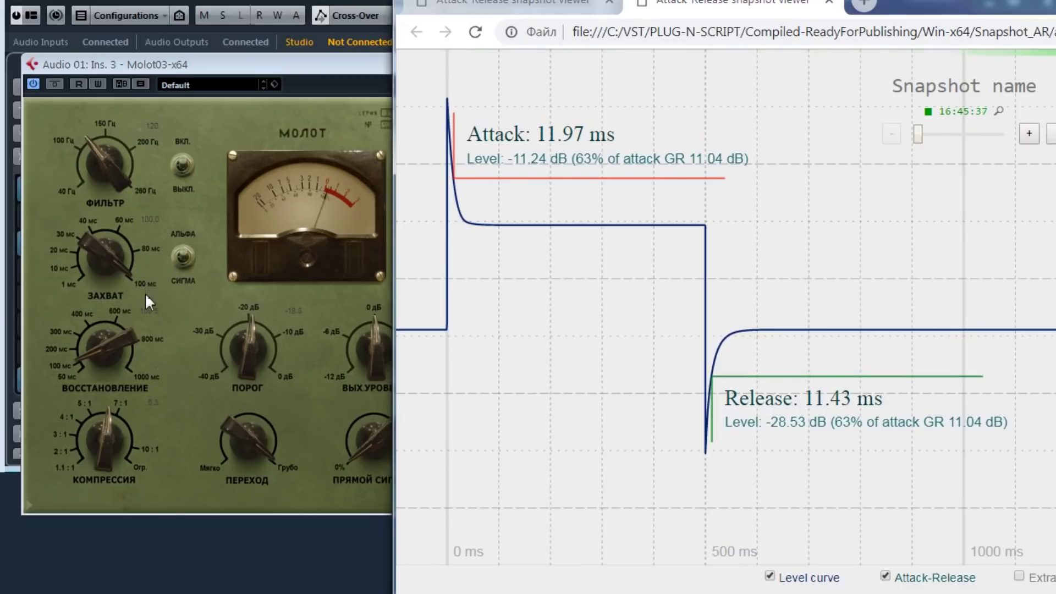
Set Molot's release to about 575 ms and toggle its Alpha/Sigma switch while watching the release curve in the live viewer
left_click(94, 350)
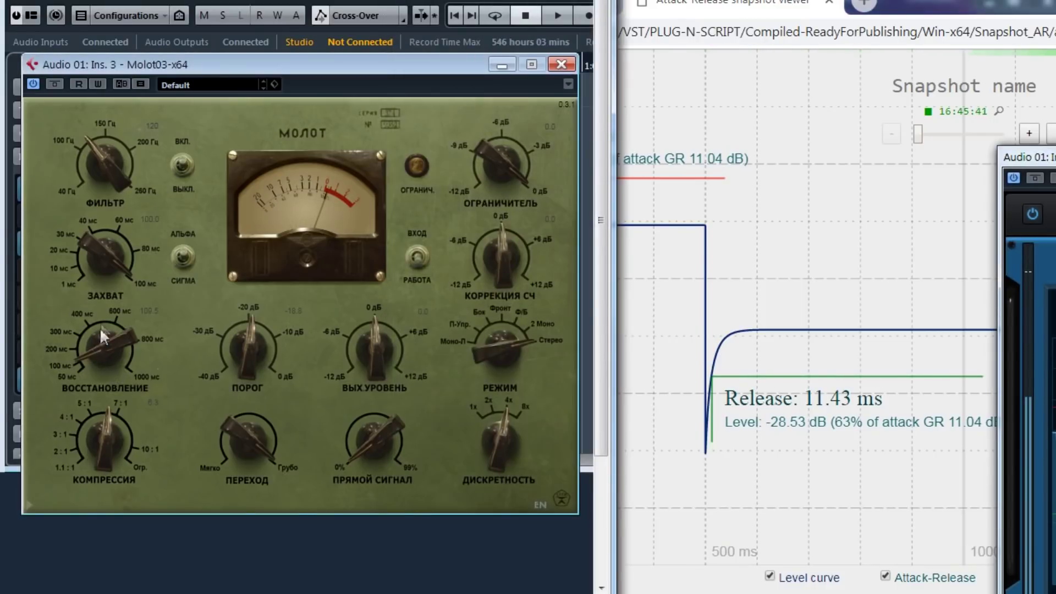
left_click_drag(97, 303, 98, 299)
left_click(731, 229)
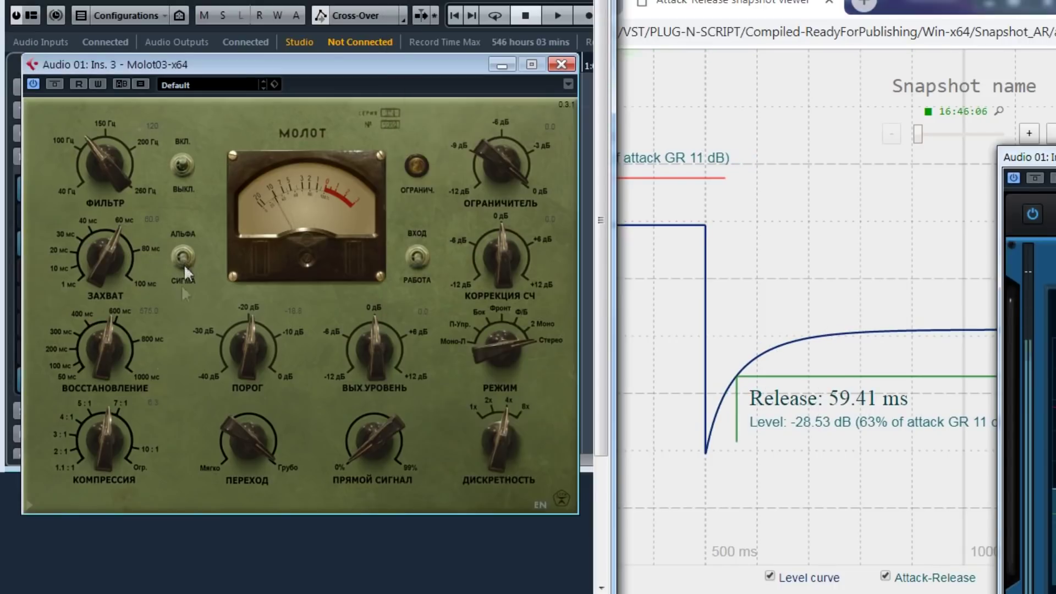
left_click(840, 237)
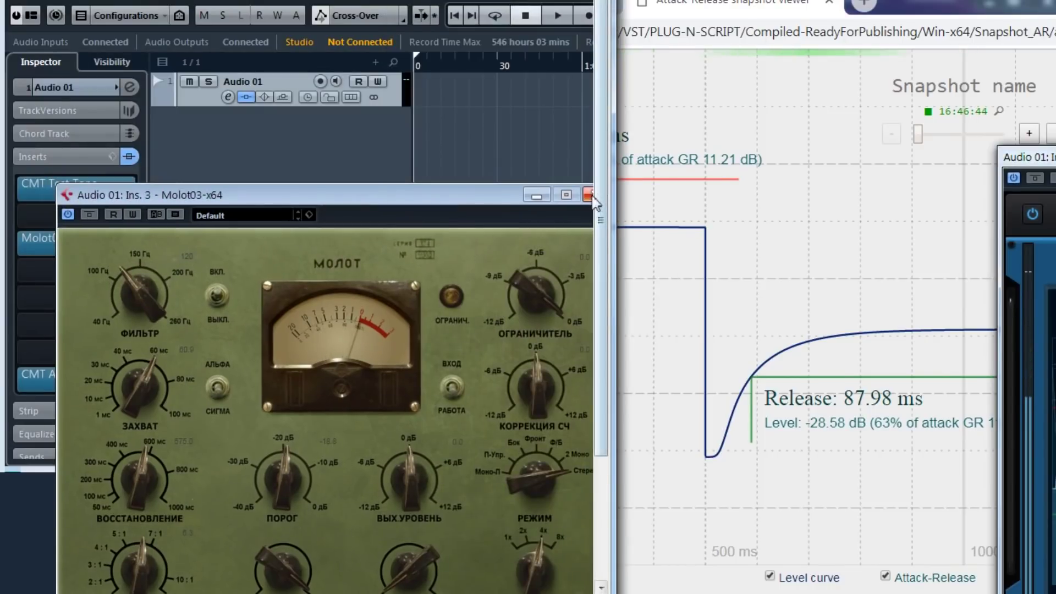
Replace Molot with SSLChannel Stereo on the third insert and toggle its compressor's fast attack switch
left_click(136, 246)
type("ssl")
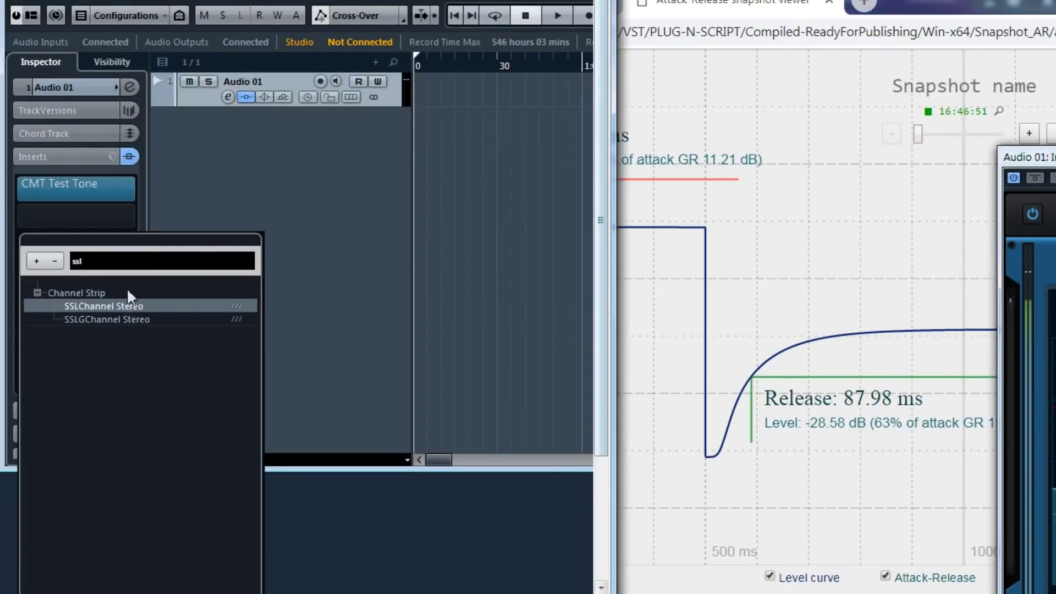
key("Escape")
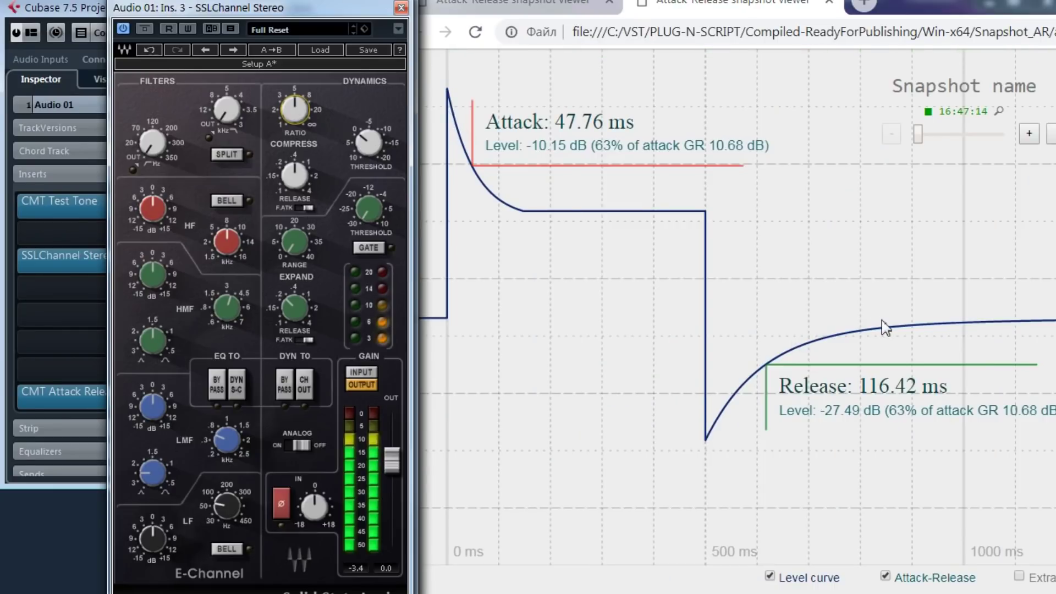
left_click(309, 206)
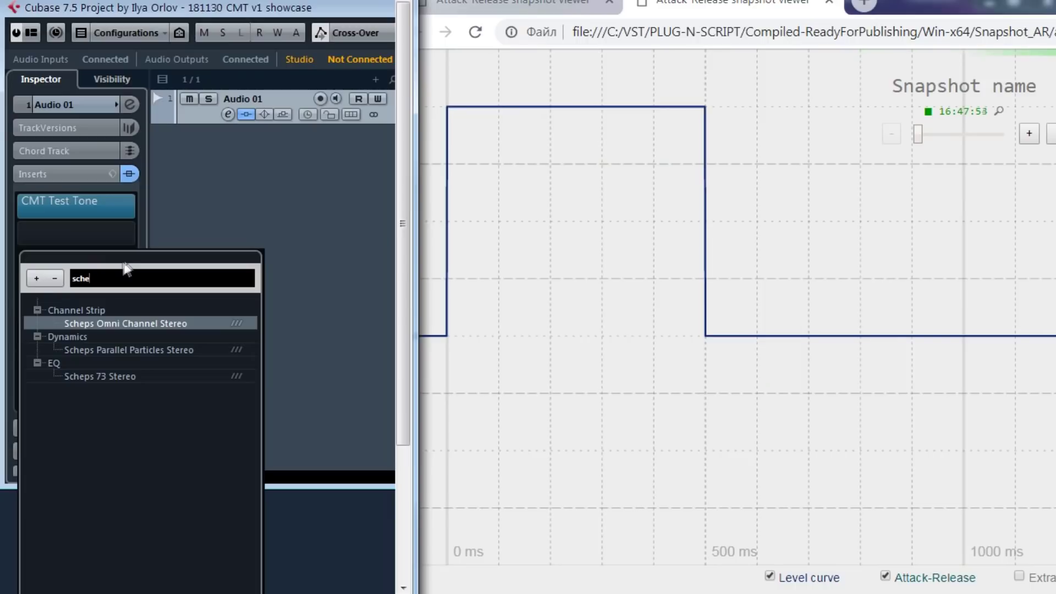
Load Scheps Omni Channel Stereo on the third insert and move its window so the live viewer stays uncovered
key("Return")
left_click_drag(449, 172, 157, 58)
left_click_drag(348, 58, 302, 34)
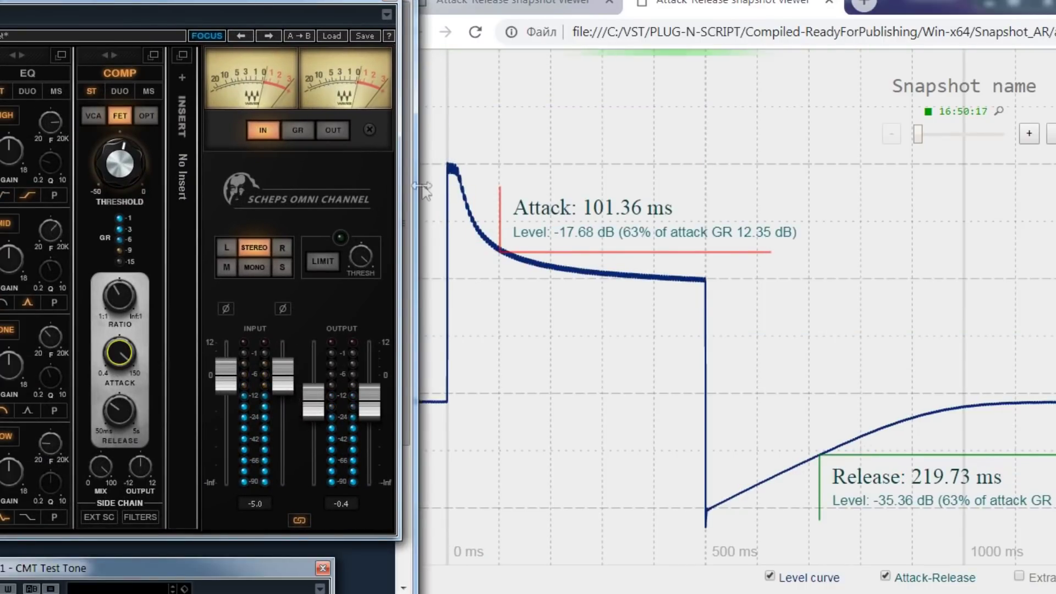
Switch the Scheps compressor between the VCA and OPT types to compare their live curves, and adjust its attack
left_click(94, 115)
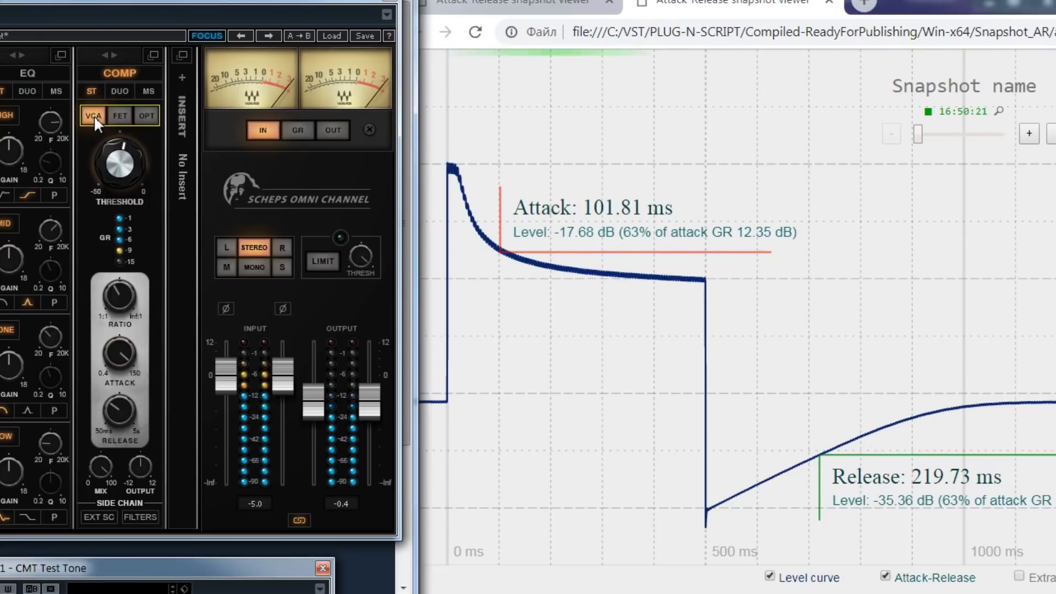
left_click(120, 115)
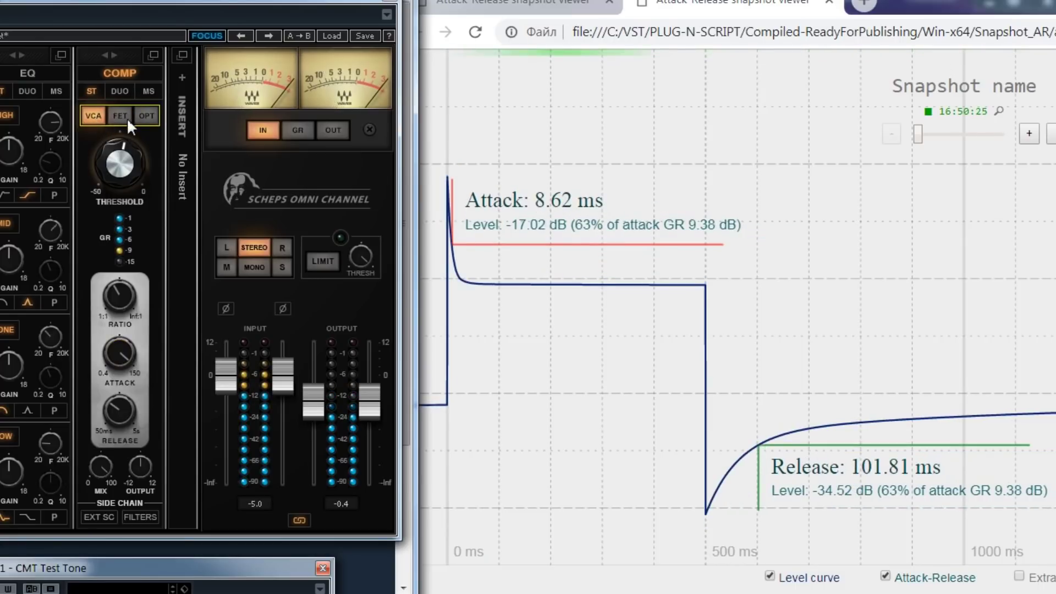
left_click(147, 117)
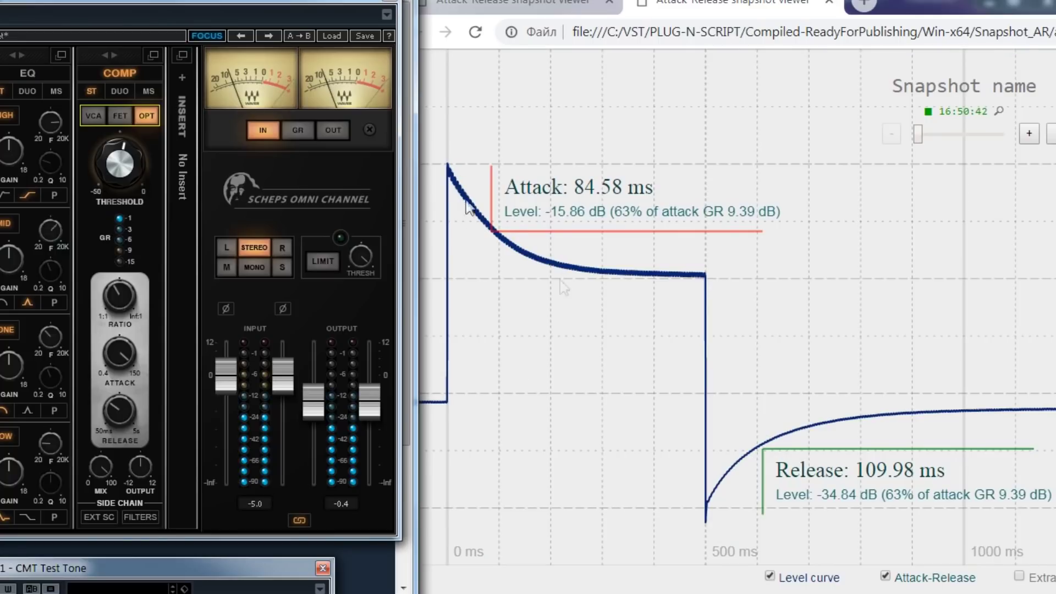
left_click(121, 354)
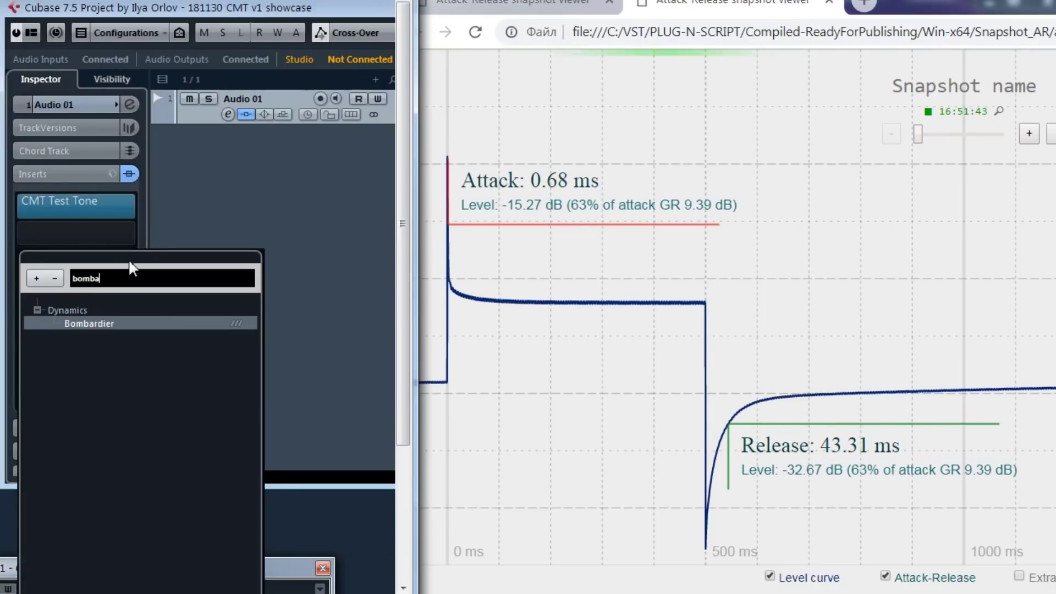
Load Bombardier on the third insert and move its window below the track area
key("Return")
left_click_drag(363, 311, 393, 222)
left_click_drag(539, 333, 427, 334)
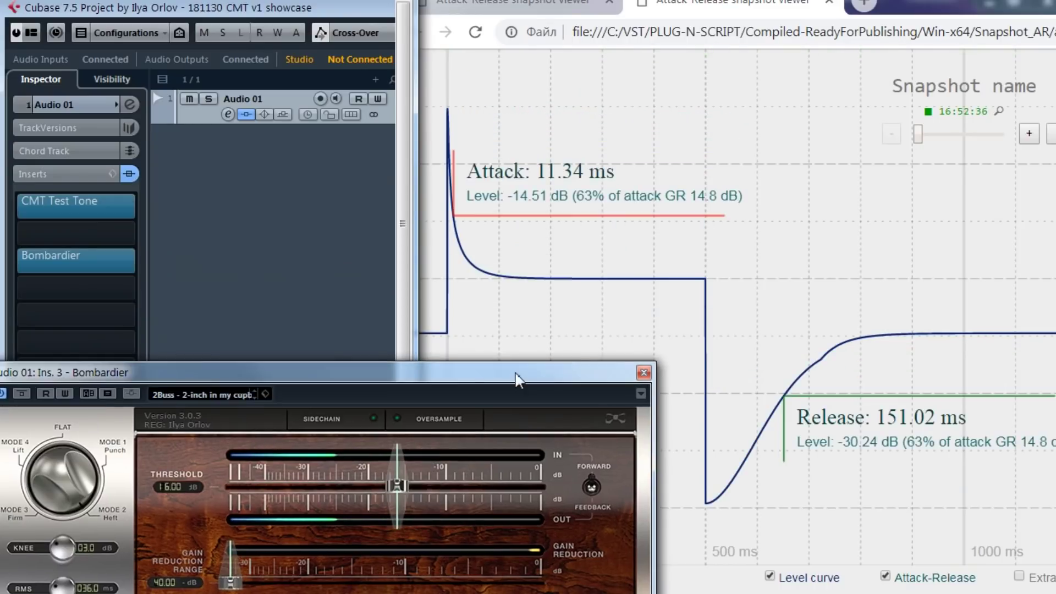
left_click_drag(517, 379, 517, 364)
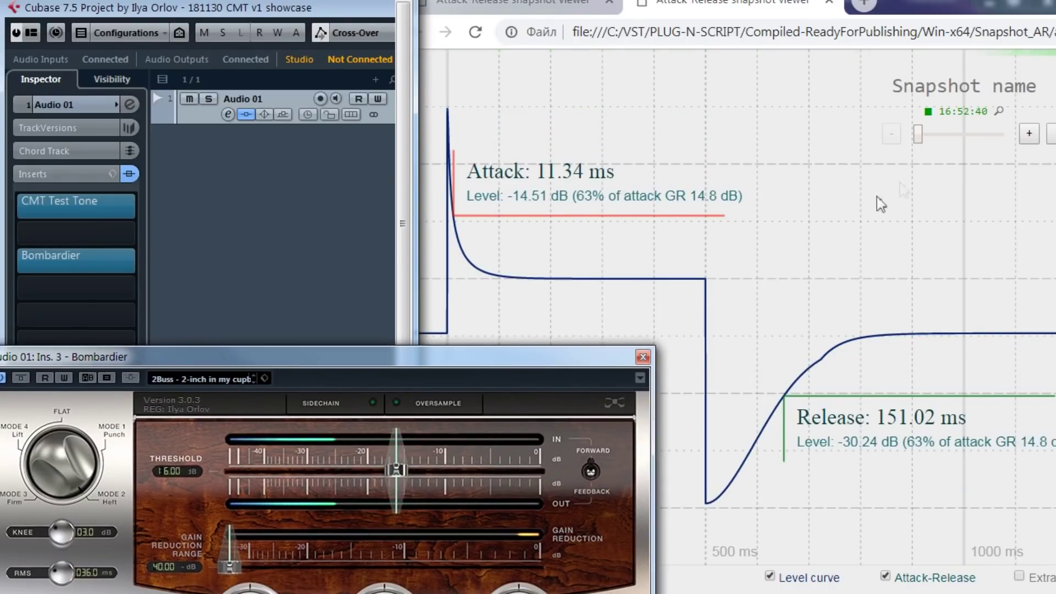
Name the current live snapshot "Bombardier no oversampling" in the viewer
left_click(963, 85)
type("Bombardier no ov")
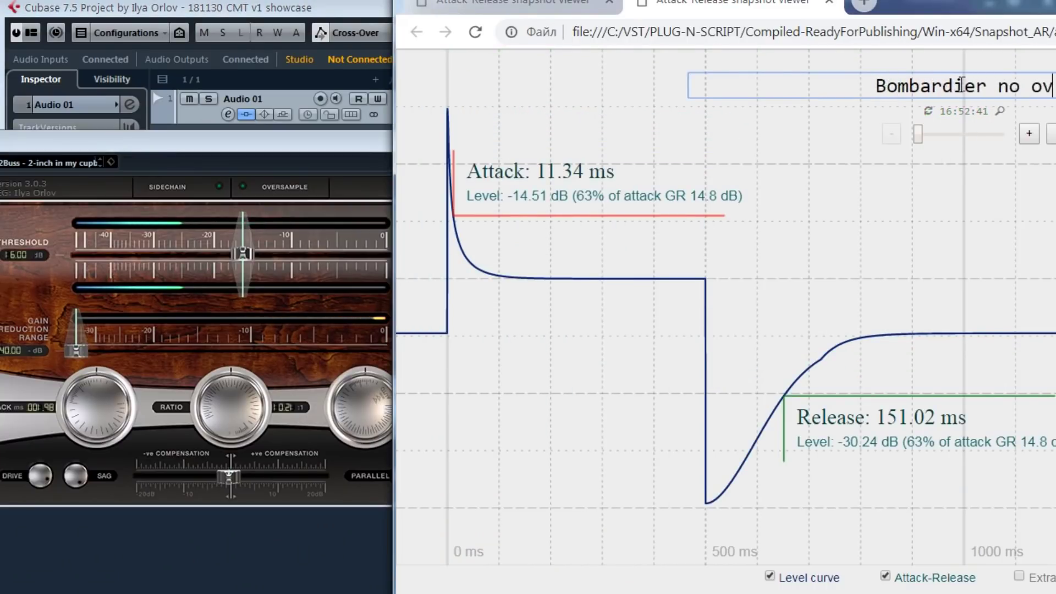
type("ersampling")
key("Return")
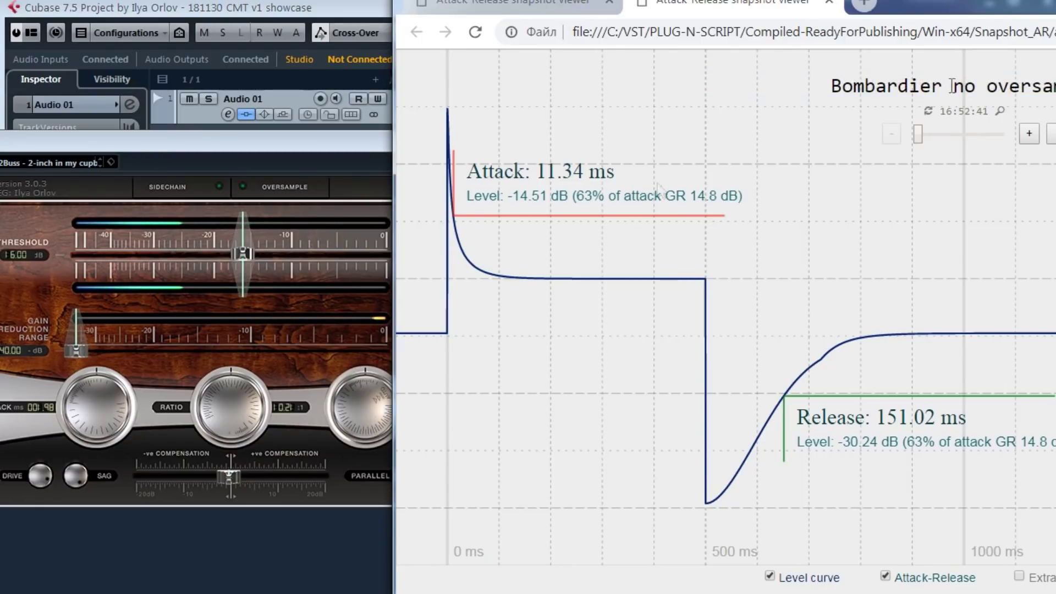
Duplicate the snapshot viewer page and rename the copy's snapshot "Bombardier oversample"
right_click(706, 2)
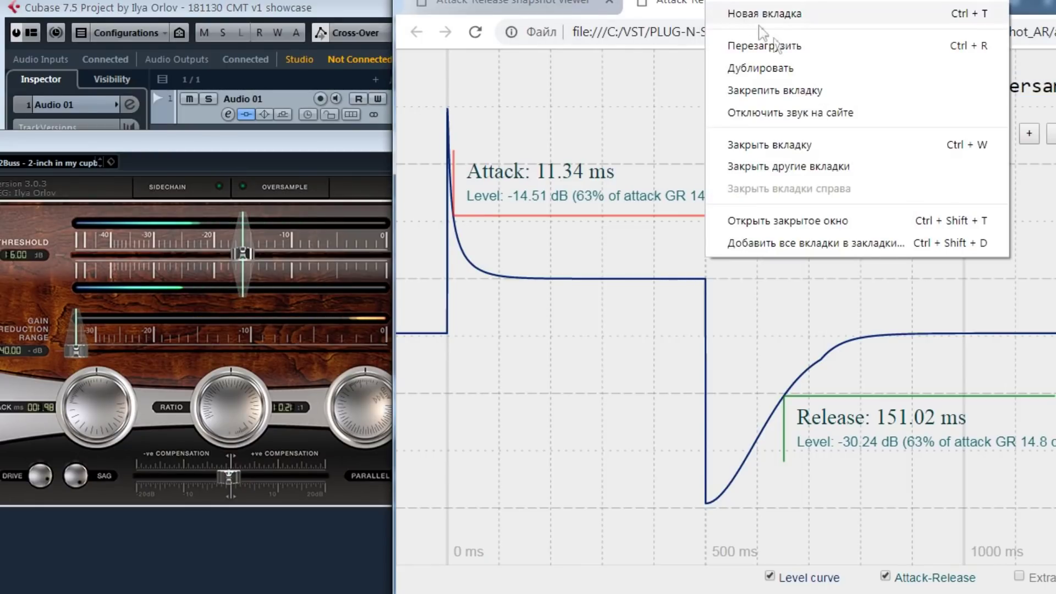
left_click(784, 71)
double_click(964, 86)
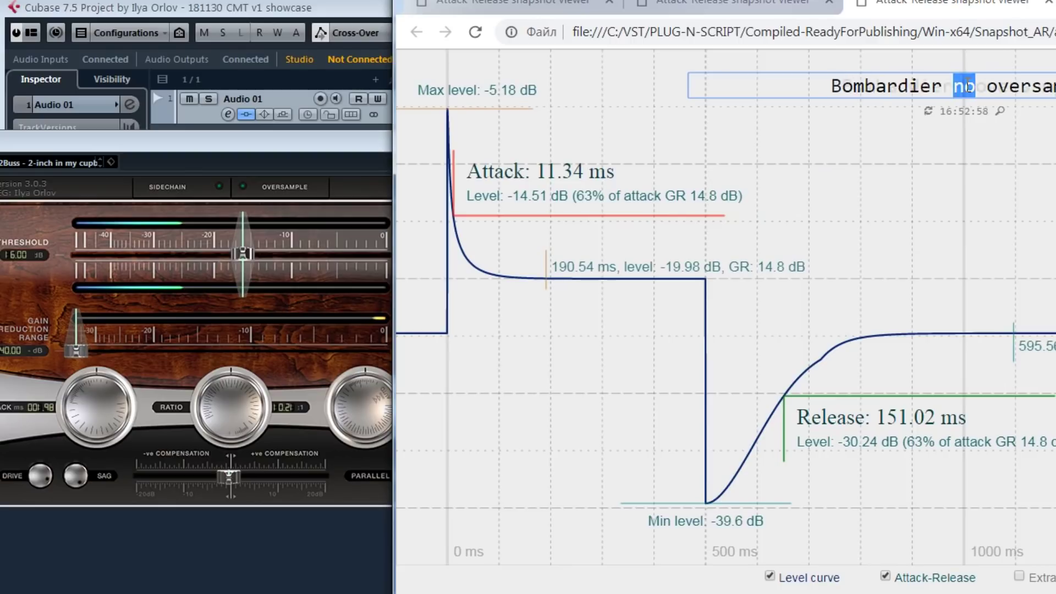
key("BackSpace")
key("Return")
Enable oversampling in Bombardier and capture its updated curve in the "Bombardier oversample" snapshot
left_click(286, 186)
left_click(284, 187)
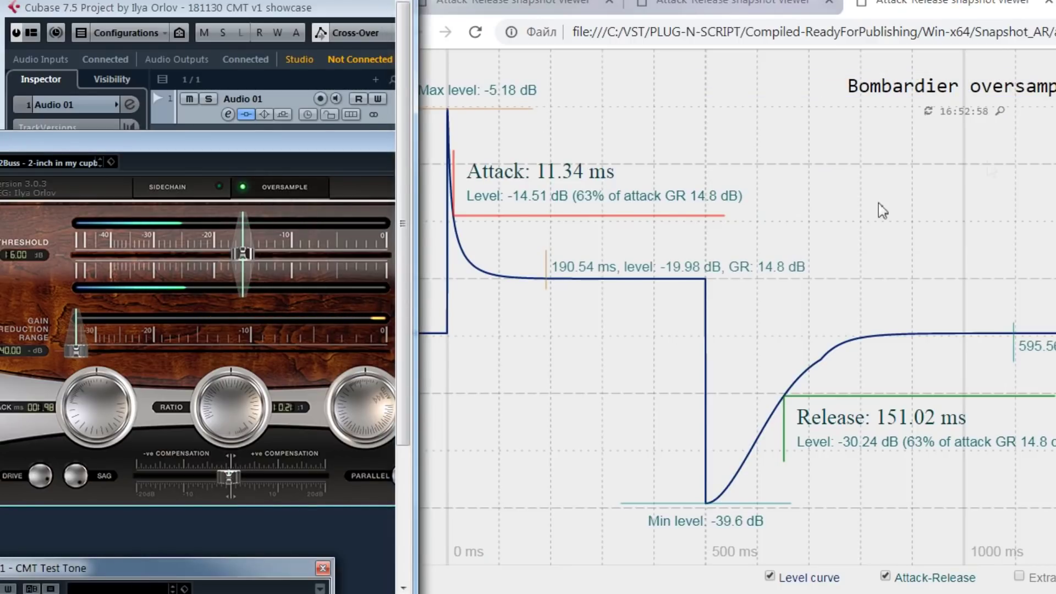
left_click(965, 114)
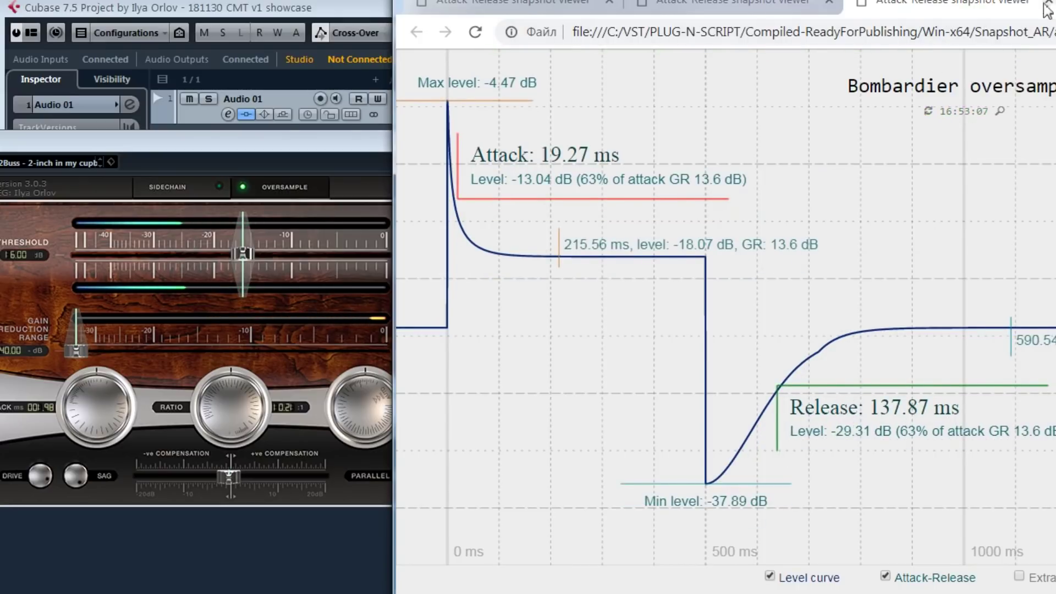
Compare the "Bombardier no oversample" and "Bombardier oversample" snapshots by switching back and forth between them
left_click_drag(859, 15, 815, 12)
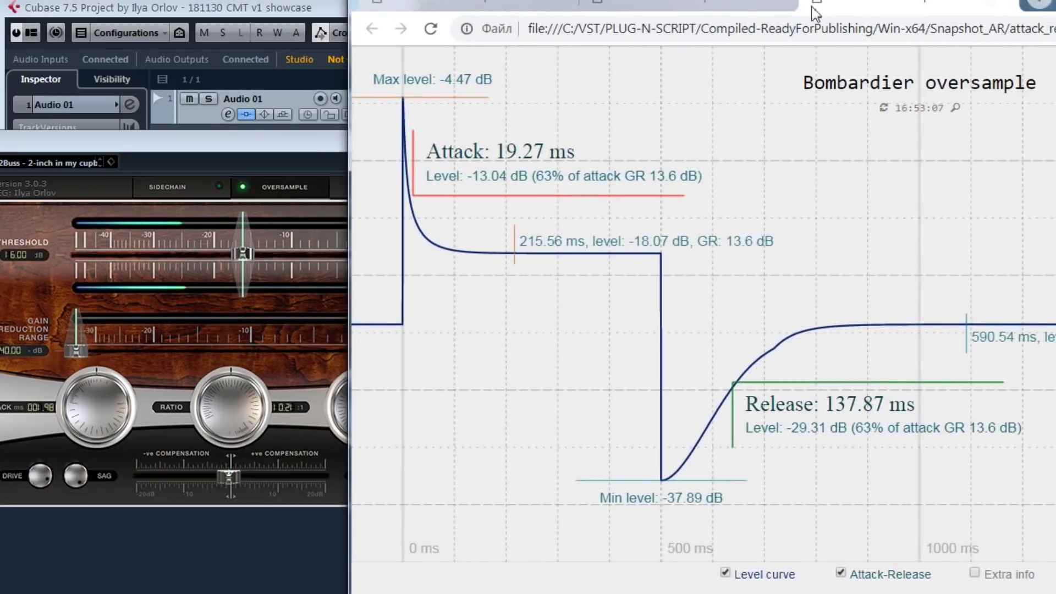
left_click(715, 3)
left_click(860, 5)
left_click(715, 6)
left_click(858, 7)
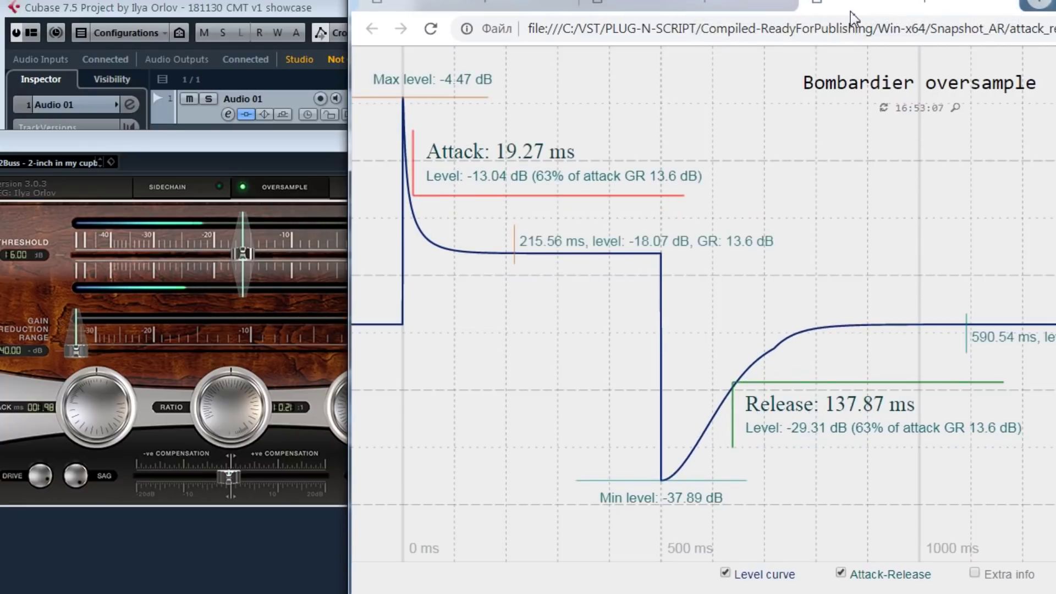
left_click(737, 9)
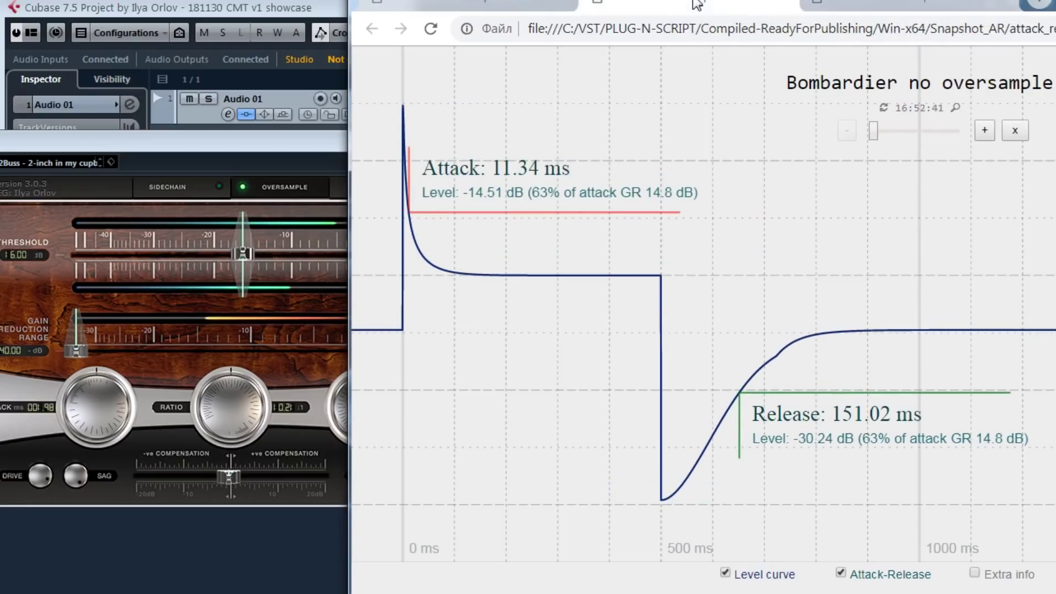
left_click(853, 6)
left_click(715, 5)
left_click(861, 8)
left_click(715, 6)
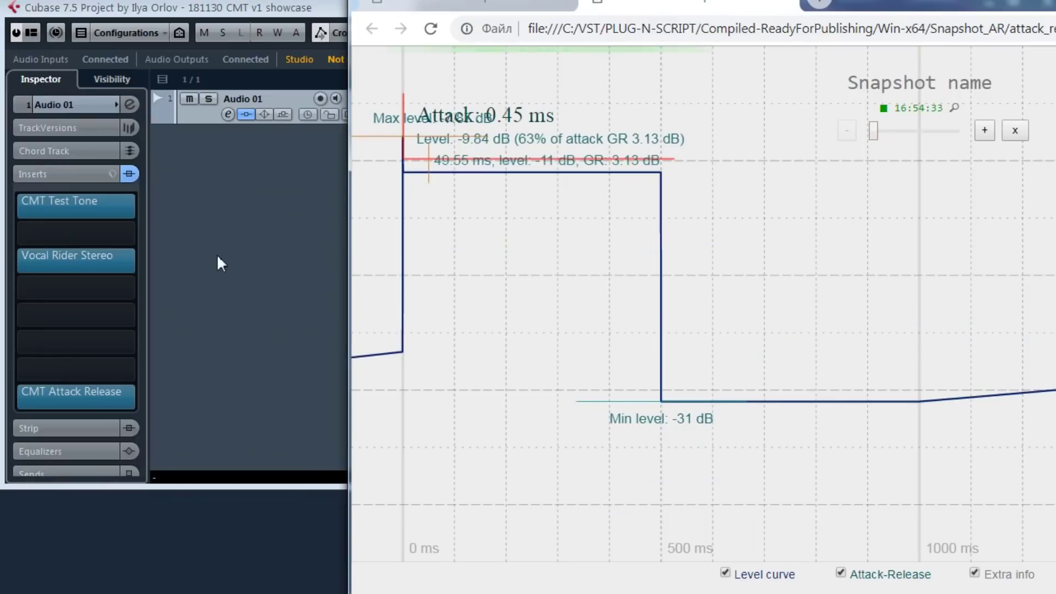
Bring up the Vocal Rider window beside the live viewer and set its response speed to Fast
left_click(233, 246)
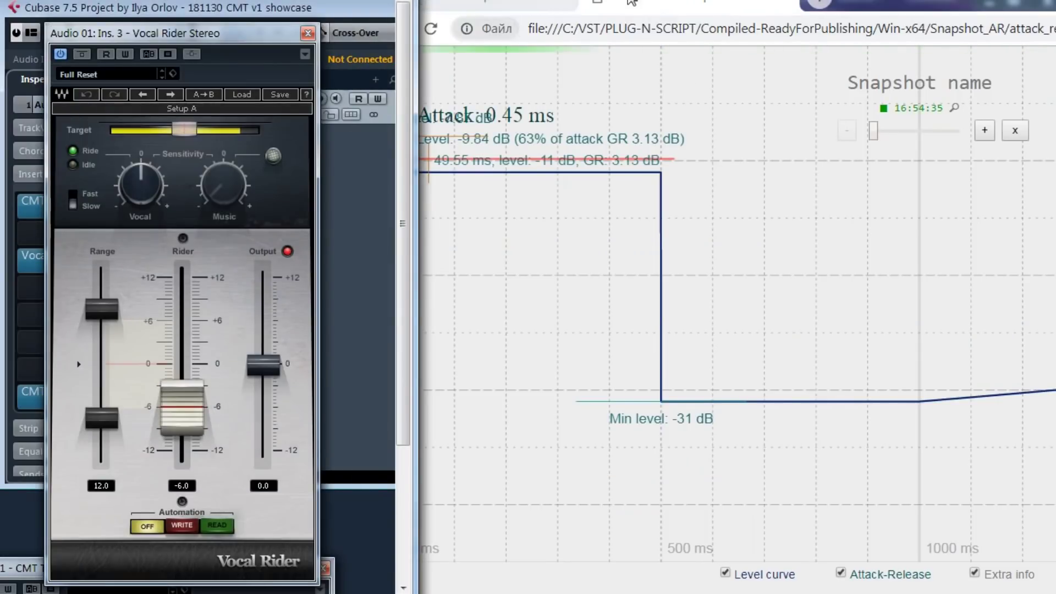
left_click_drag(632, 3, 687, 2)
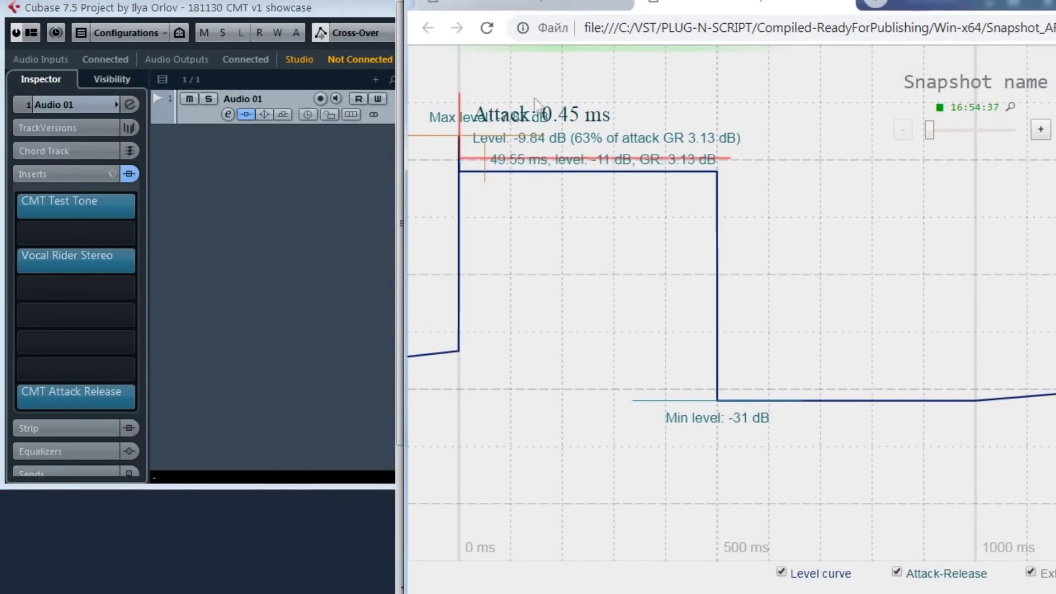
left_click(270, 232)
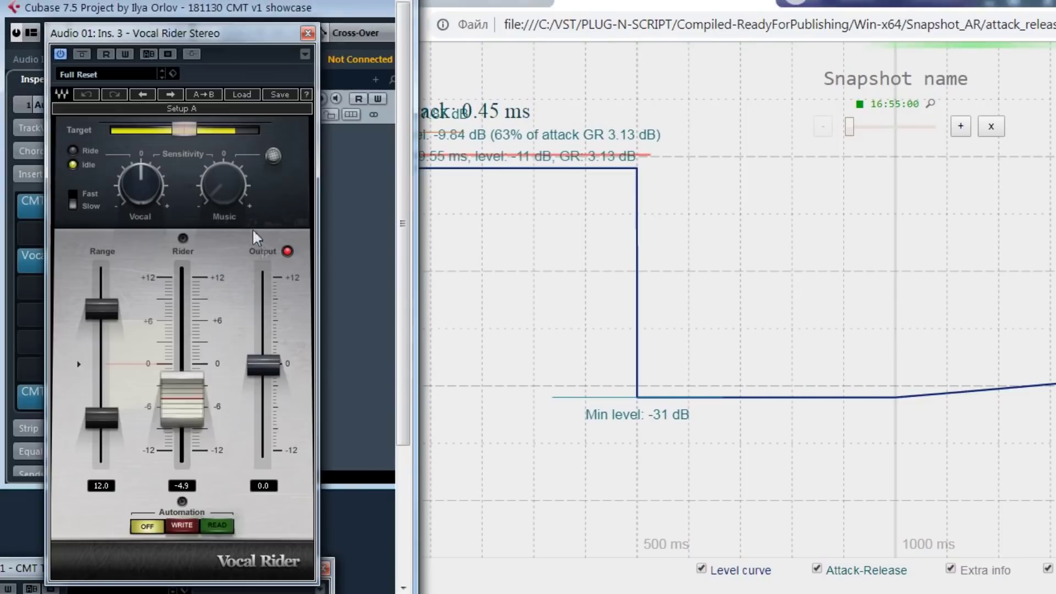
left_click(72, 199)
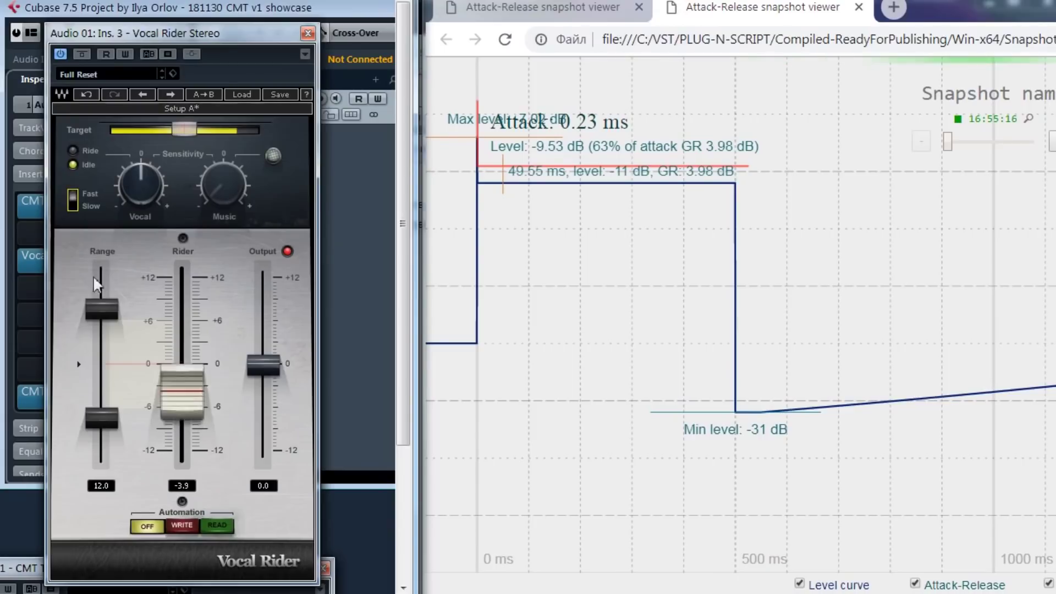
Load T-RackS CS White 2A on the third insert and move its window below the insert list
left_click_drag(94, 273, 344, 267)
left_click(78, 256)
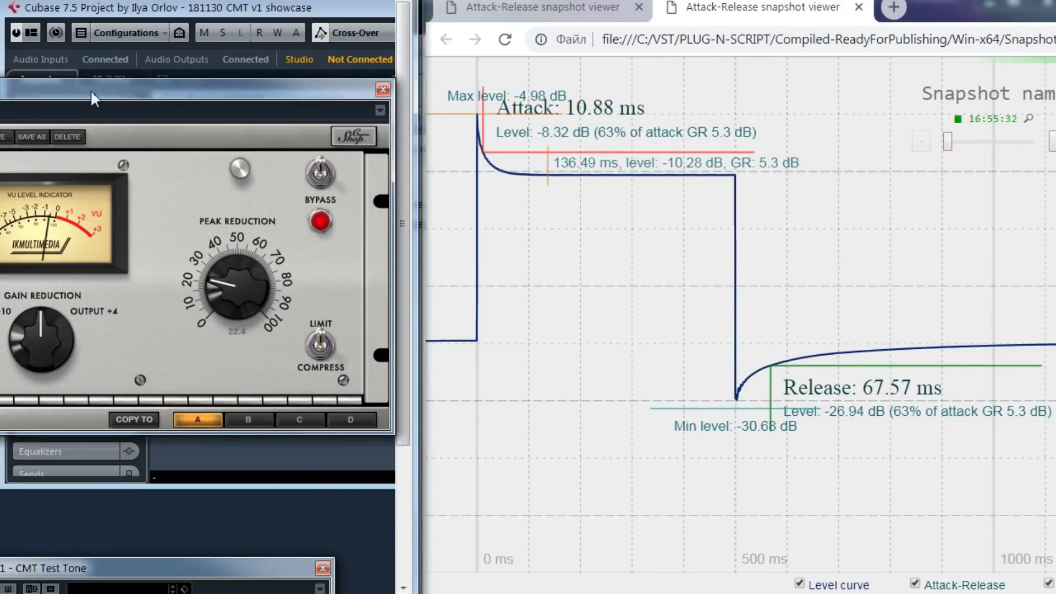
left_click_drag(90, 90, 252, 262)
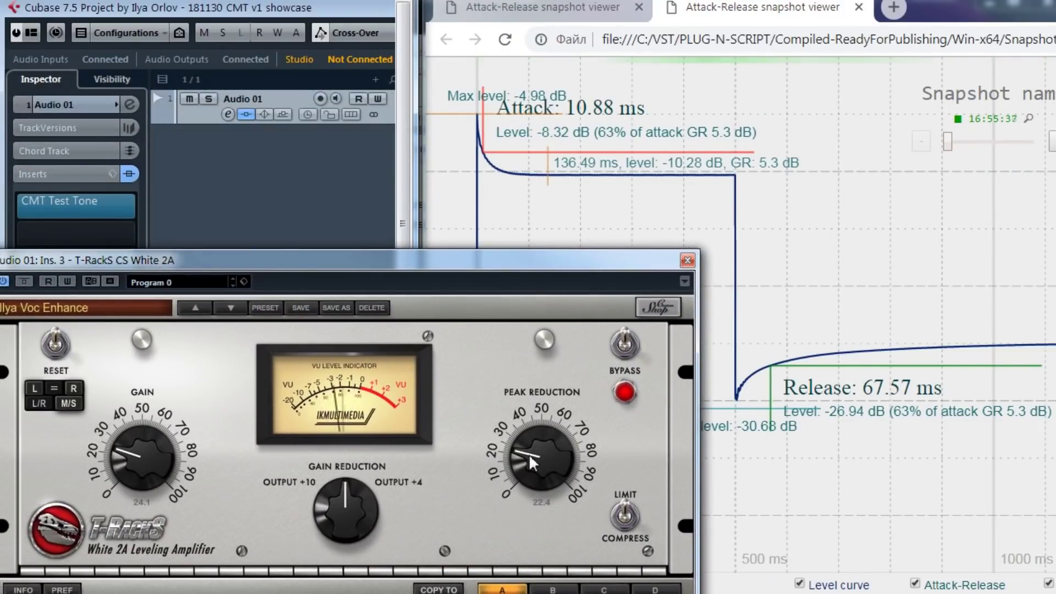
Raise the White 2A's peak reduction in stages to 43.9, 67.0 and 78.3 while watching the live curve
left_click_drag(570, 502, 538, 457)
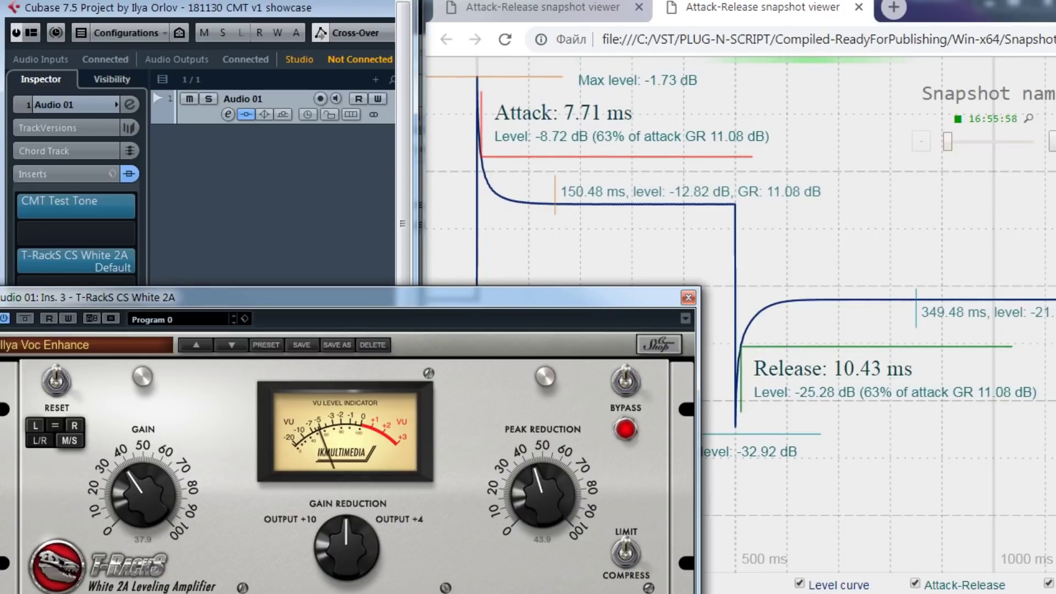
left_click_drag(538, 496, 542, 493)
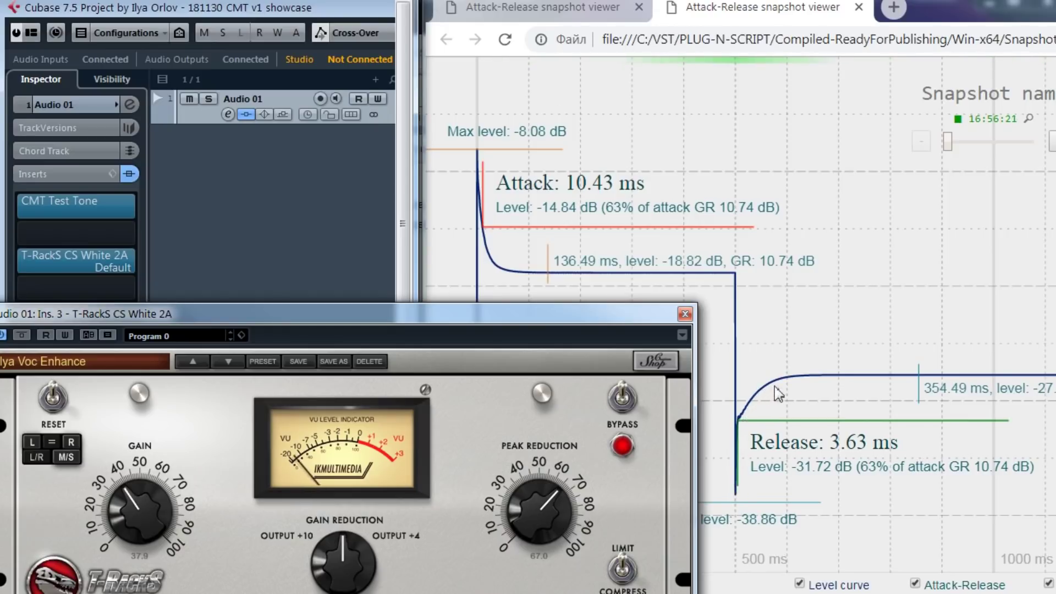
mouse_move(557, 513)
left_mouse_down()
mouse_move(539, 493)
mouse_move(559, 513)
left_mouse_up()
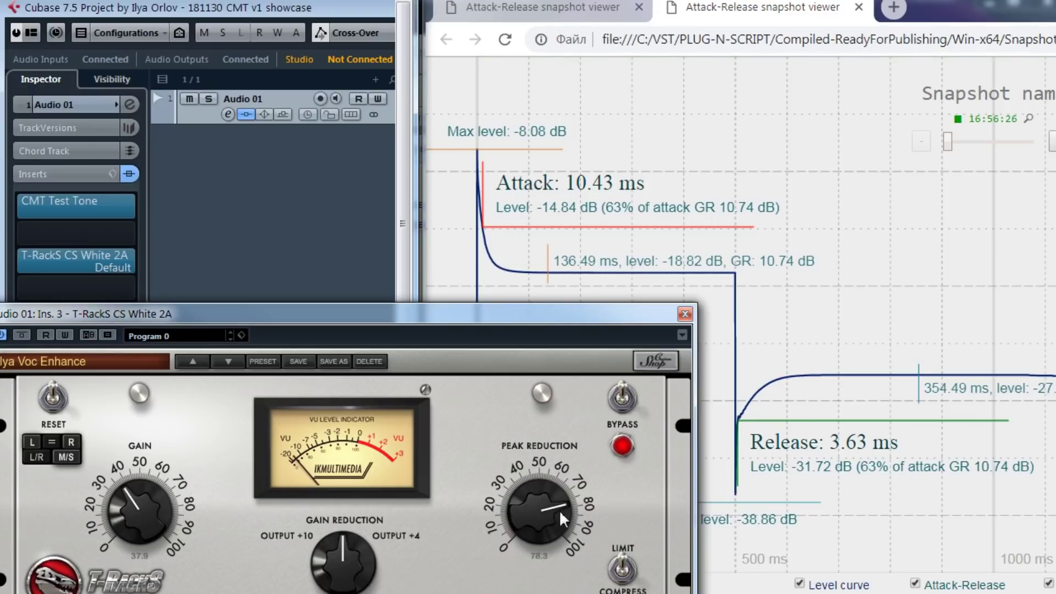
Bypass the T-RackS White 2A and load CLA-2A Stereo on the second insert by searching for "2a"
left_click(104, 242)
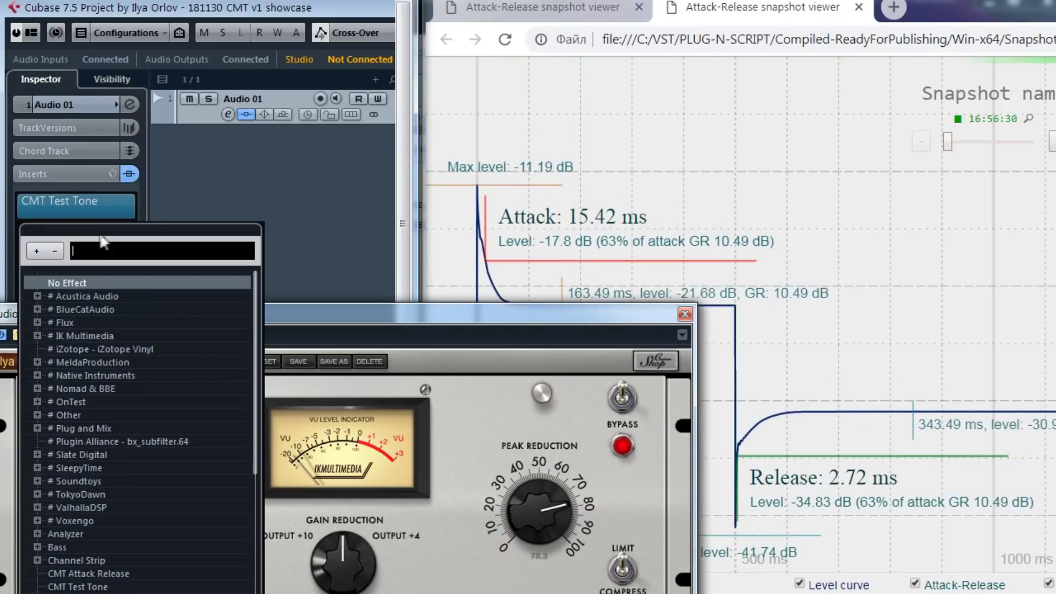
type("2a")
left_click(110, 304)
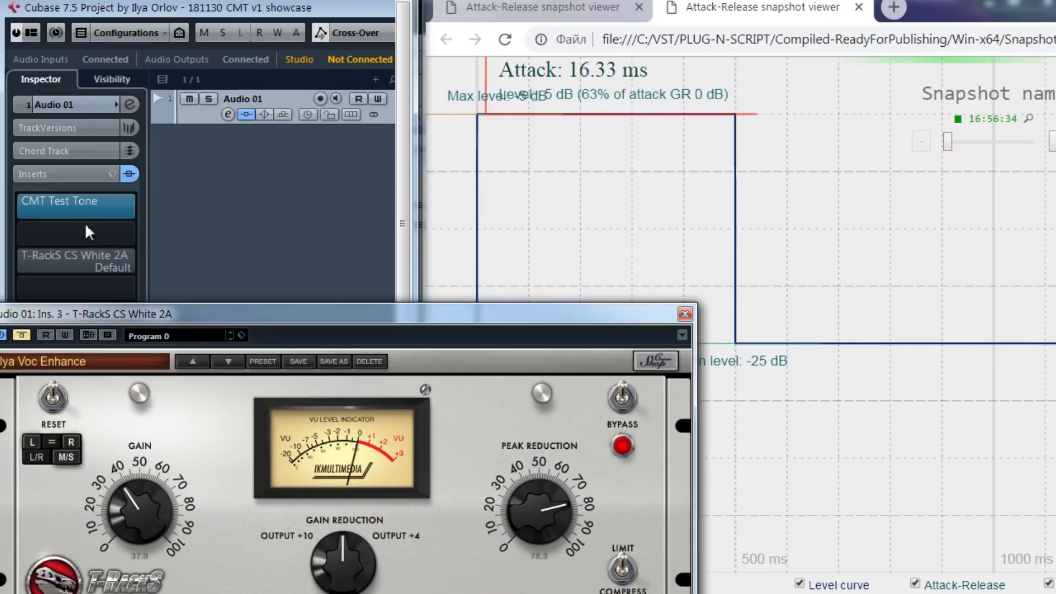
left_click(86, 225)
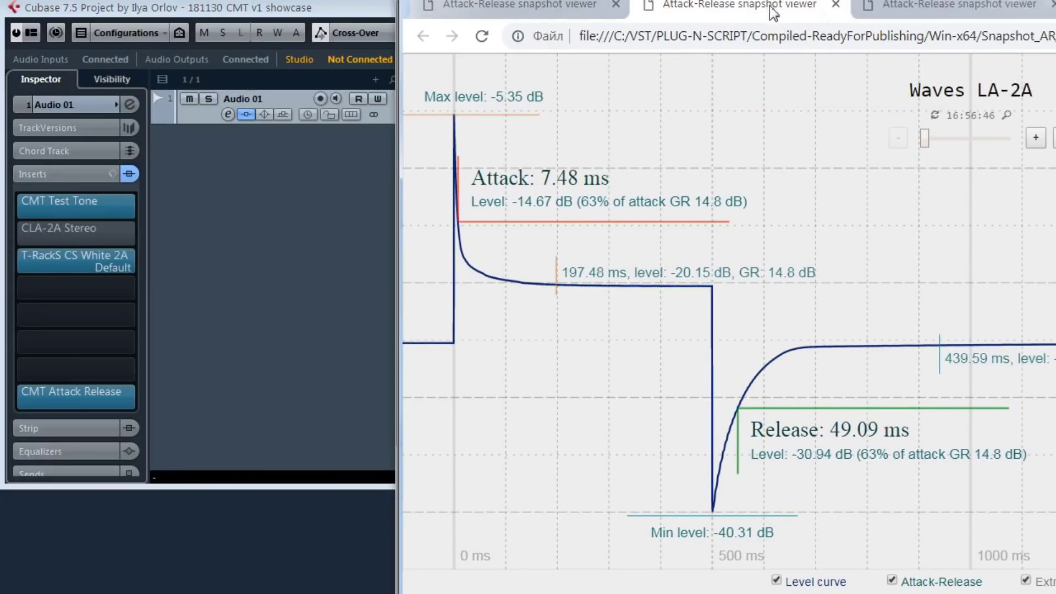
Compare the attack and release curves of the "Waves LA-2A" and "T-Racks LA-2A" snapshots
left_click(921, 11)
left_click(755, 14)
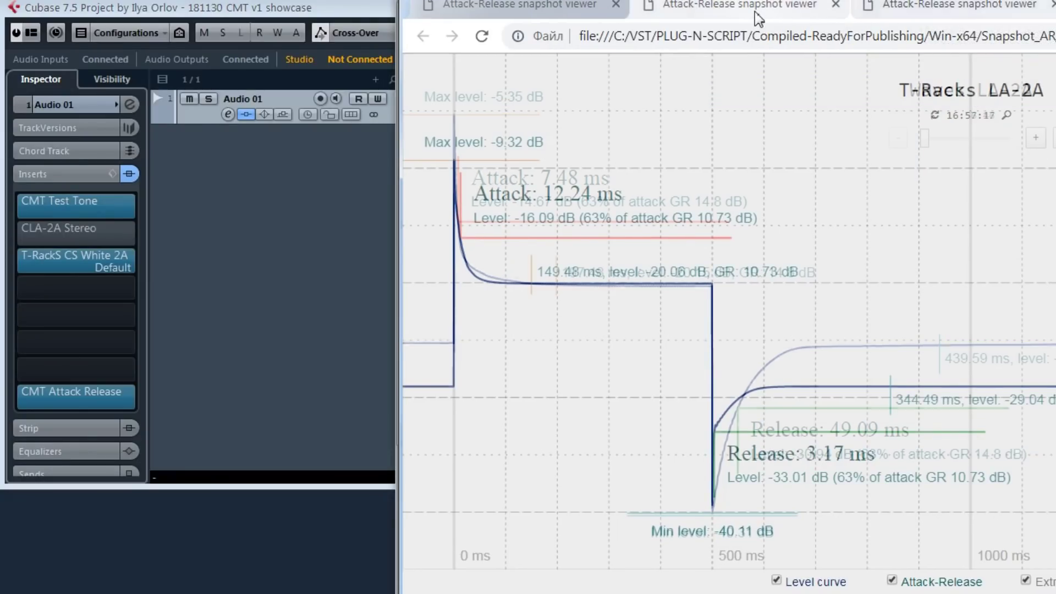
left_click(905, 12)
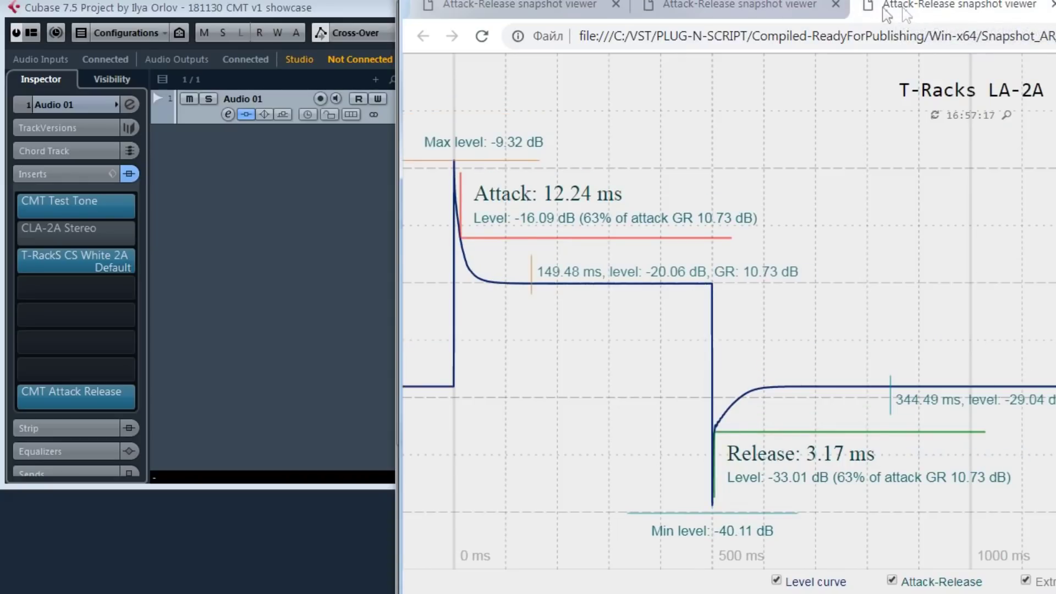
left_click(769, 11)
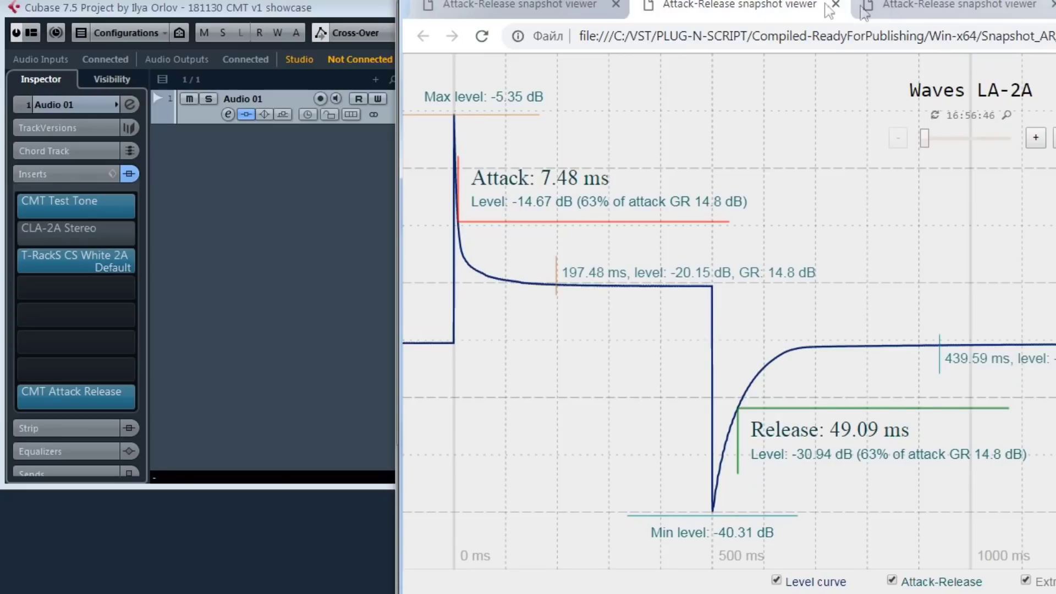
left_click(926, 10)
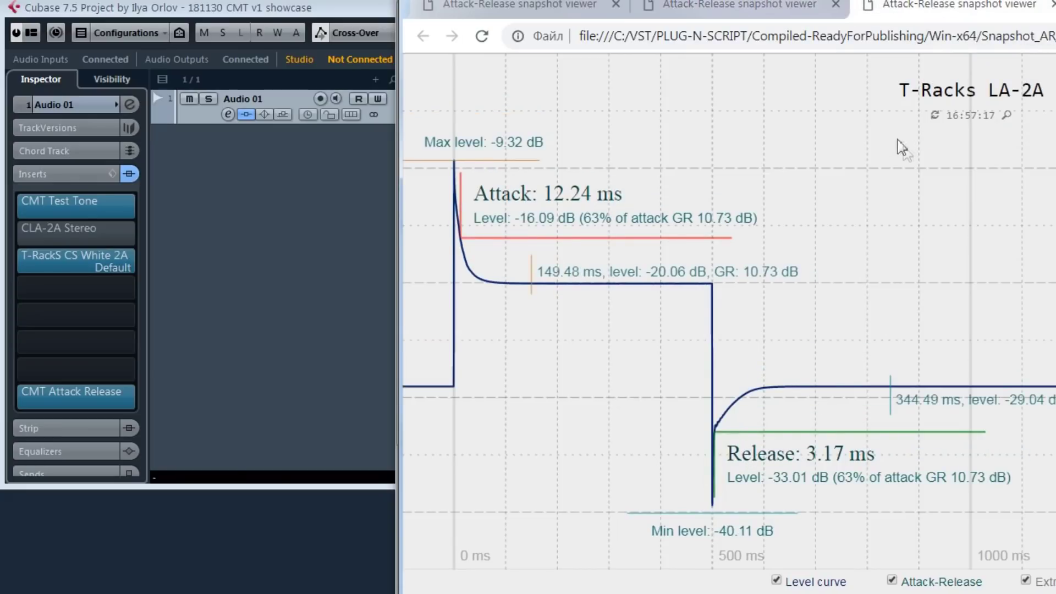
left_click(764, 10)
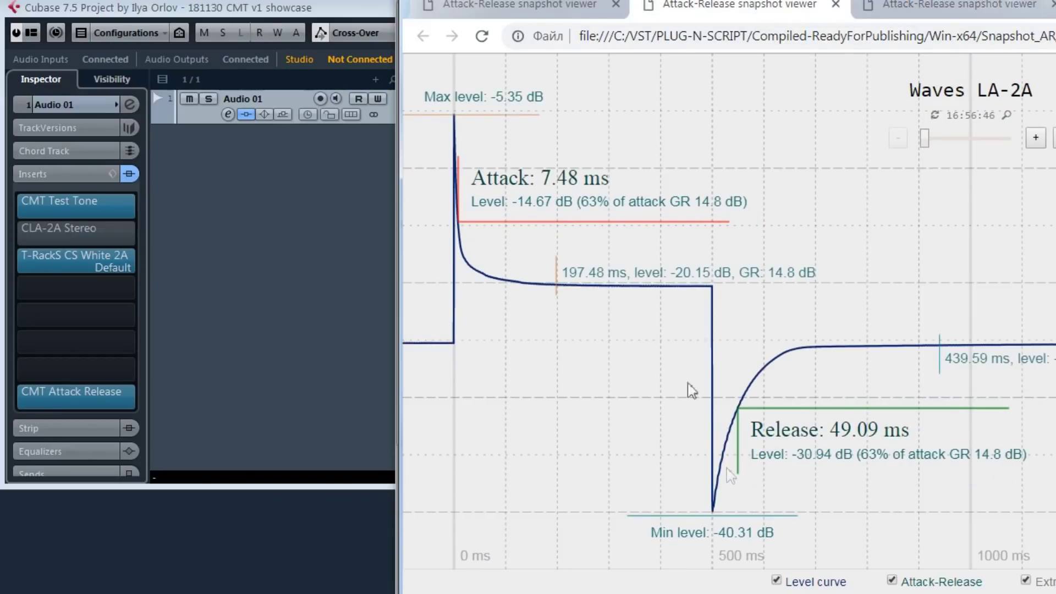
left_click(929, 10)
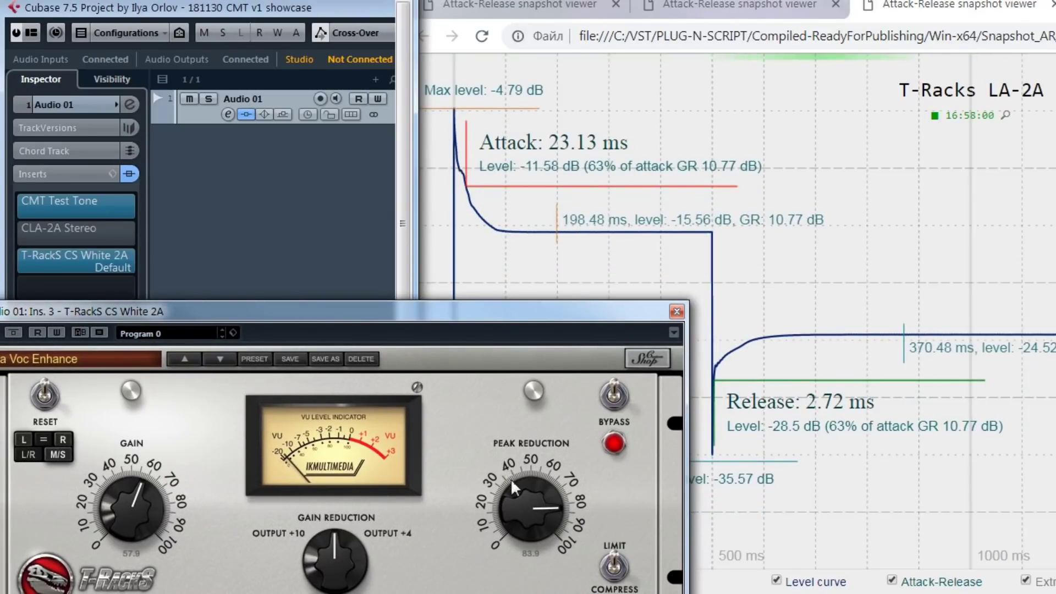
Raise the White 2A's peak reduction to 88.5 and fine-tune it against the live curve
left_click_drag(526, 504, 525, 494)
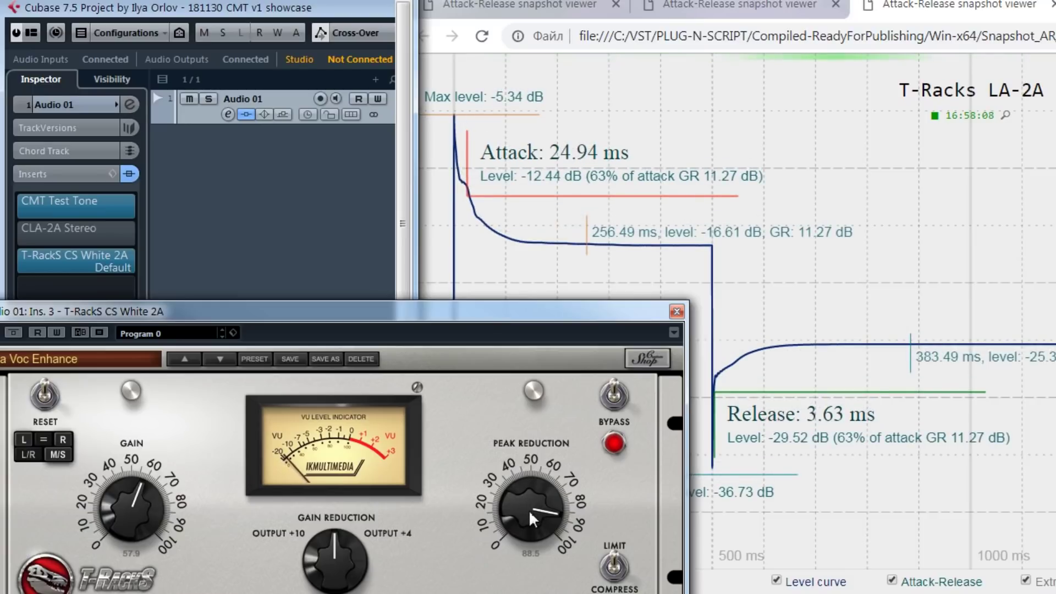
left_click_drag(529, 510, 530, 503)
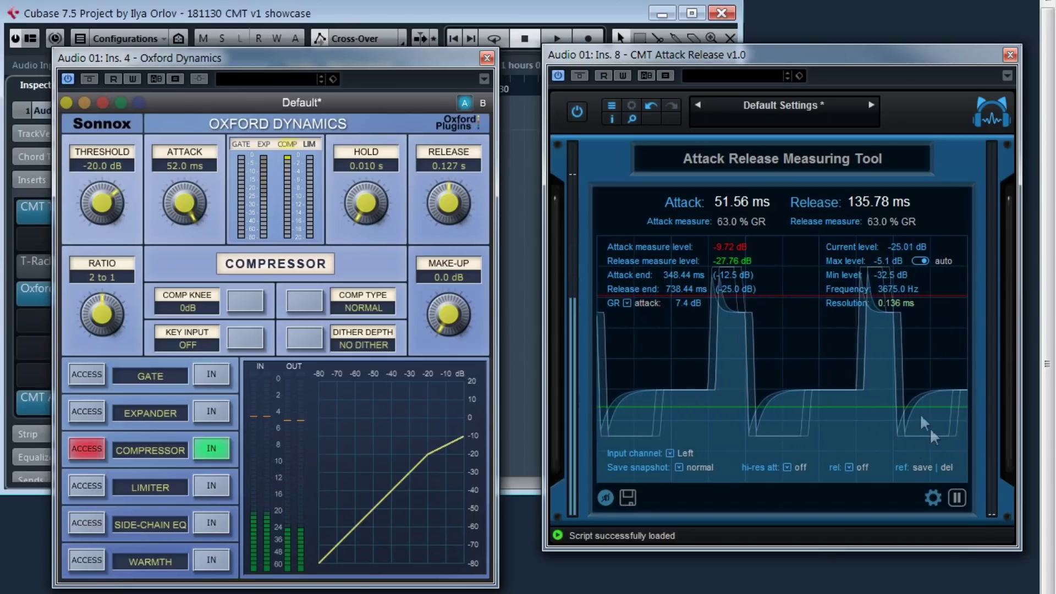
Switch the GR measurement in CMT Attack Release to max, and back to attack
left_click(641, 305)
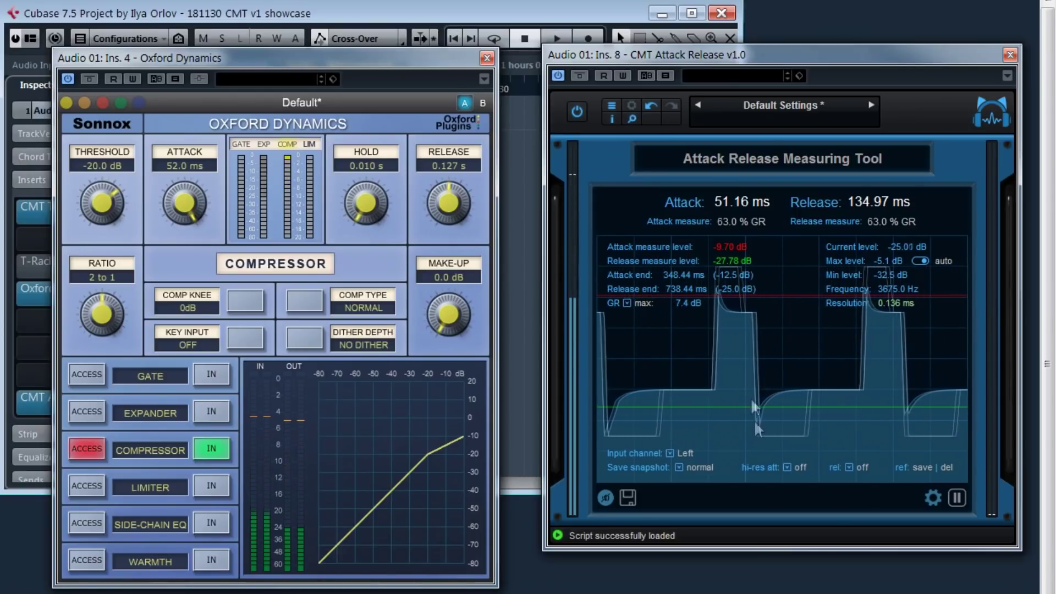
left_click(628, 306)
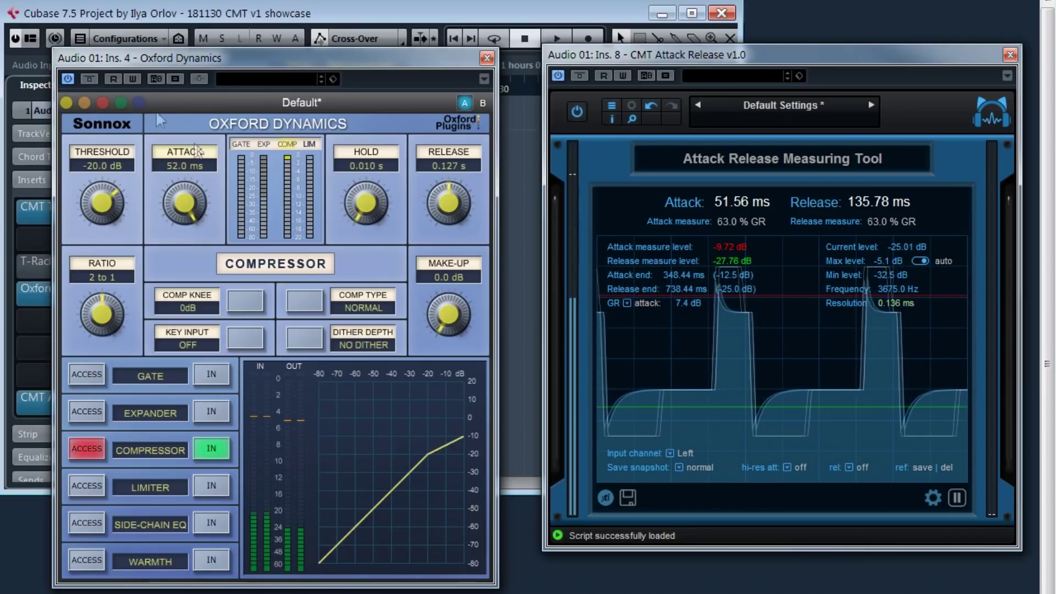
Lock CMT Attack Release's max level while Oxford Dynamics is bypassed, and re-enable the compressor
left_click(92, 78)
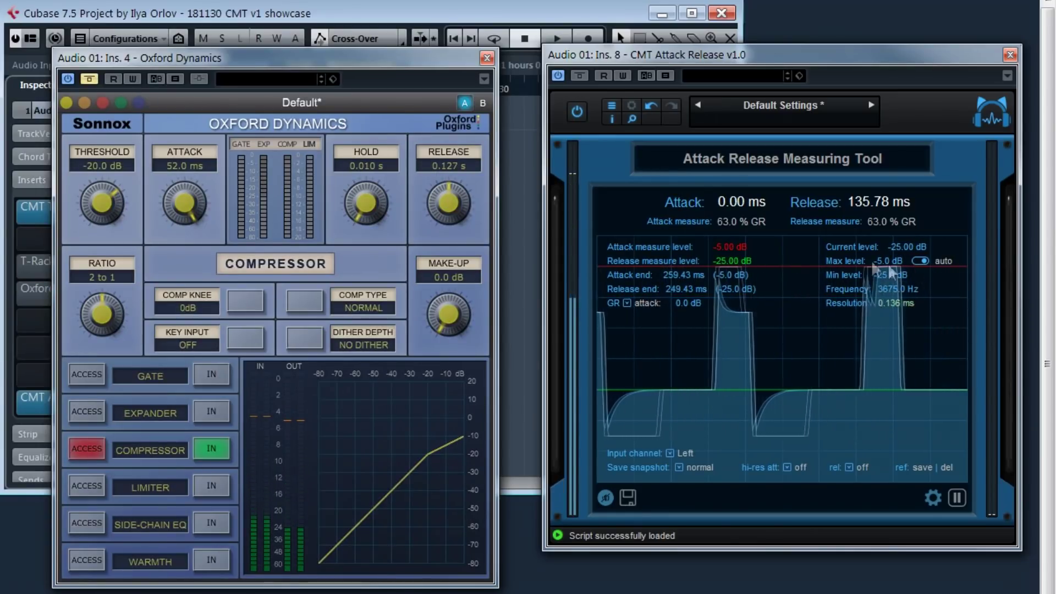
left_click(919, 261)
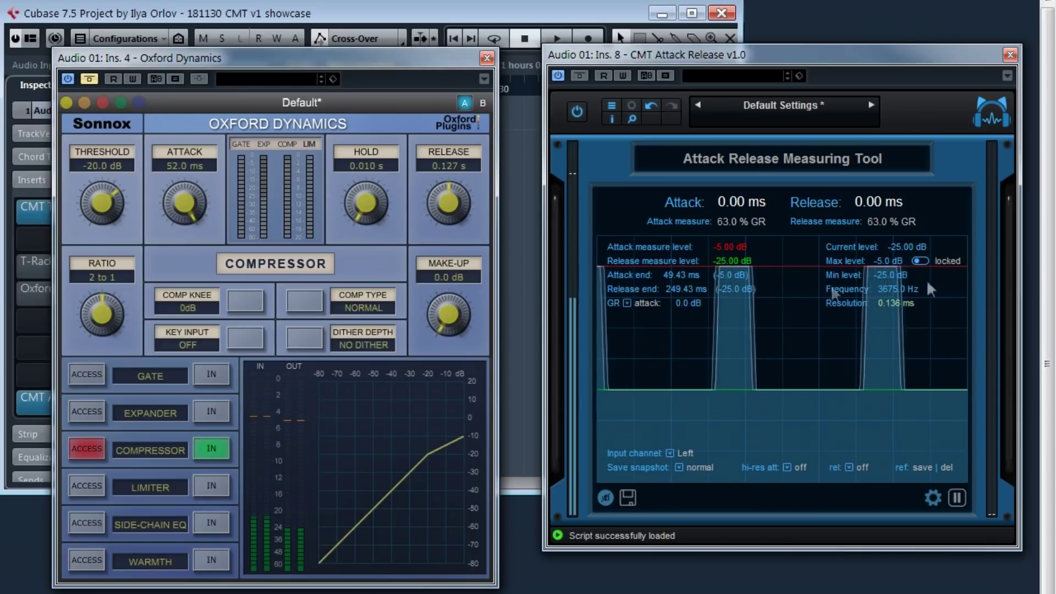
left_click(89, 78)
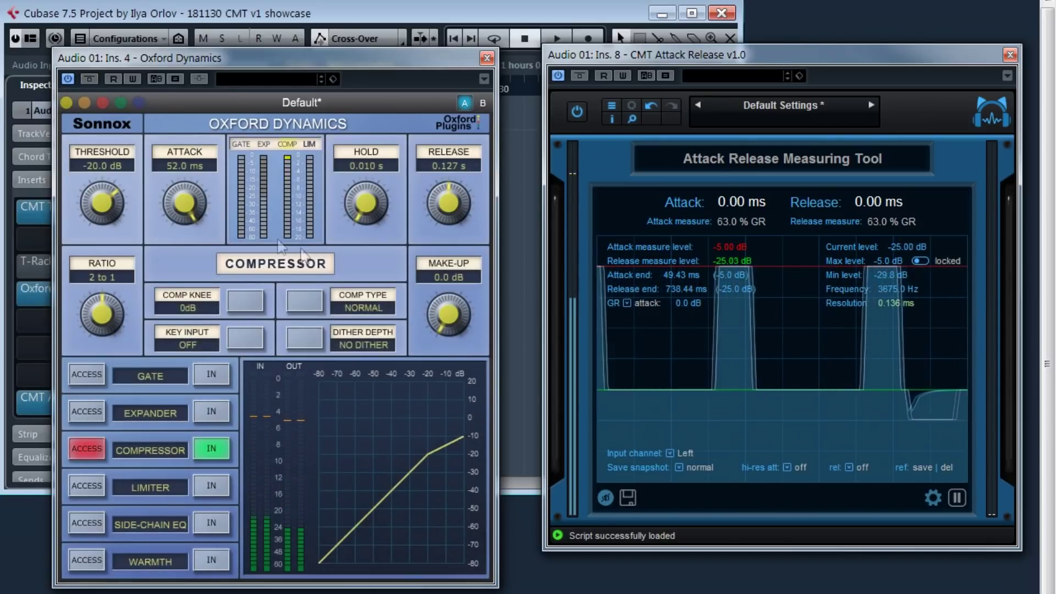
Shorten the Oxford Dynamics compressor's attack to 2.79 ms and further to 1.70 ms
left_click_drag(185, 203, 185, 242)
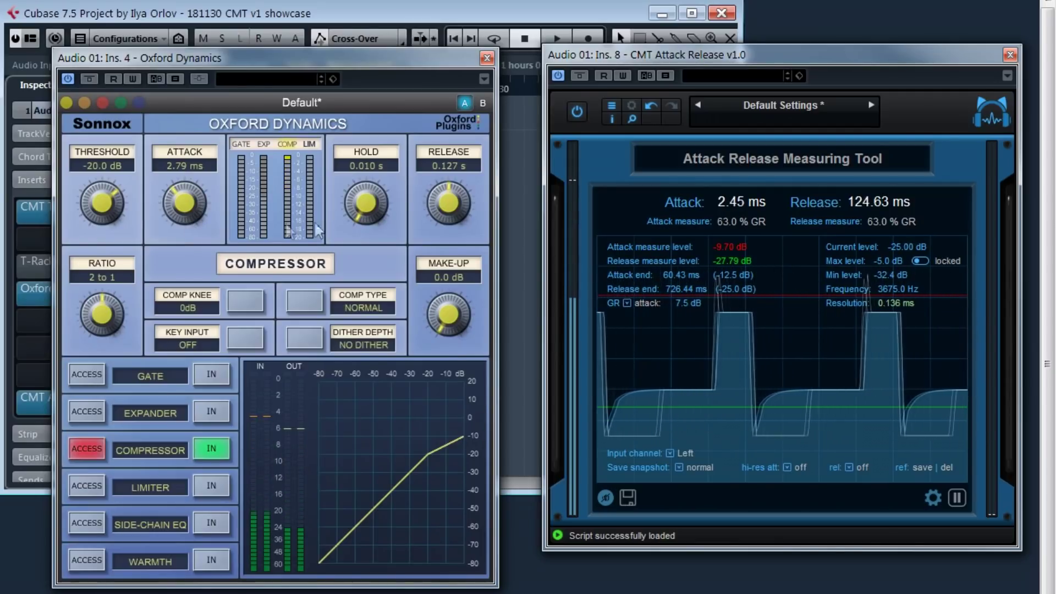
left_click_drag(185, 204, 185, 216)
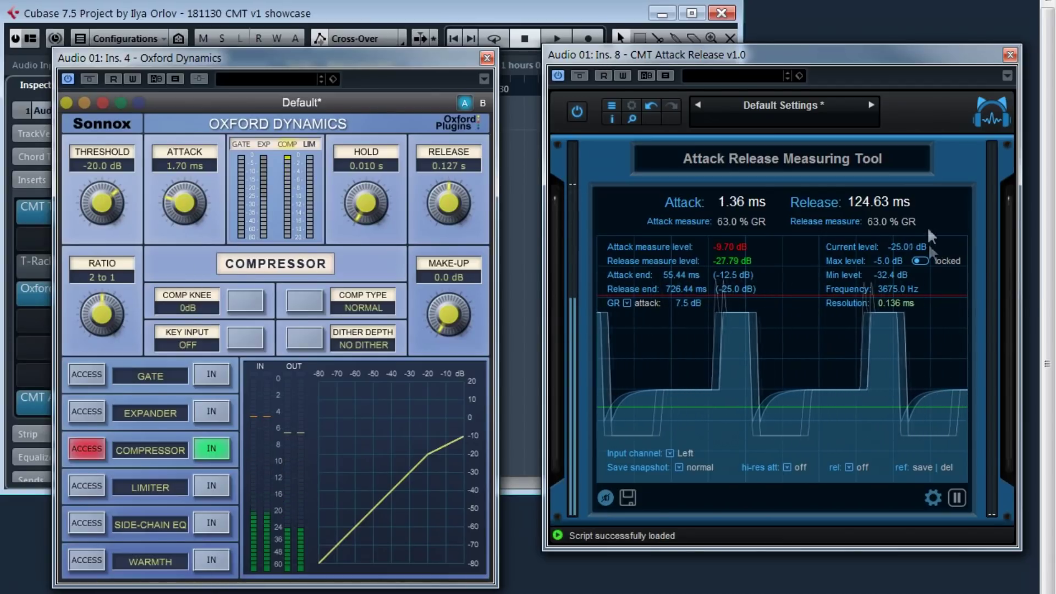
Unlock the max level to auto in CMT Attack Release and save a snapshot with csv
left_click(929, 262)
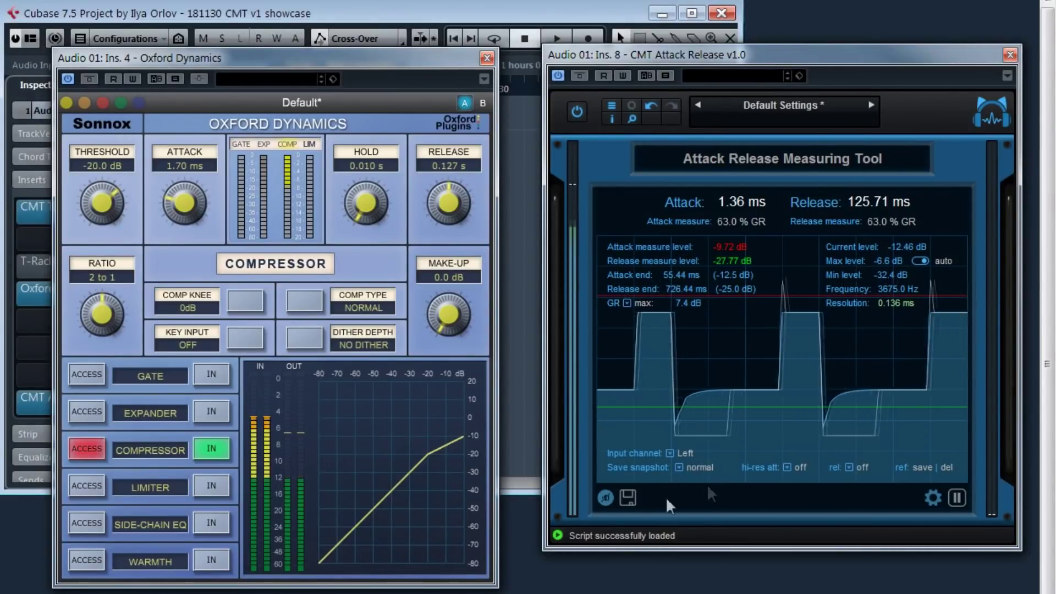
left_click(699, 467)
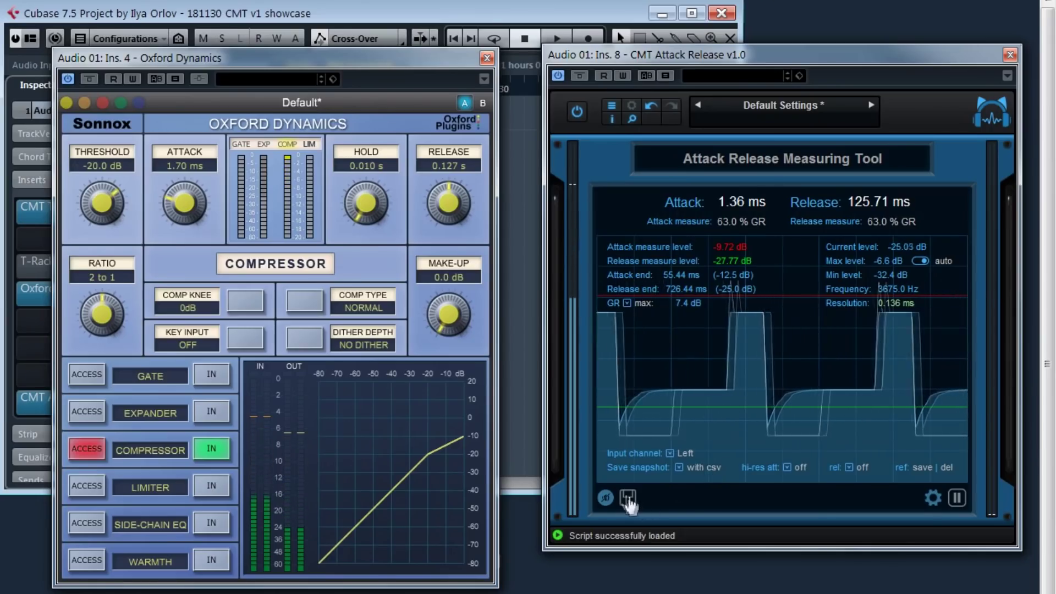
left_click(638, 496)
Open raw_data.csv from the attack_release_data folder with the default import settings and examine the attack start hint
left_click(512, 368)
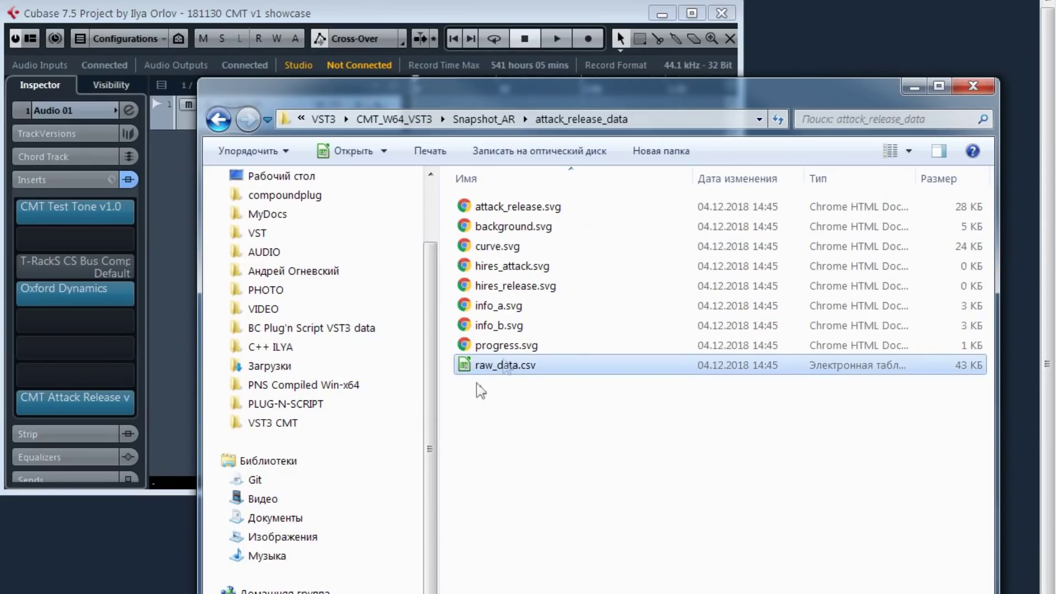
double_click(528, 368)
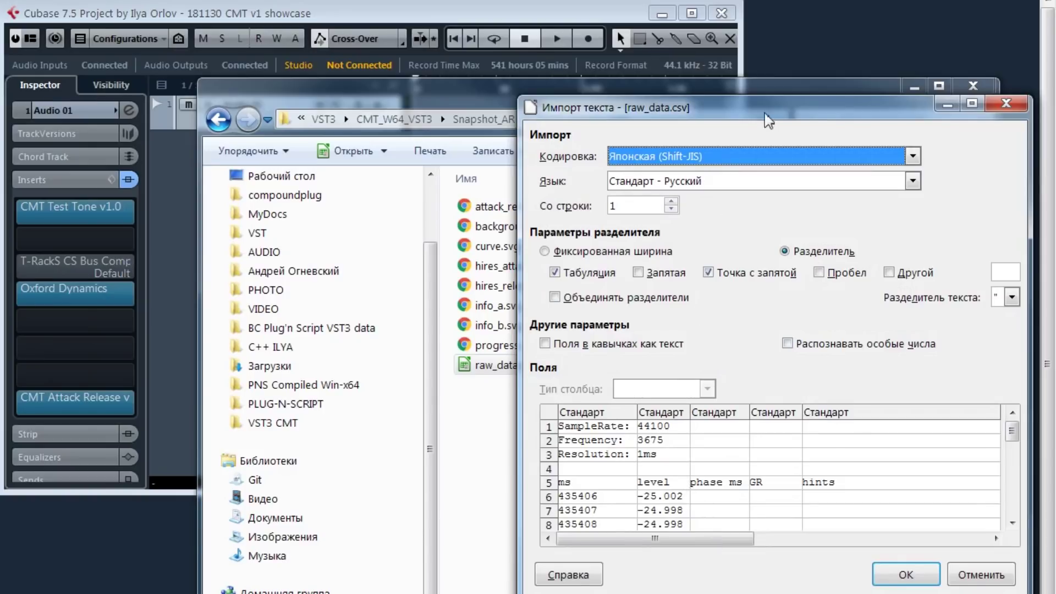
left_click_drag(768, 121, 628, 95)
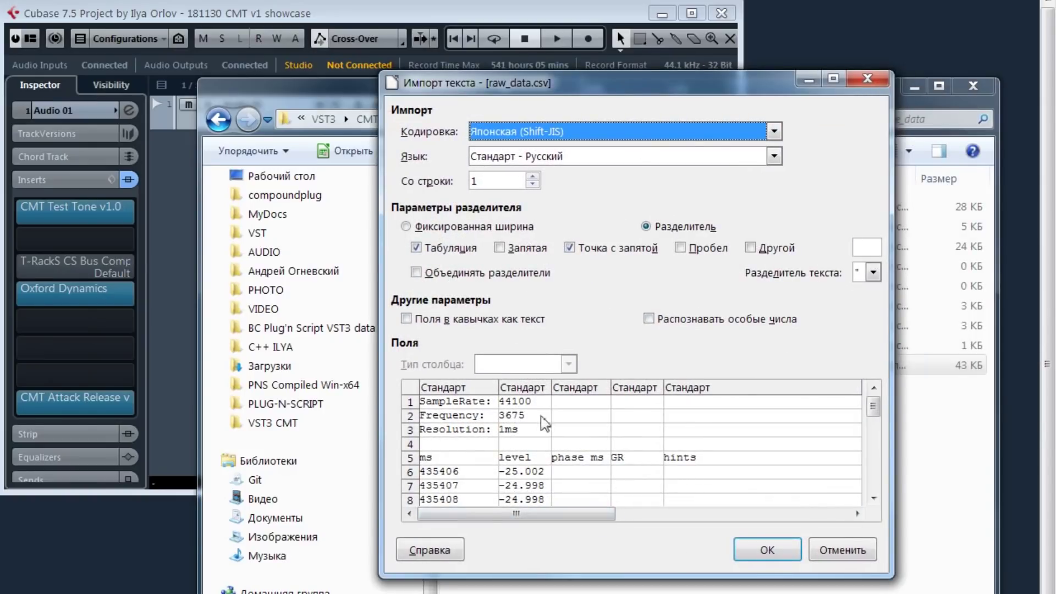
left_click(764, 542)
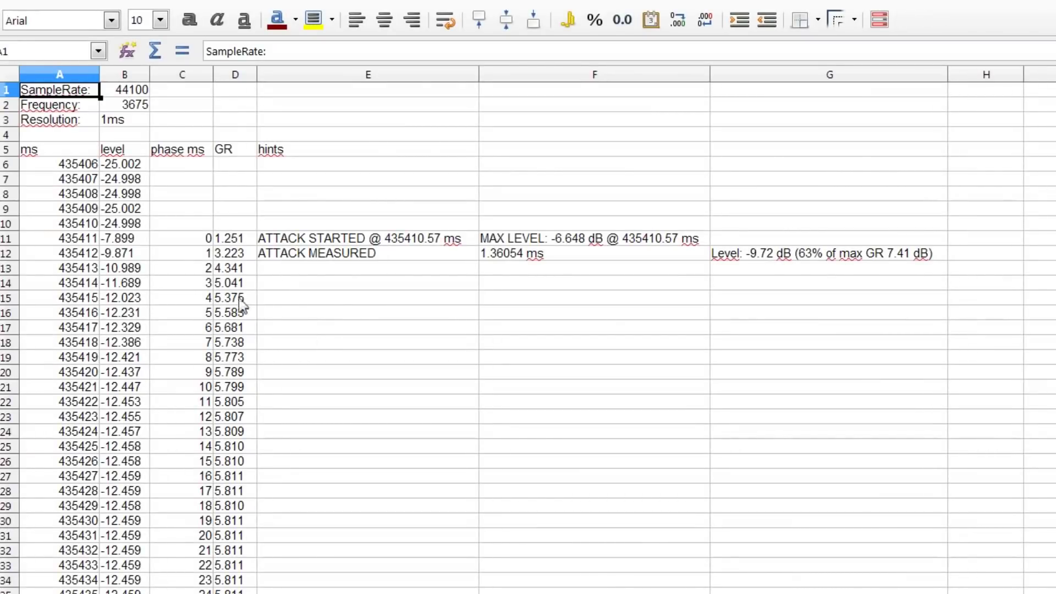
left_click(311, 244)
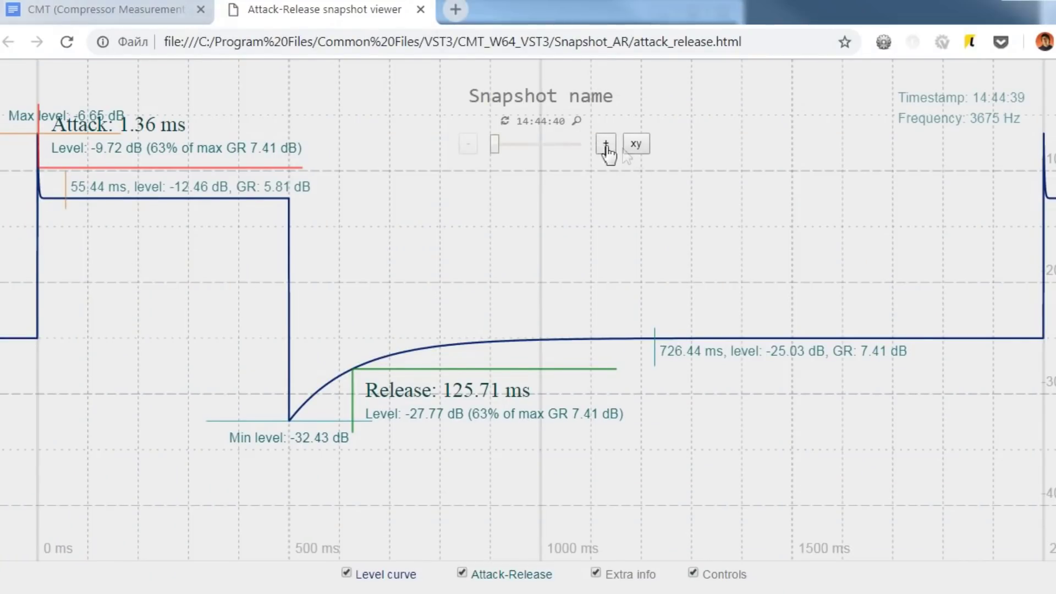
Zoom the Attack-Release snapshot viewer's time axis in on the attack and back out to inspect the curve
left_click(606, 145)
left_click(611, 150)
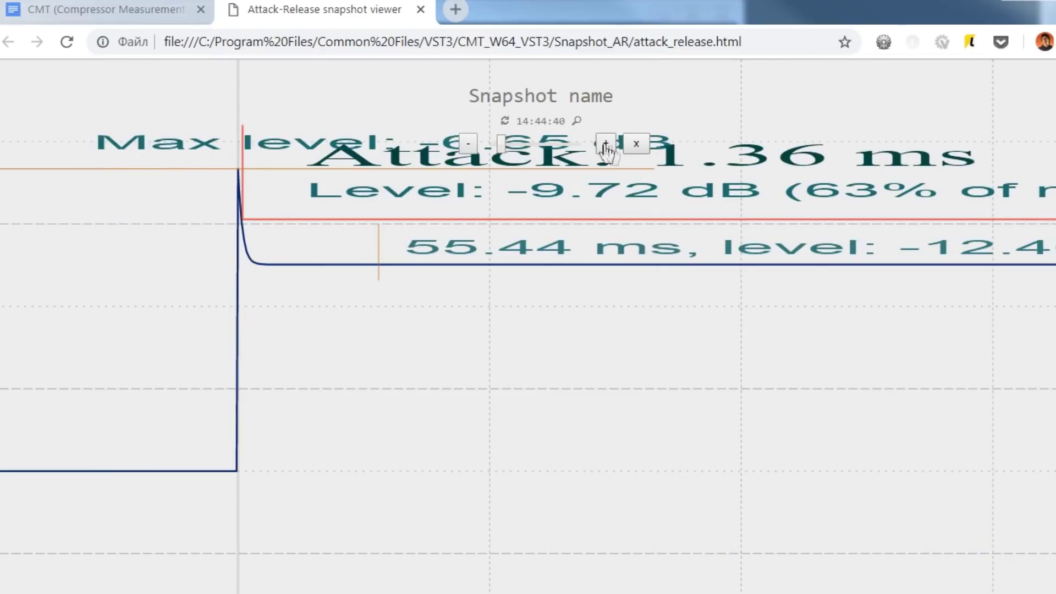
left_click(606, 146)
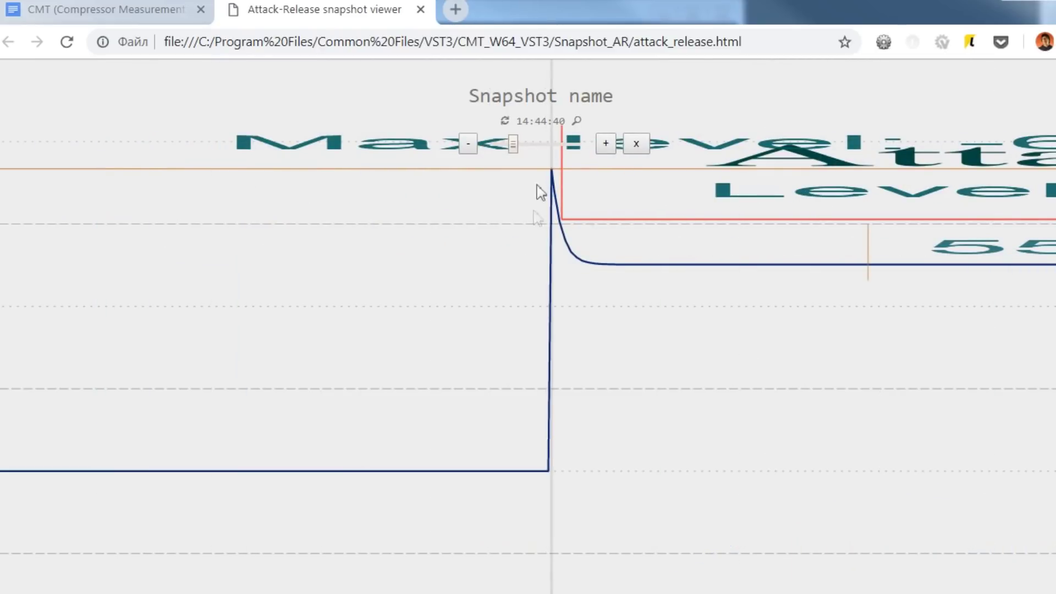
left_click(474, 146)
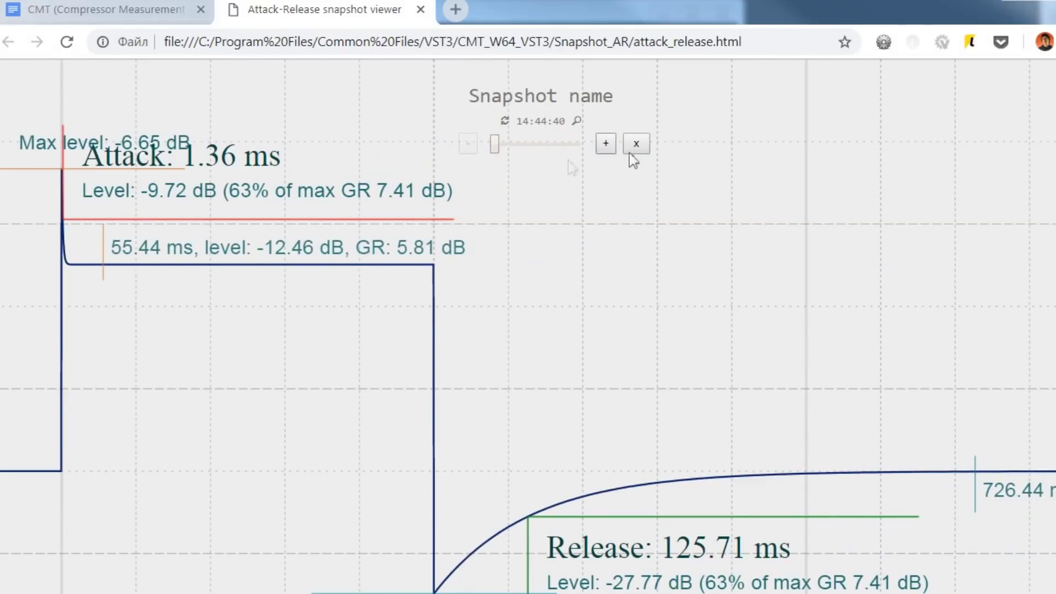
left_click(468, 146)
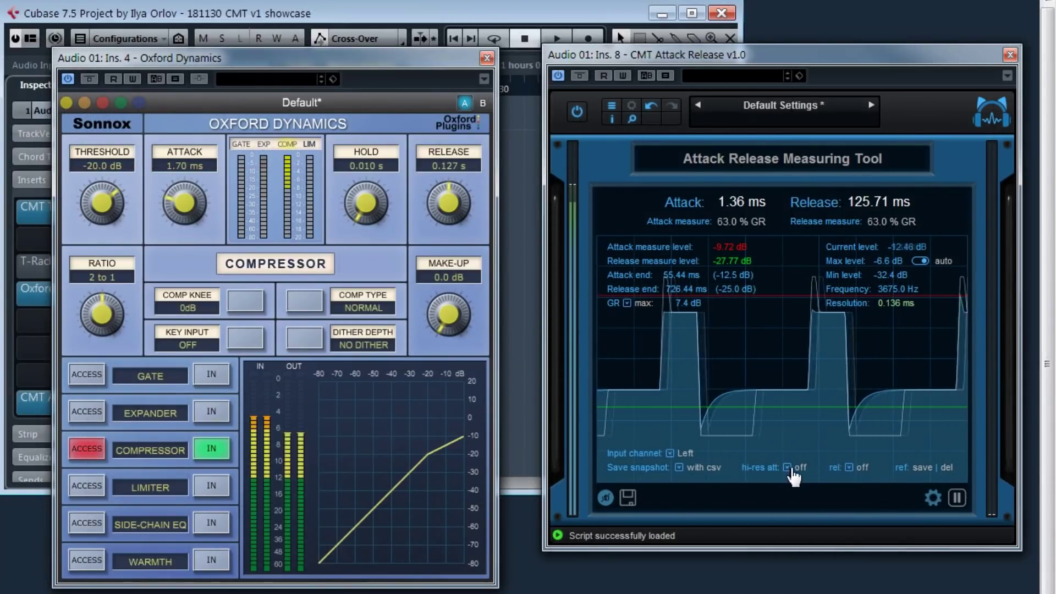
Set CMT Attack Release's hi-res attack to 15 ms and its snapshot saving to live mode
left_click(787, 467)
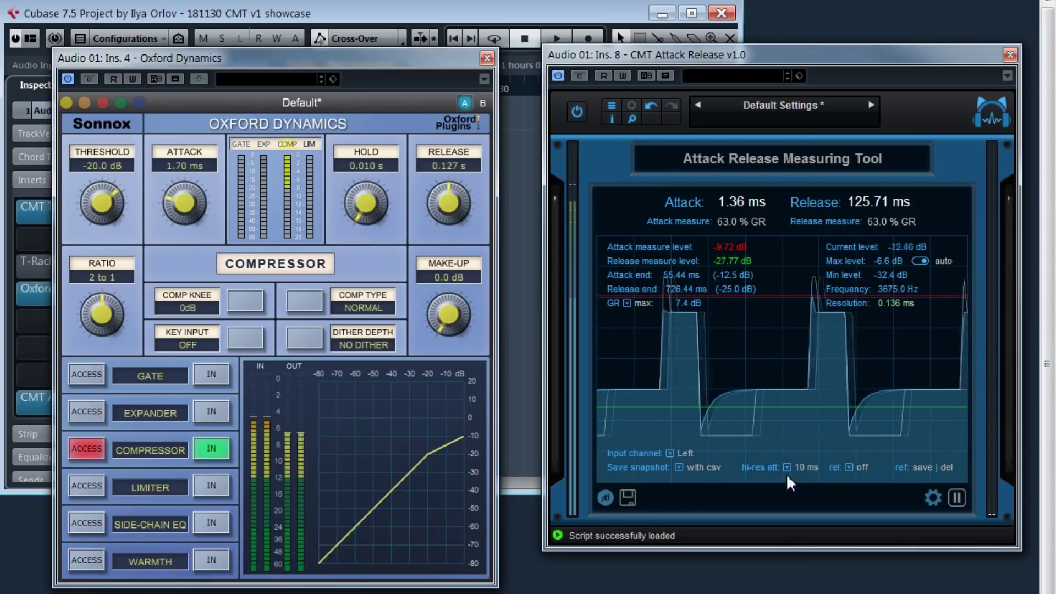
left_click(789, 471)
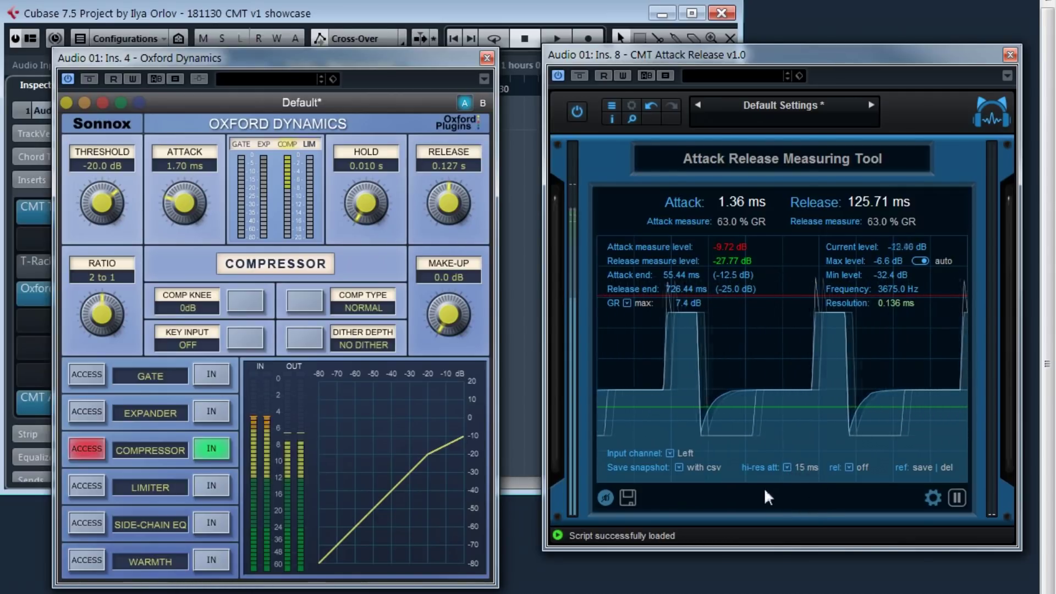
left_click(705, 467)
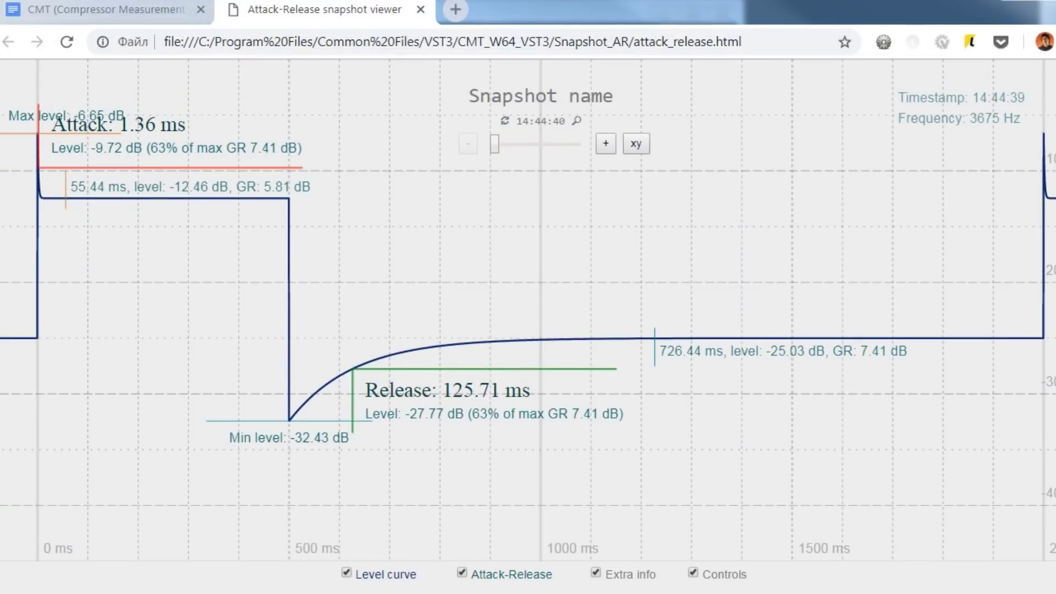
Turn on automatic refresh in the snapshot viewer and inspect the HR Attack and HR Release curves
left_click(527, 119)
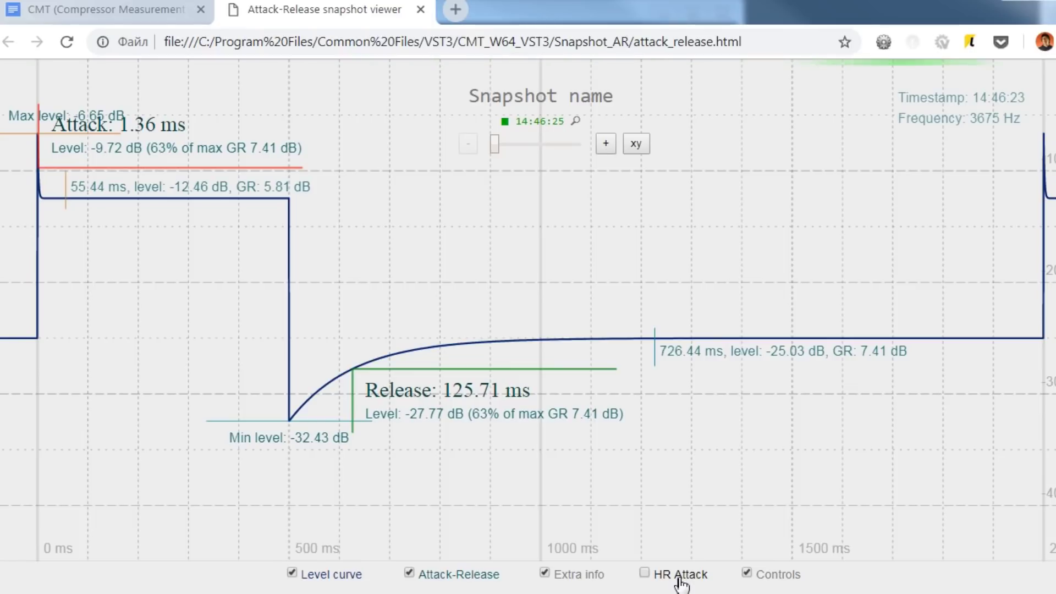
left_click(681, 577)
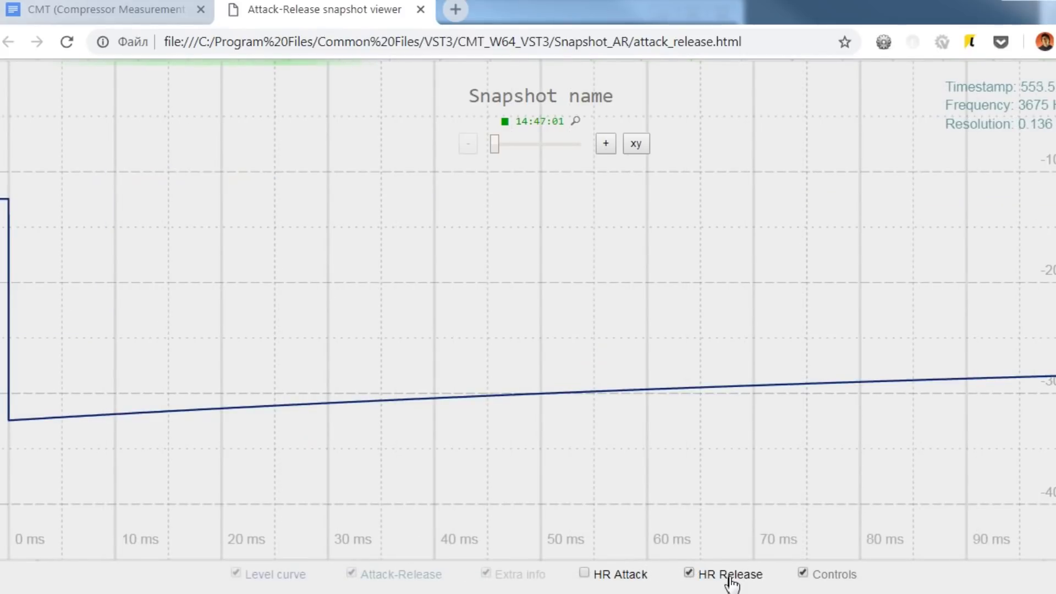
left_click(731, 577)
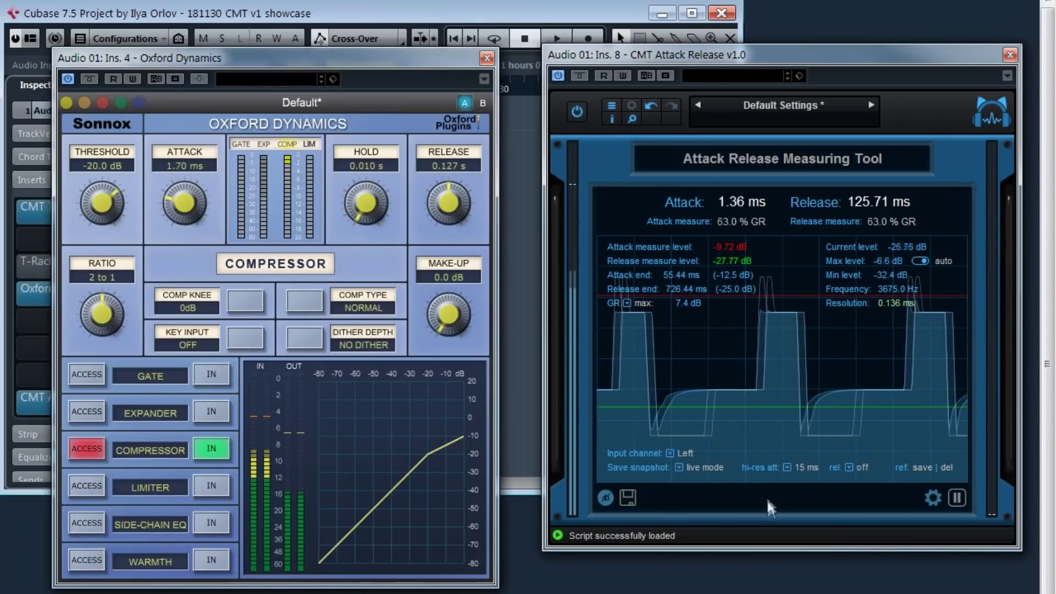
Set CMT Attack Release's snapshot saving to with csv and save a snapshot of the 15 ms hi-res attack
left_click(680, 468)
left_click(679, 468)
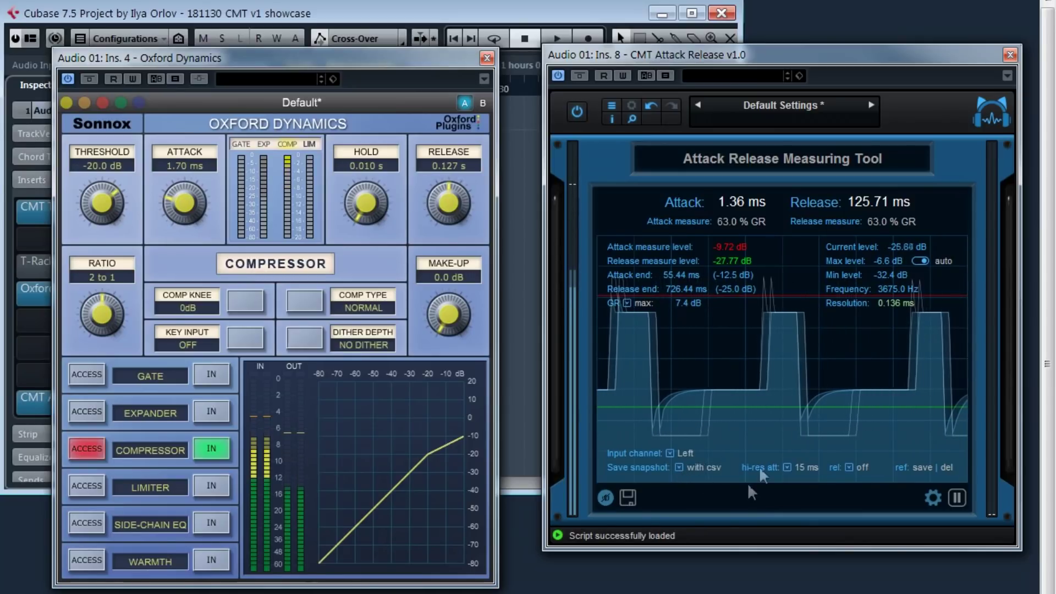
left_click(630, 497)
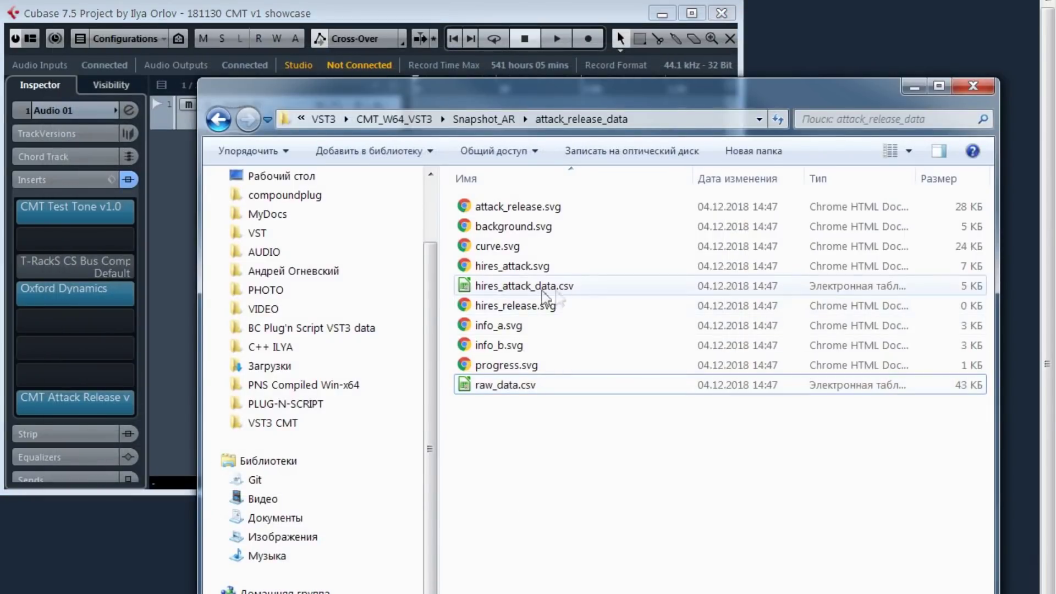
Open hires_attack_data.csv and examine its time and level values, the attack start row and the measured attack row
left_click(542, 290)
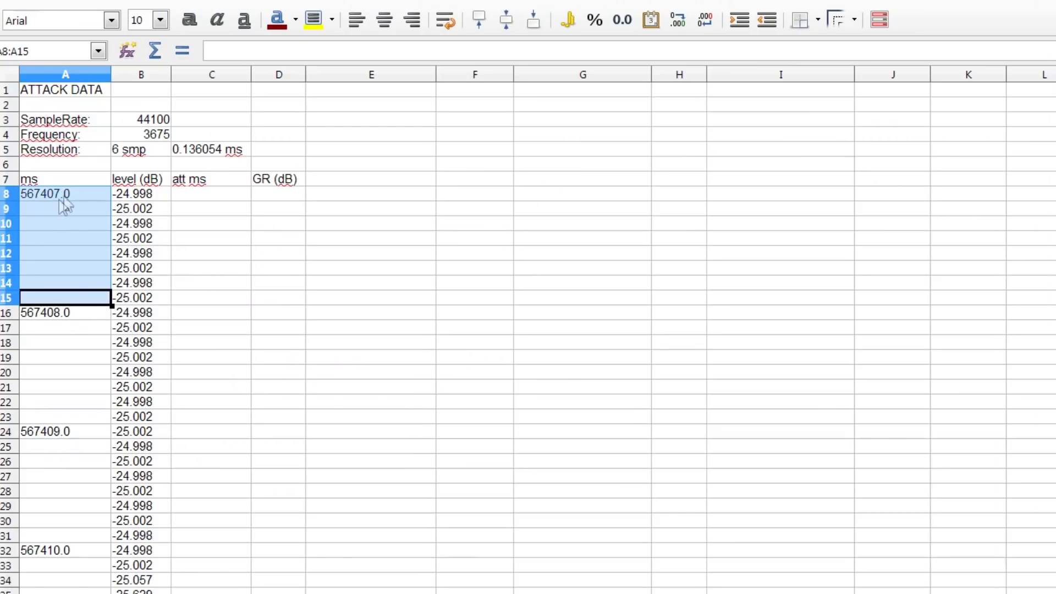
left_click_drag(149, 194, 138, 308)
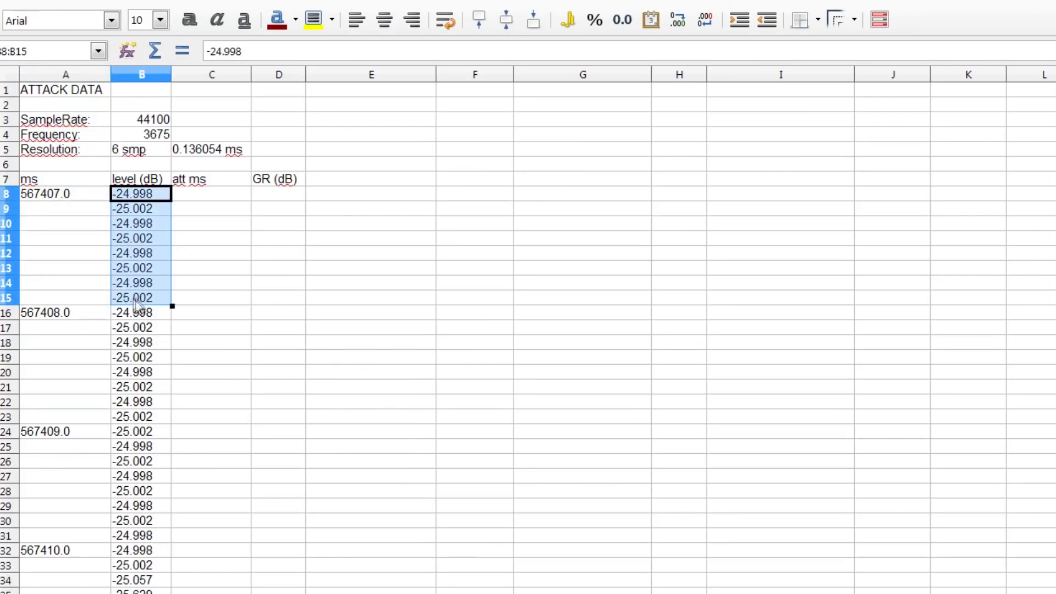
scroll(204, 383, "down", 5)
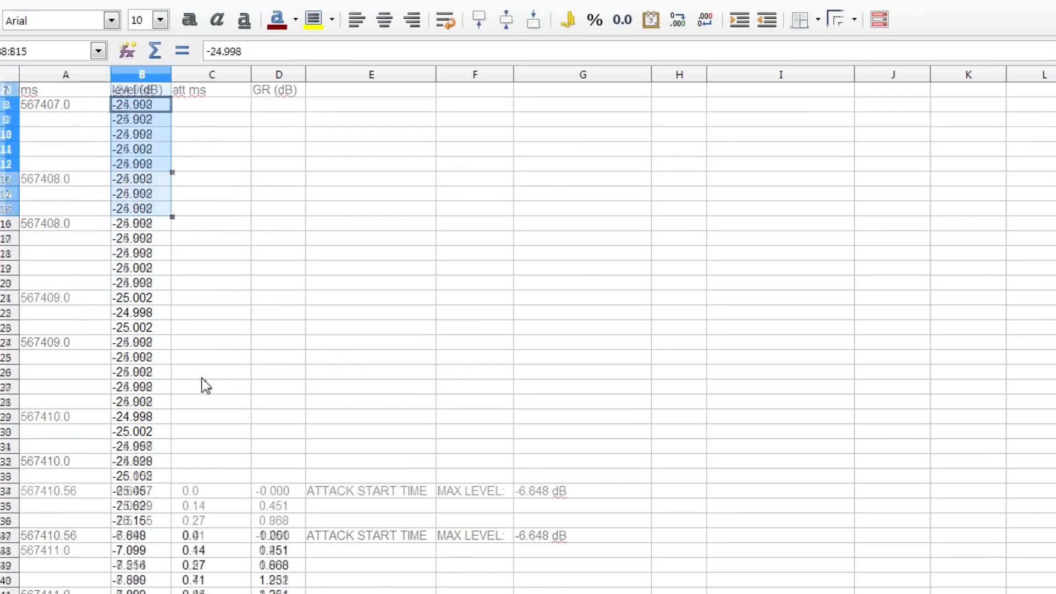
left_click(349, 403)
left_click(308, 566)
scroll(391, 564, "down", 9)
scroll(391, 564, "down", 20)
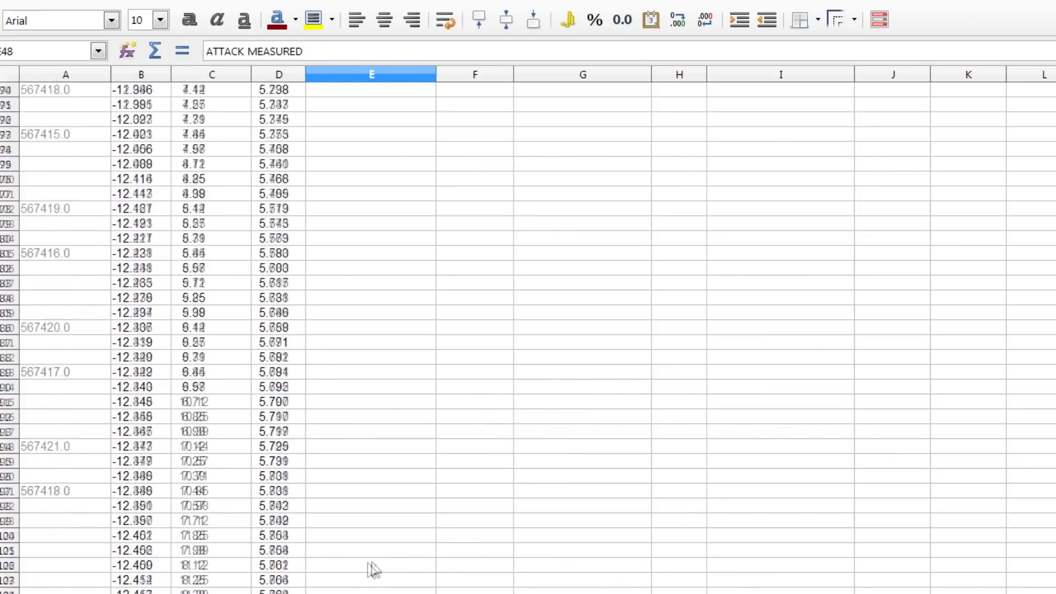
scroll(366, 568, "up", 6)
scroll(338, 346, "up", 20)
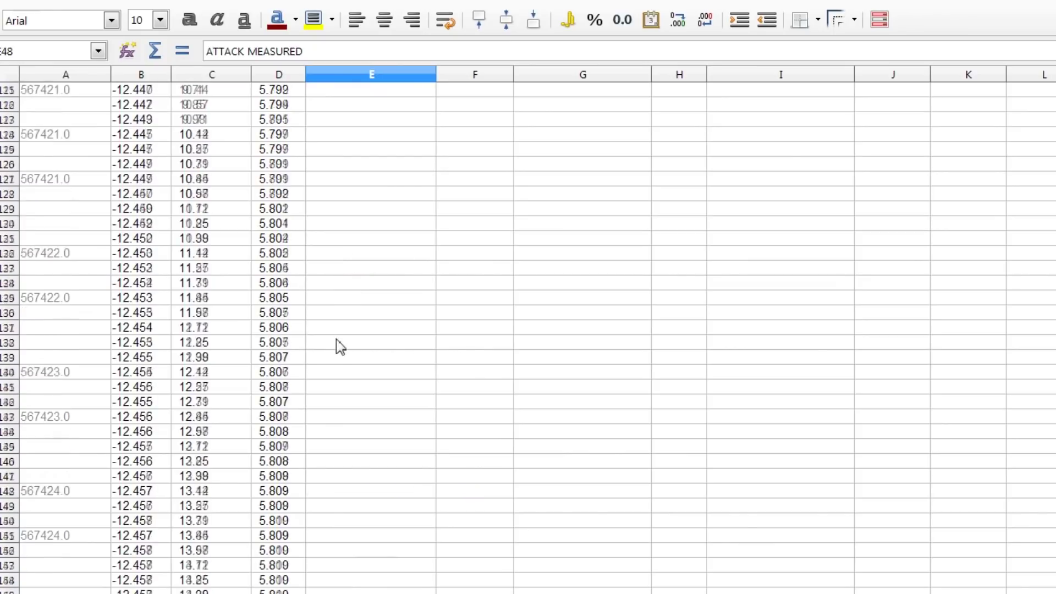
Copy the attack time and GR values in cells C37:D76 from the hi-res attack sheet
left_click(209, 352)
scroll(283, 388, "up", 3)
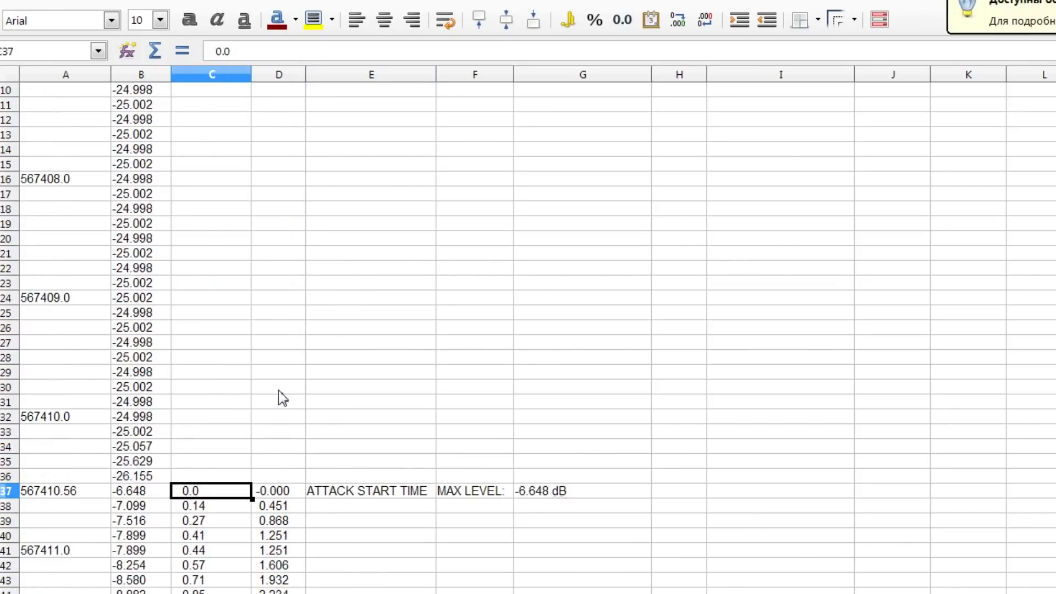
scroll(281, 396, "down", 5)
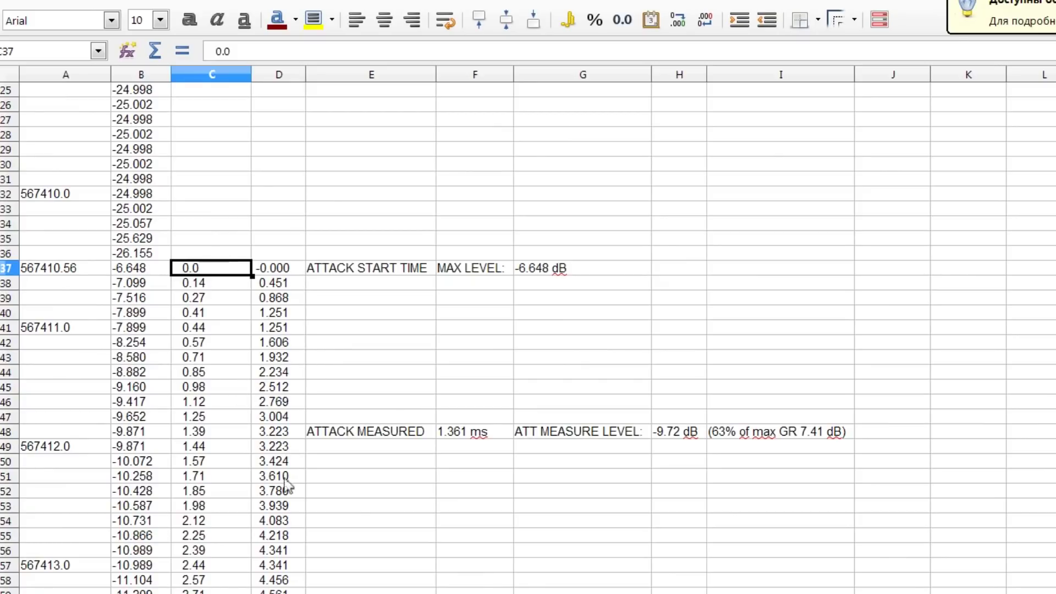
scroll(369, 576, "down", 2)
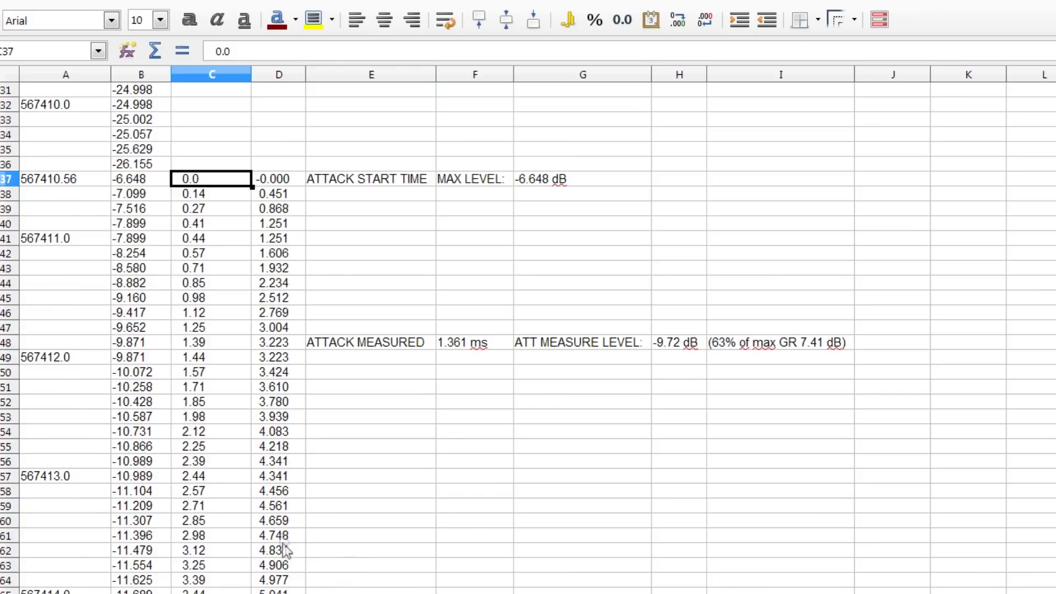
scroll(289, 574, "down", 4)
left_click(285, 584, "shift")
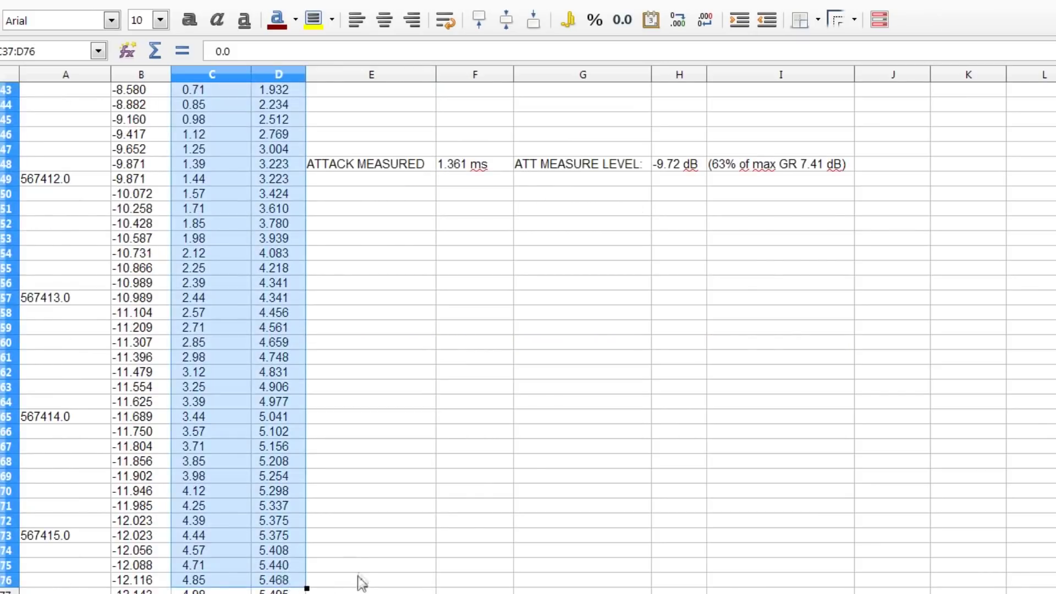
key("ctrl+c")
Switch to the browser and open the Online Polynomial Regression page on Xuru's Website
key("alt+Tab")
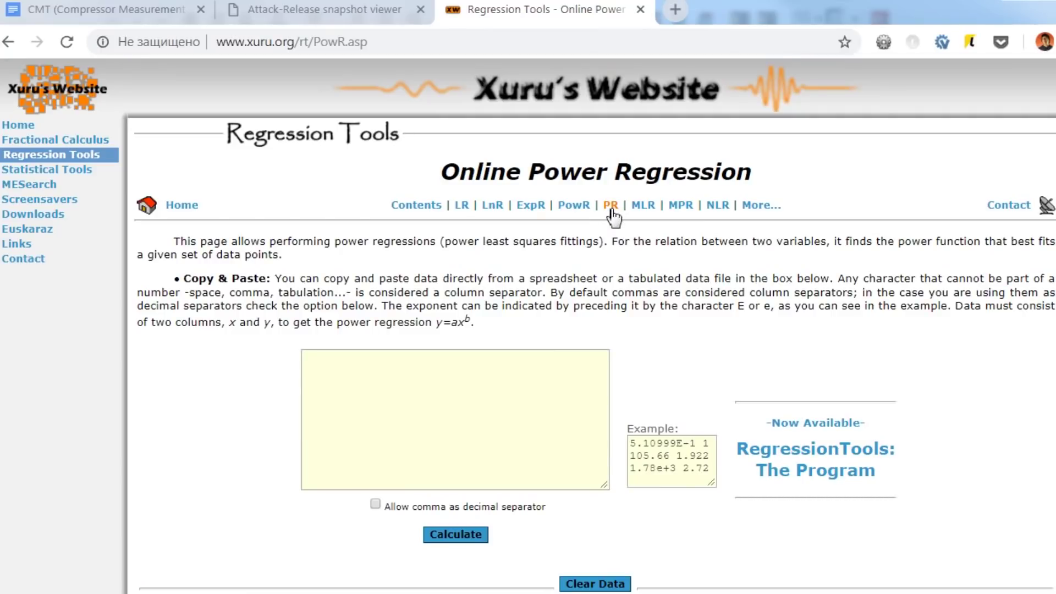
left_click(611, 207)
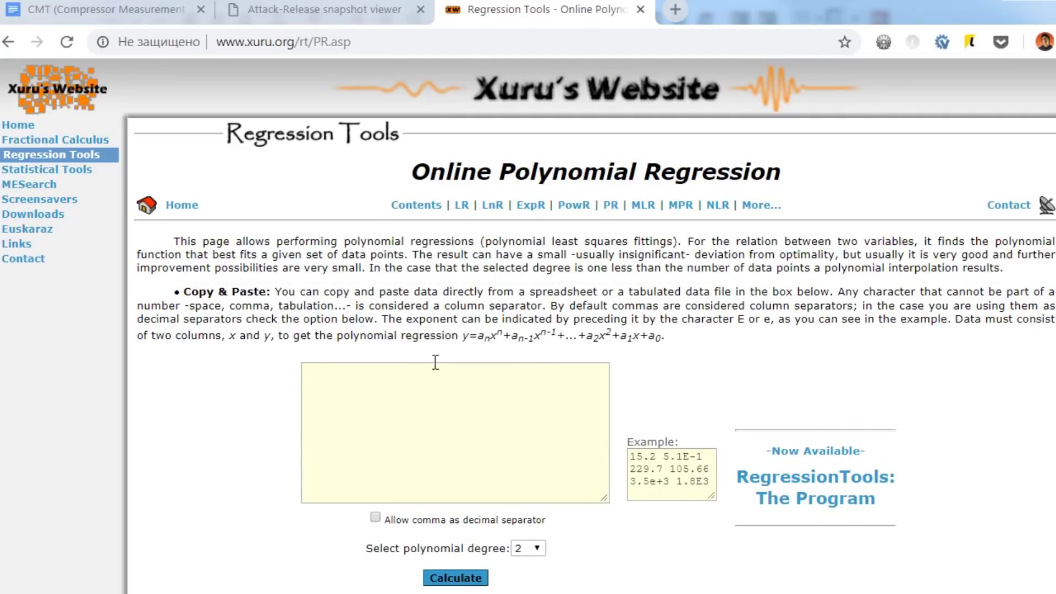
double_click(506, 175)
left_click(646, 174)
Paste the copied attack data, calculate the degree 2 polynomial regression and highlight the resulting equation
left_click(501, 410)
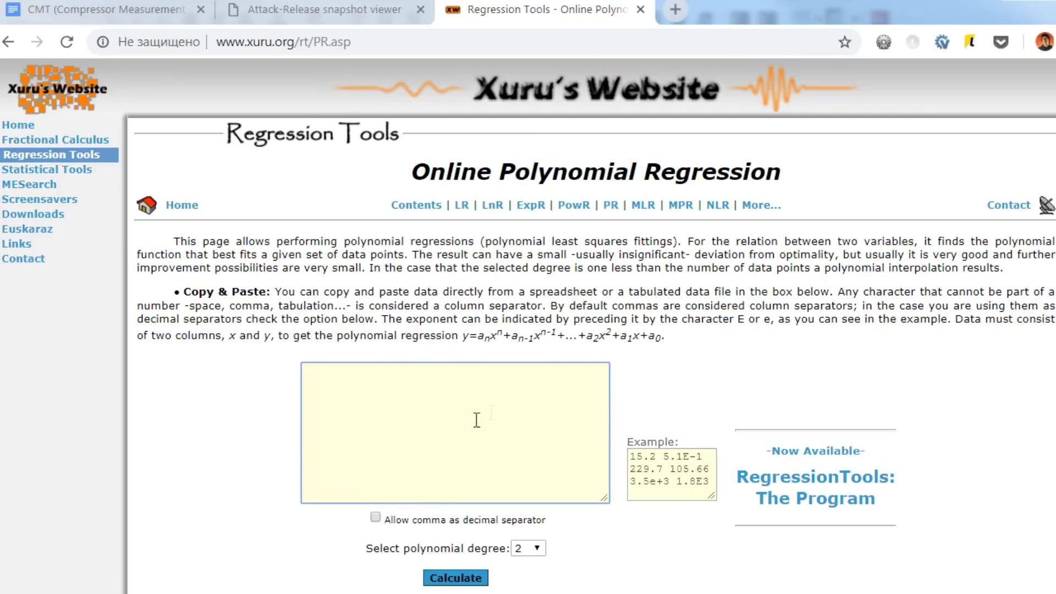
scroll(476, 419, "down", 2)
key("ctrl+v")
left_click(455, 443)
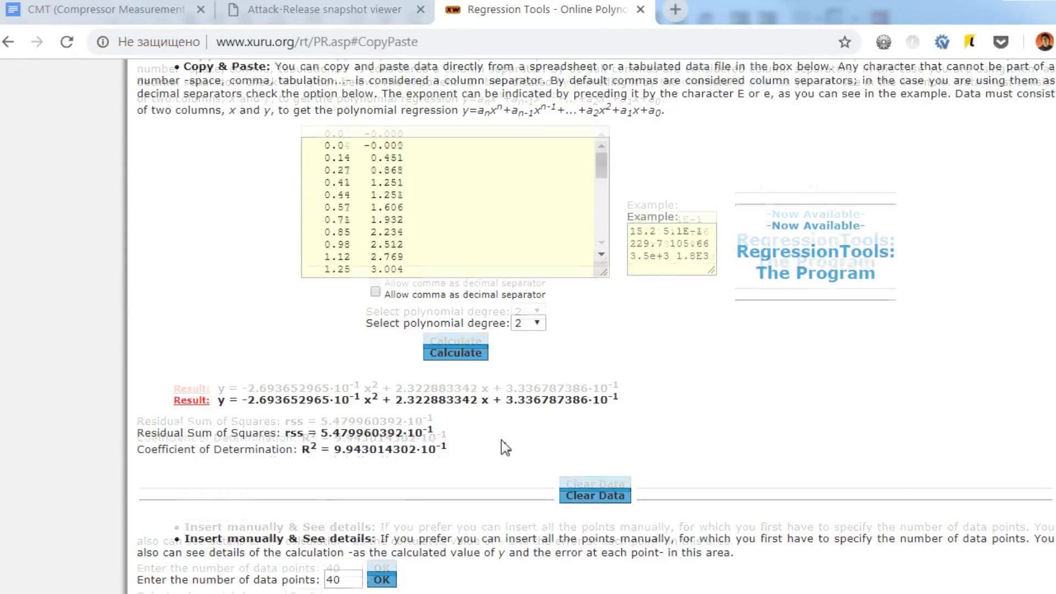
scroll(505, 447, "down", 3)
left_click_drag(224, 215, 641, 227)
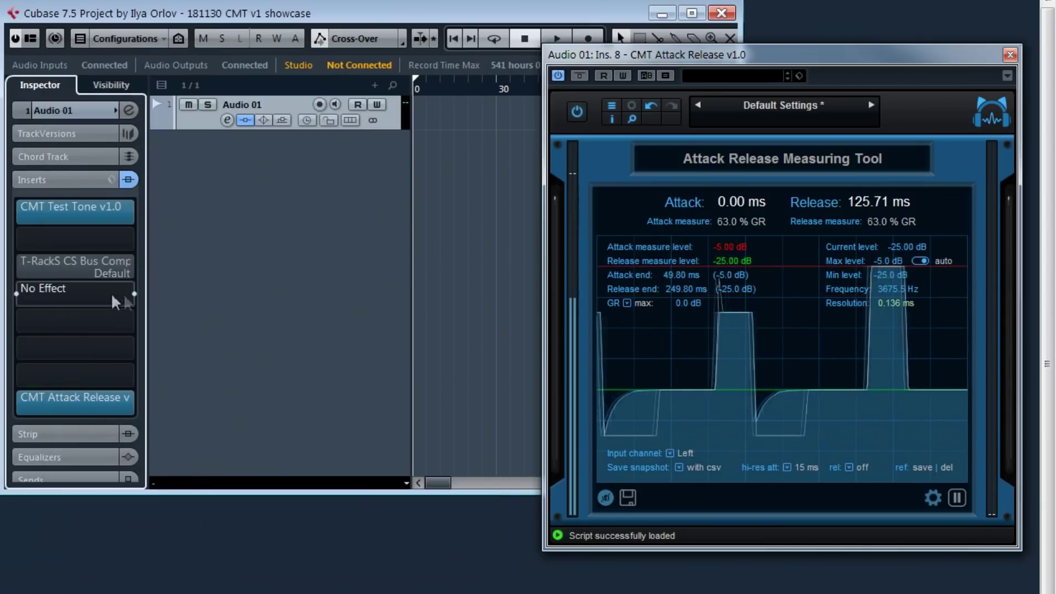
Load the CLA-76 Stereo compressor into the fourth insert slot of the Audio 01 track
left_click(112, 297)
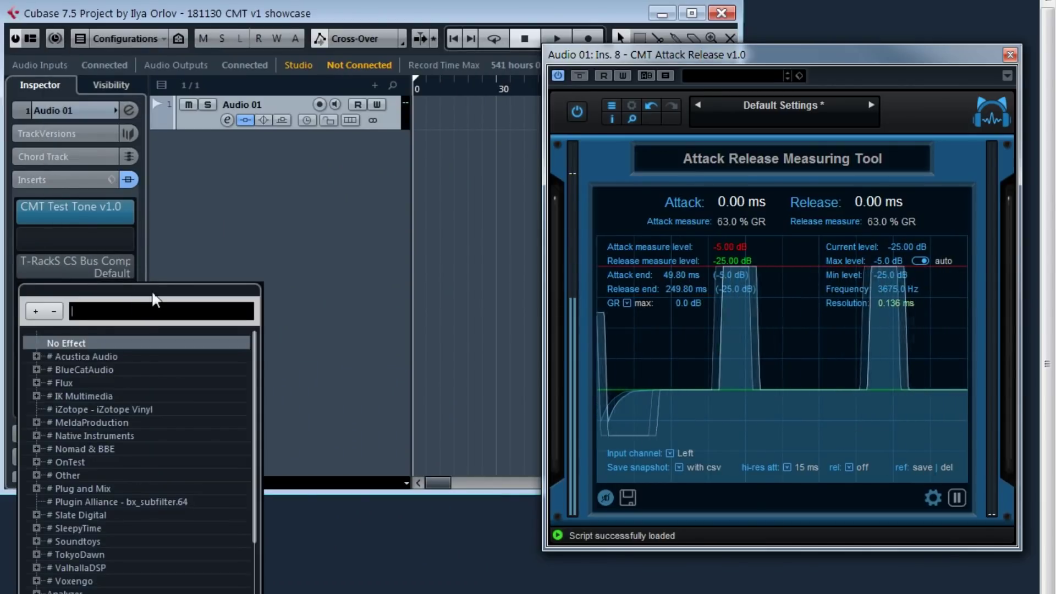
type("76")
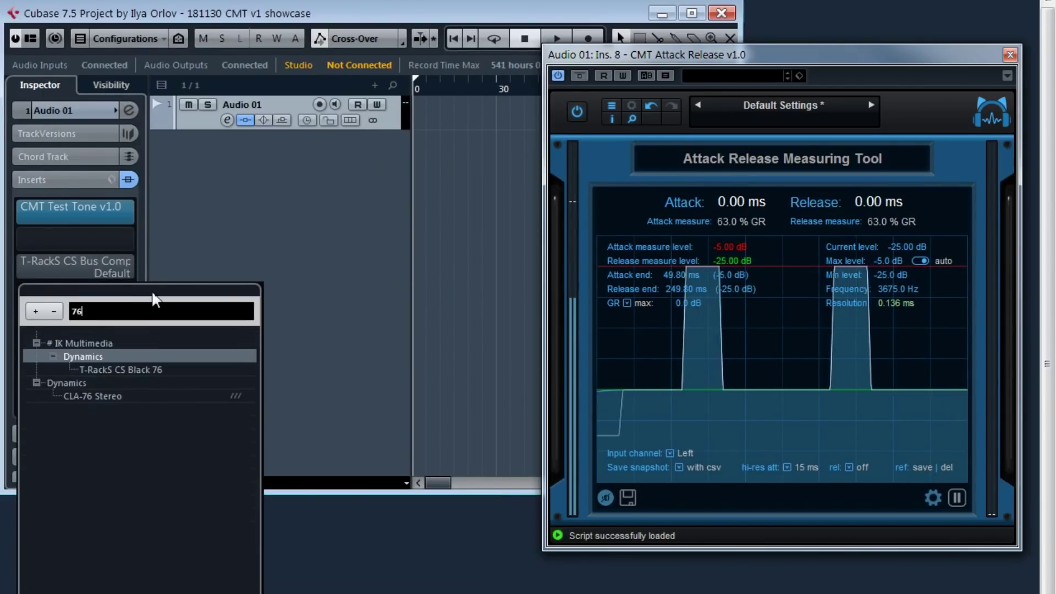
left_click(117, 397)
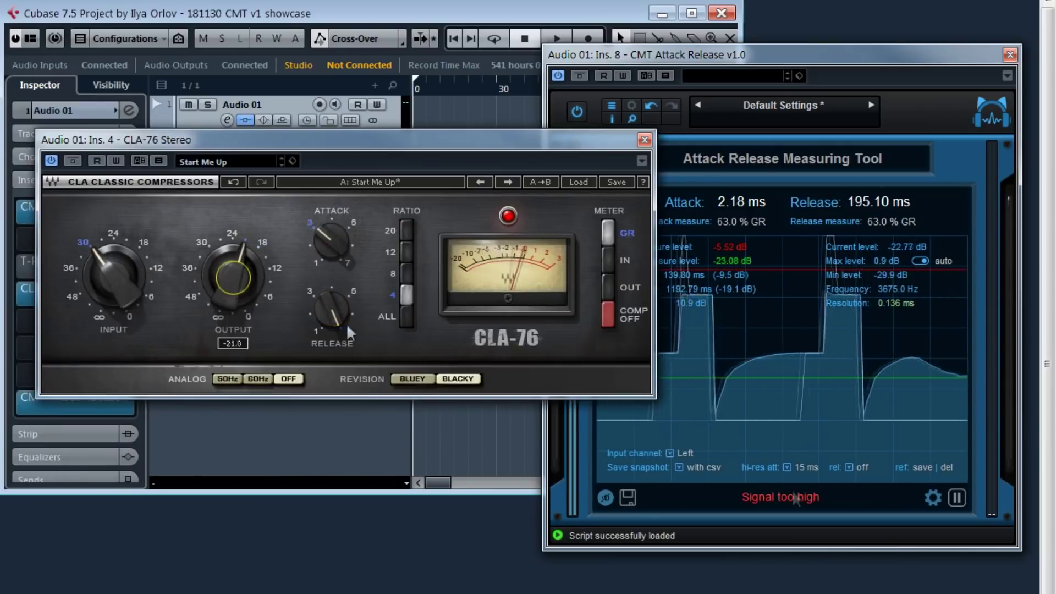
Lower the CLA-76 output level and save the current measurement as the reference in CMT Attack Release
left_click_drag(235, 281, 235, 308)
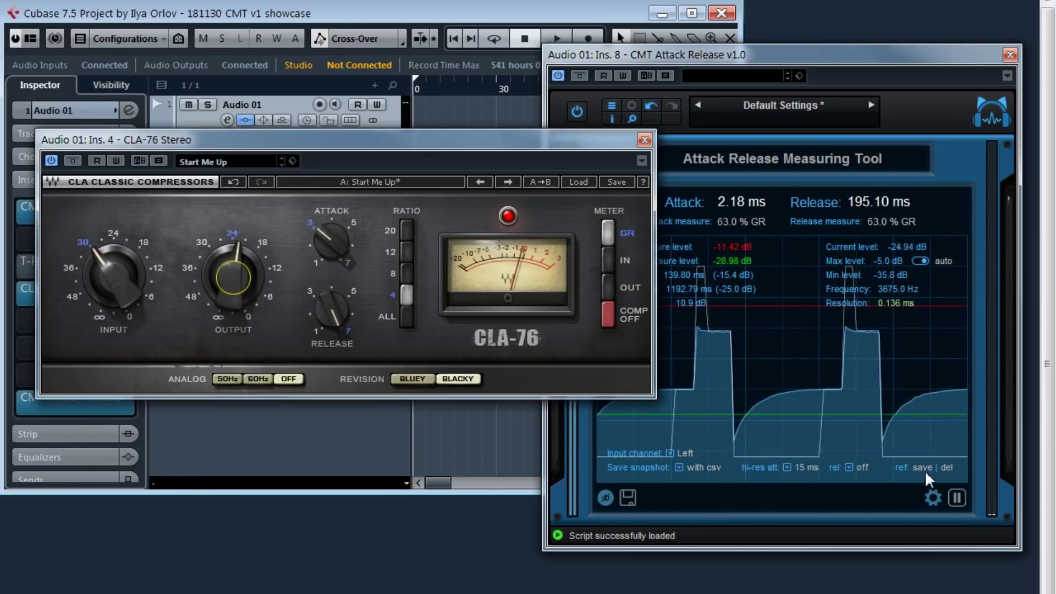
left_click(923, 467)
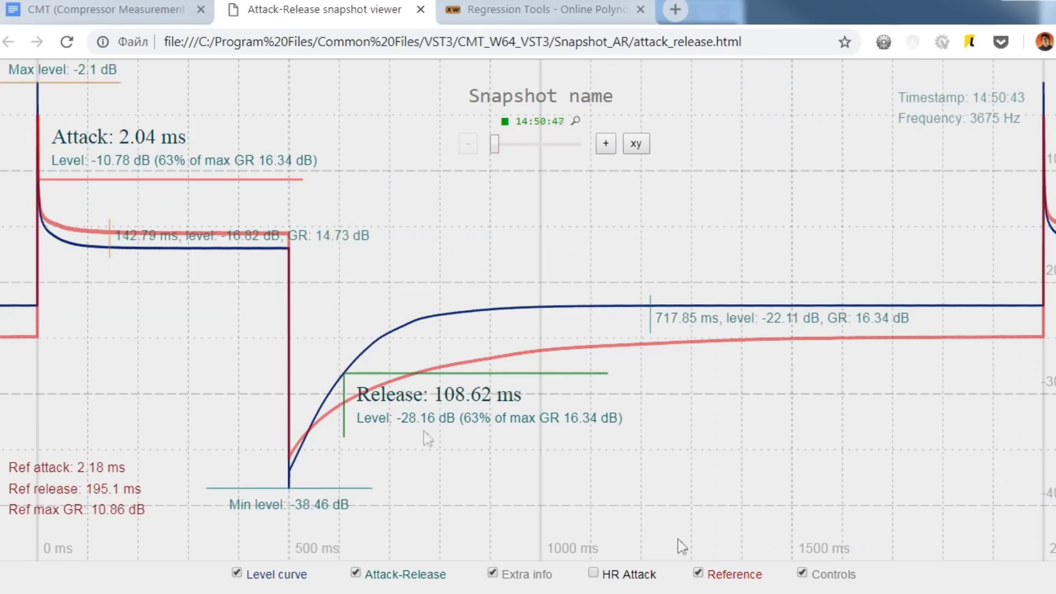
Hide the extra info and toggle the display of the reference curve in the Attack-Release snapshot viewer
left_click(537, 576)
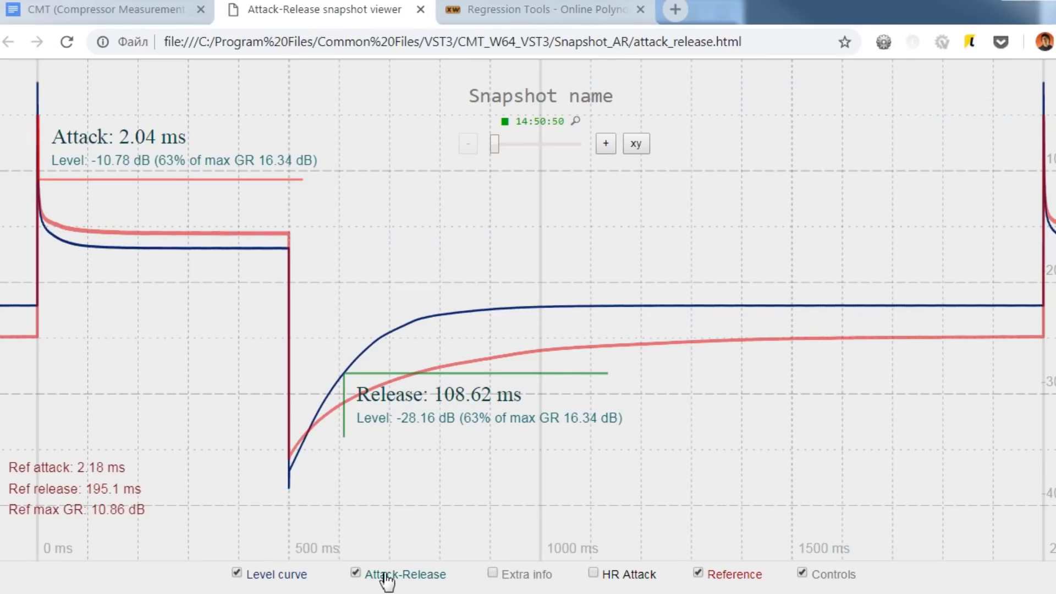
left_click(738, 578)
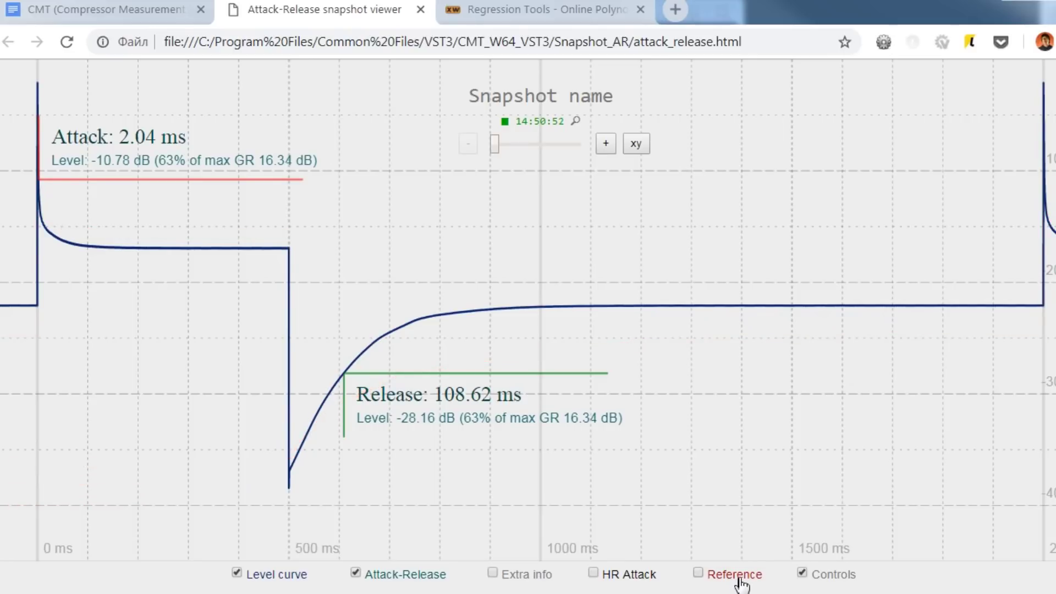
left_click(737, 577)
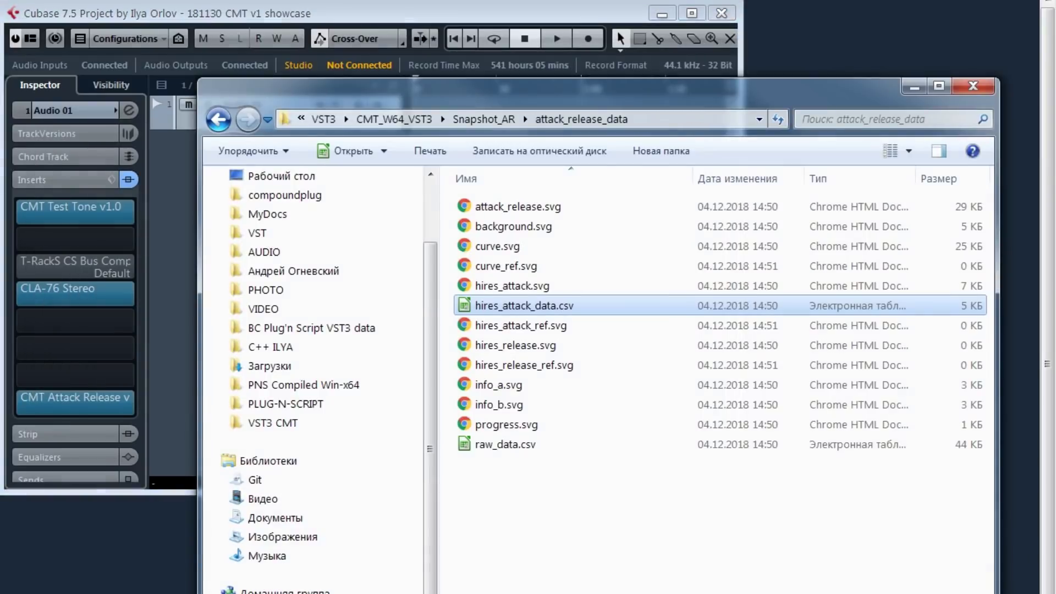
Go up to the CMT_W64_VST3 folder and make a copy of the Snapshot_AR folder there
left_click(484, 119)
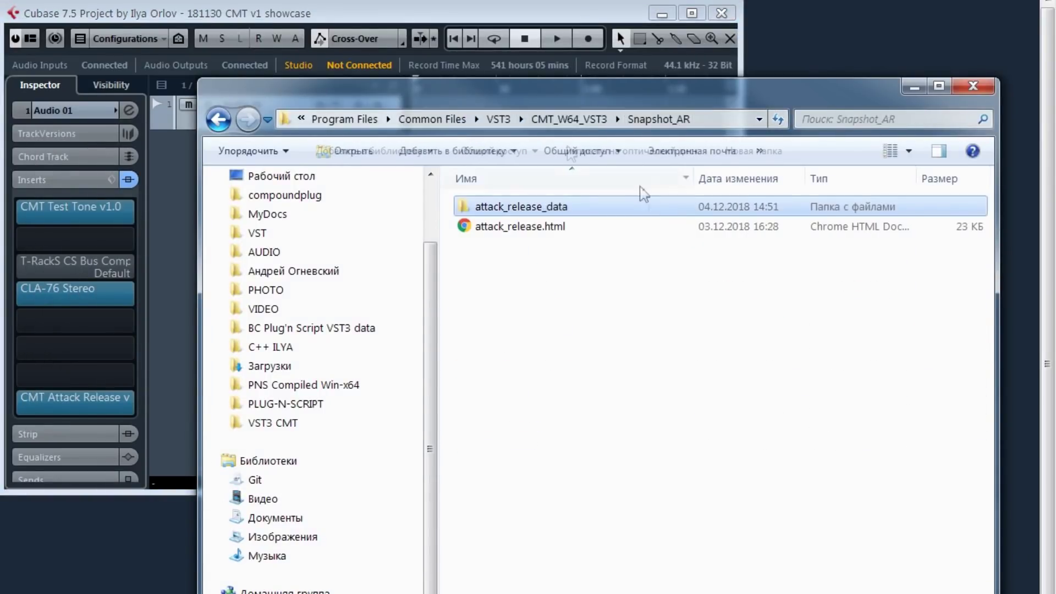
left_click(568, 119)
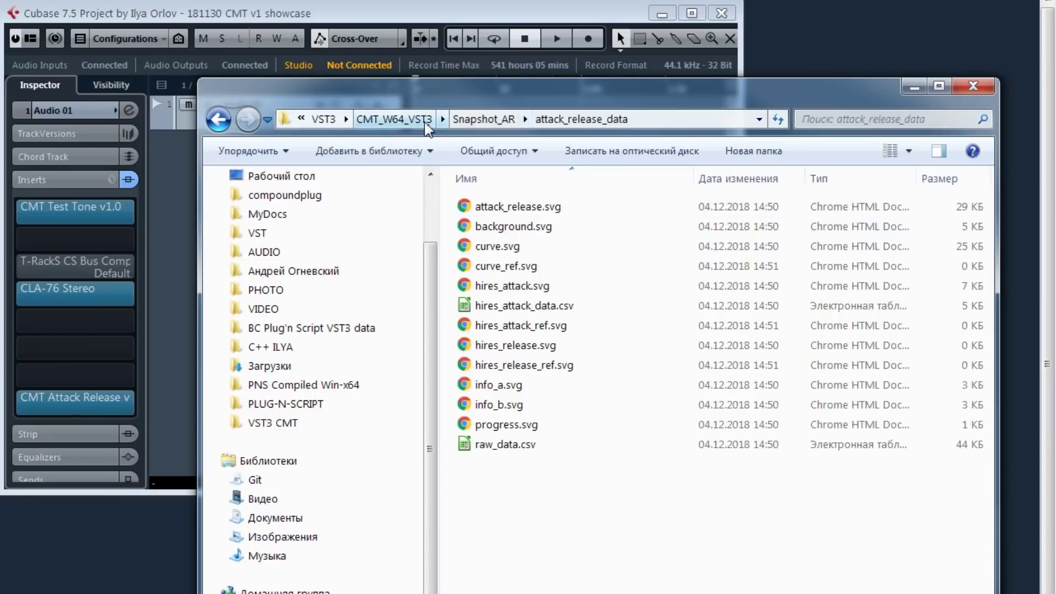
left_click(394, 118)
left_click_drag(522, 271, 521, 412)
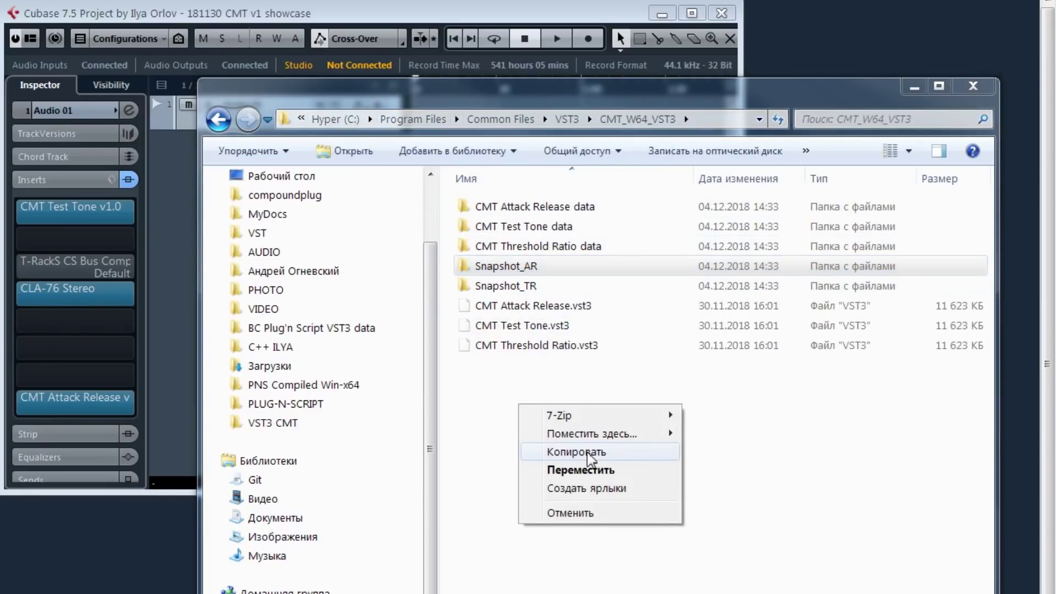
left_click(570, 452)
Rename the copied snapshot folder as "Waves 1176 blue stripe" and open its attack_release.html file
left_click(561, 291)
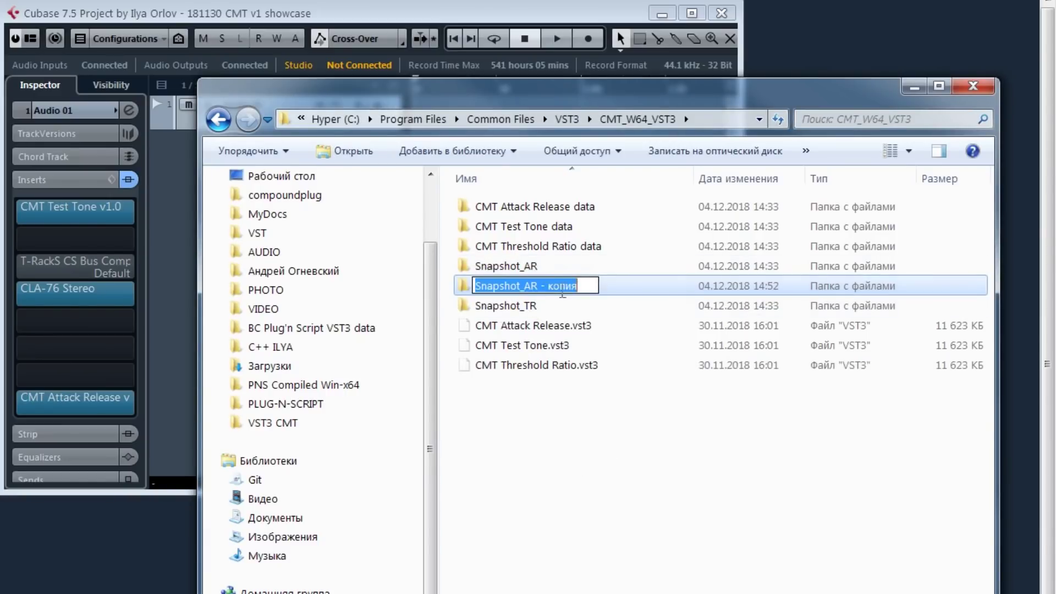
type("Waves 1176 blue stripe")
key("Return")
double_click(567, 305)
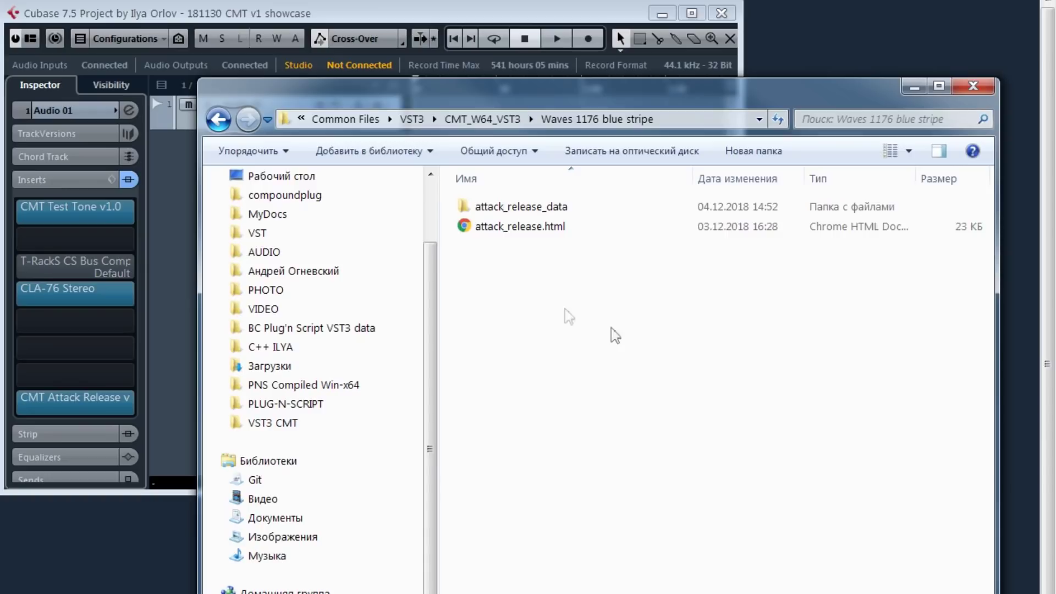
double_click(538, 233)
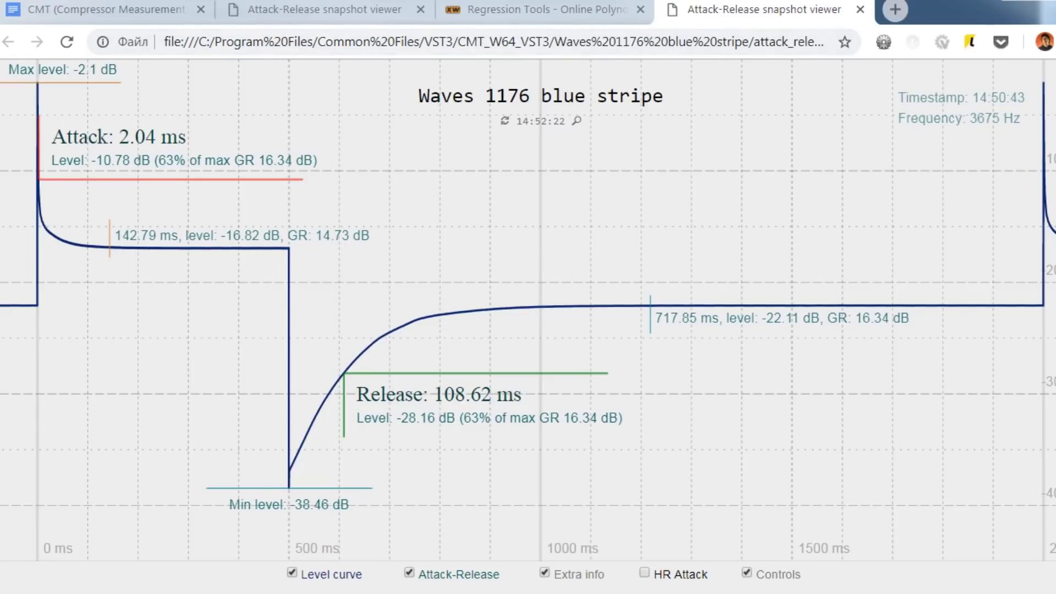
Open attack_release.html in Sublime Text, set snapshot_name to "1176 4:1", and reload the saved page in the browser
key("alt+Tab")
right_click(533, 231)
left_click(642, 258)
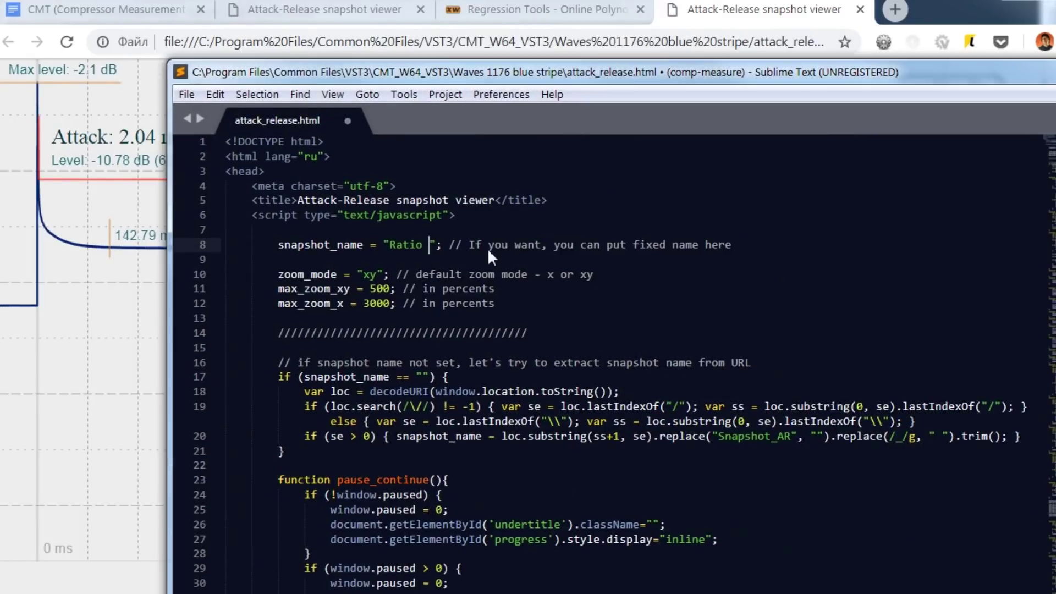
key("BackSpace")
key("BackSpace")
key("BackSpace")
key("BackSpace")
key("BackSpace")
key("BackSpace")
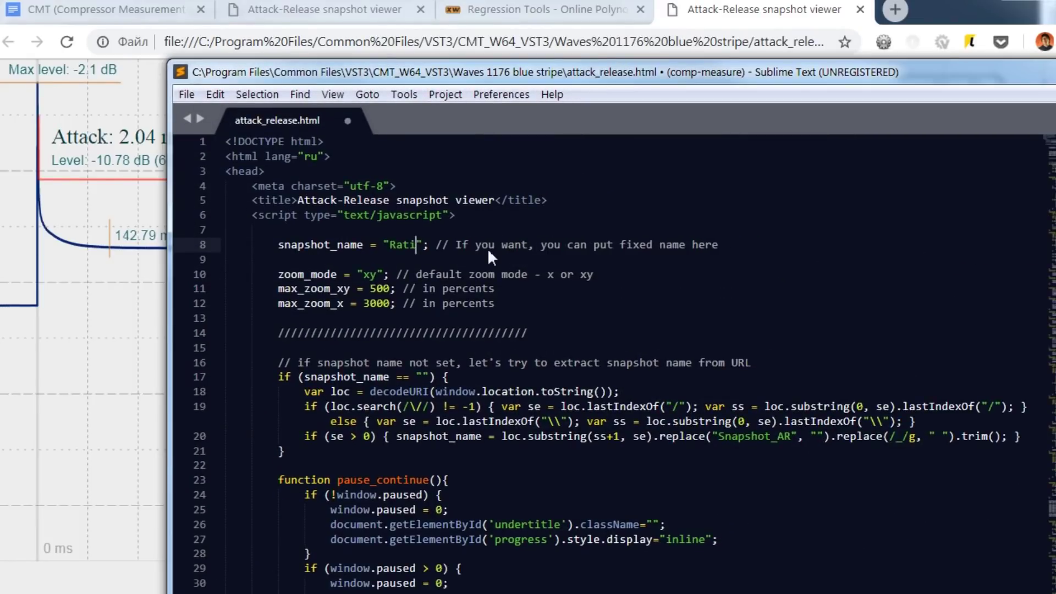
type("1176 4:1")
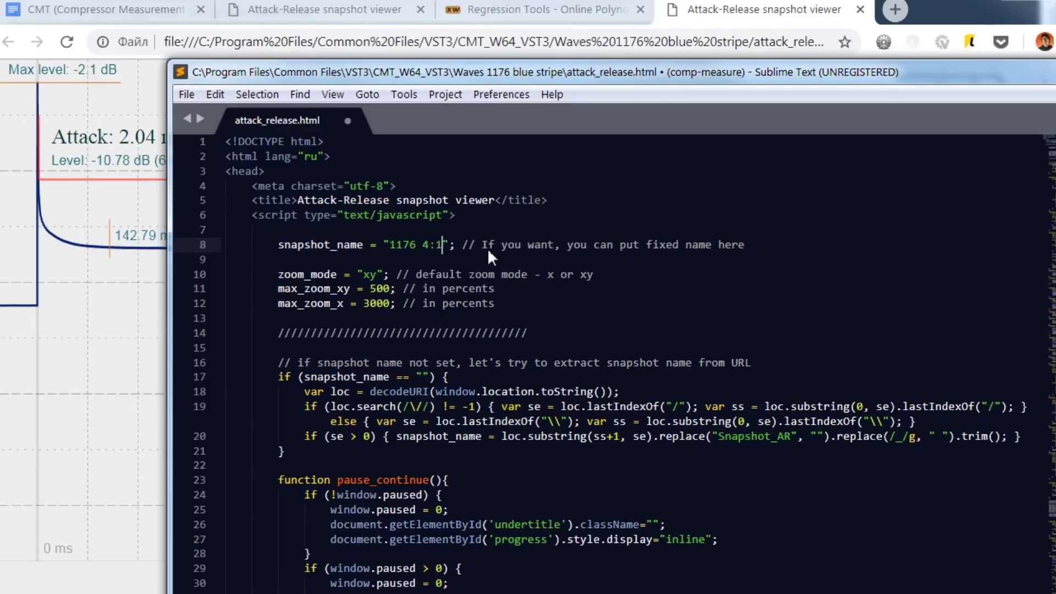
key("ctrl+s")
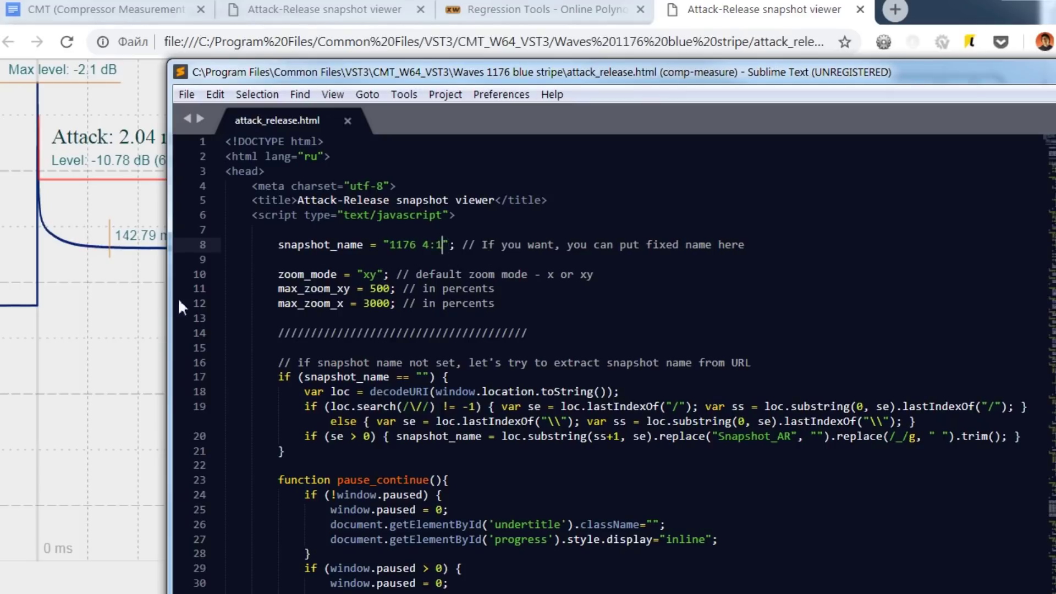
left_click(126, 324)
key("F5")
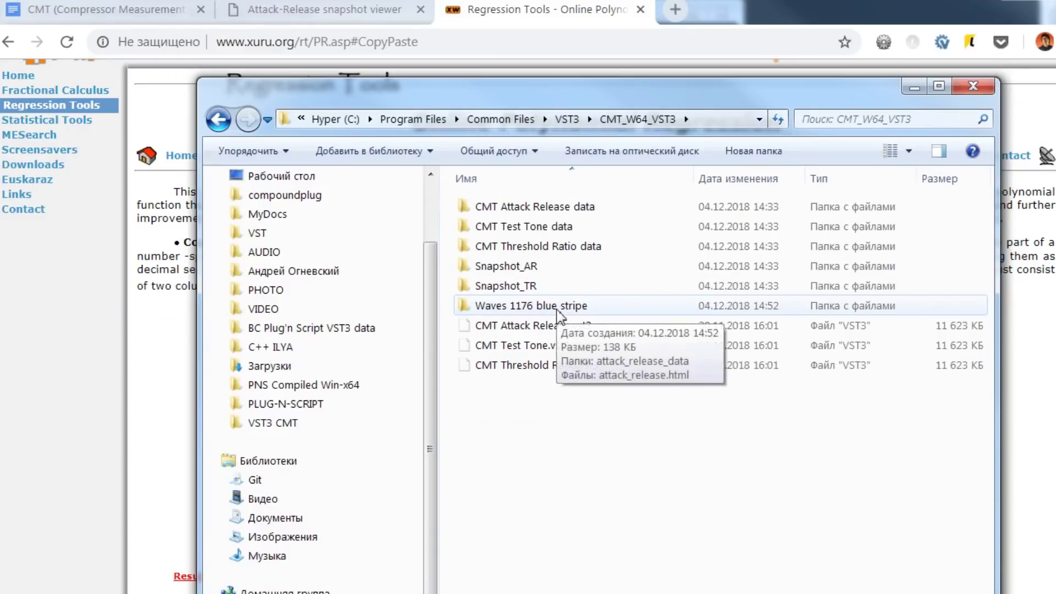
Open attack_release.svg from the attack_release_data folder inside "Waves 1176 blue stripe" in the browser
double_click(556, 307)
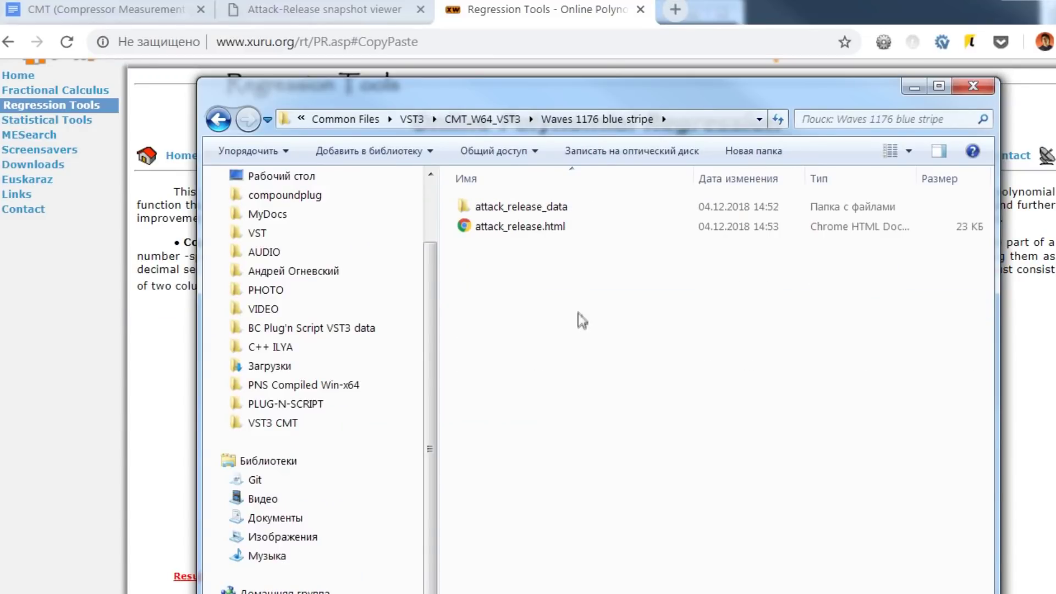
double_click(516, 207)
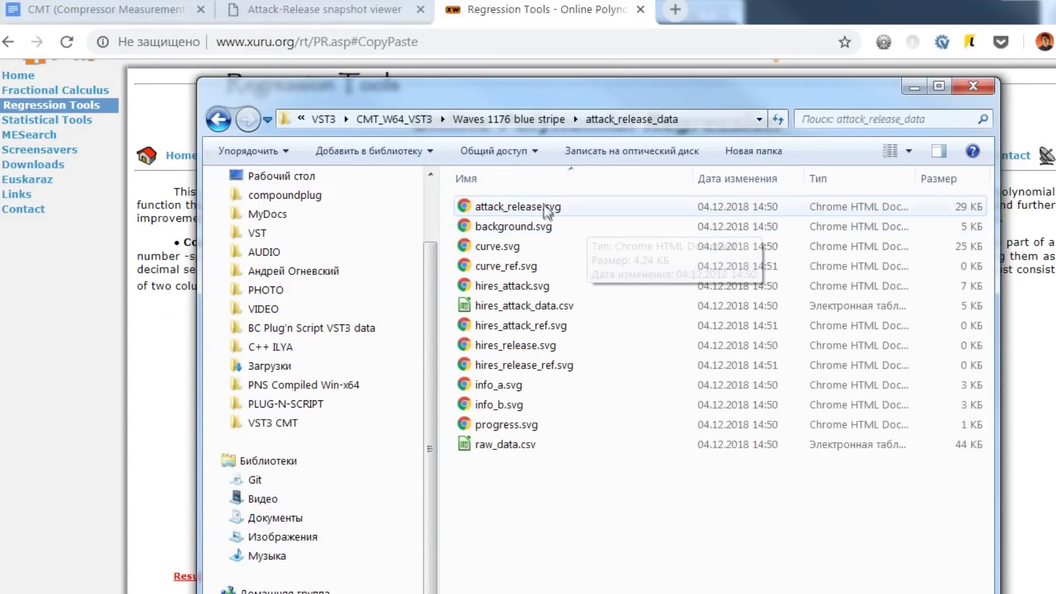
double_click(546, 207)
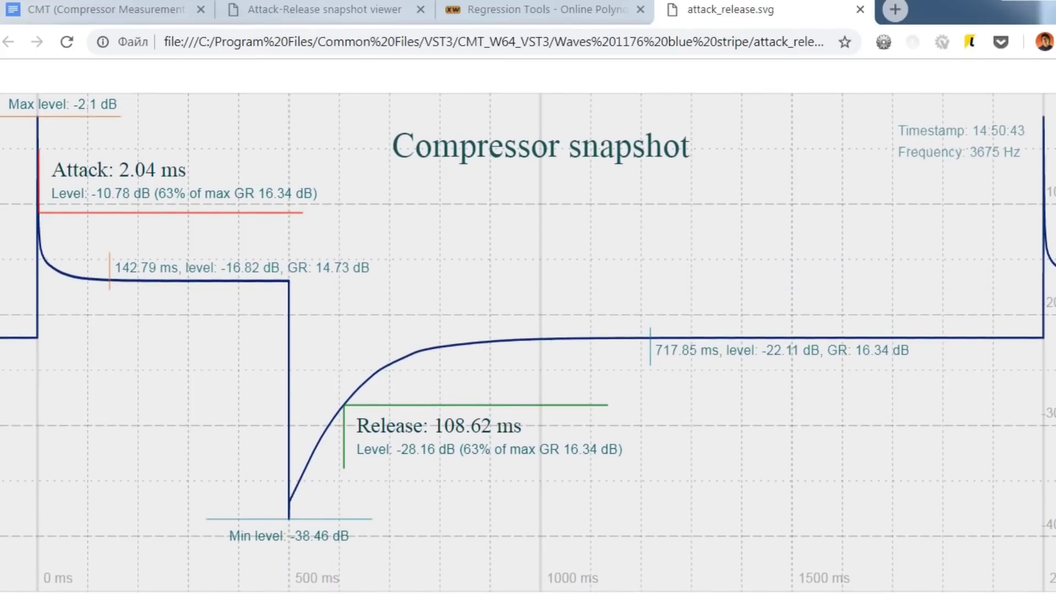
Open attack_release.svg in Sublime Text and replace its title text with "Waves 1176 blue stripe"
key("alt+Tab")
right_click(530, 208)
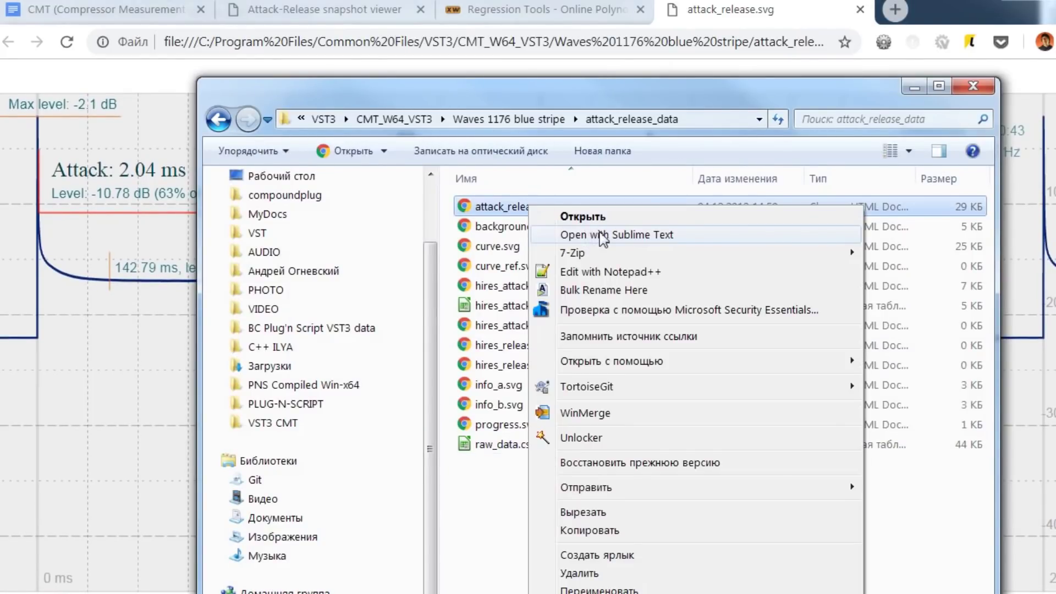
left_click(604, 235)
scroll(530, 348, "down", 5)
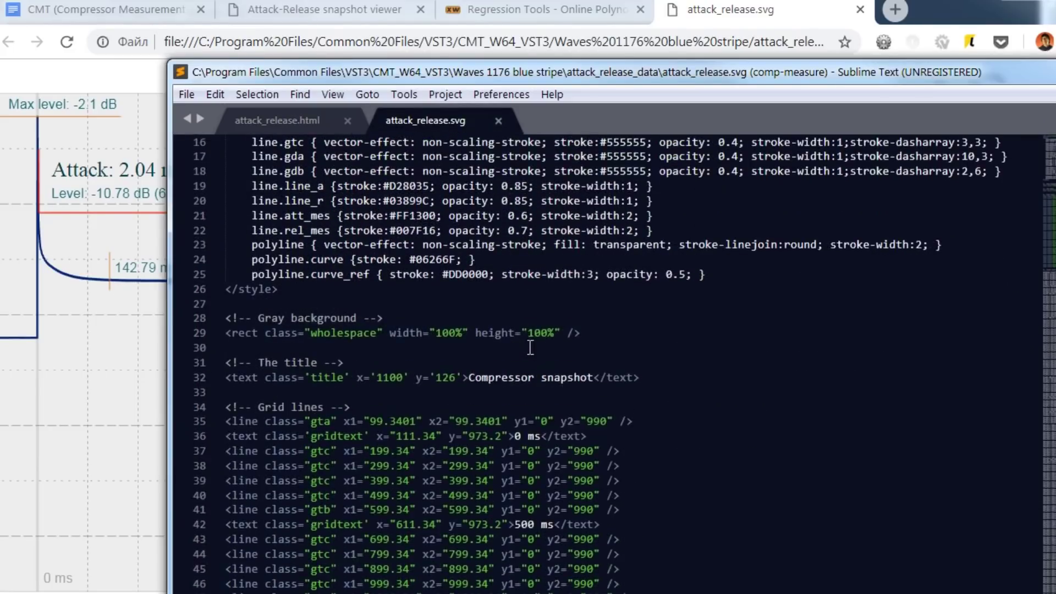
left_click_drag(468, 377, 581, 378)
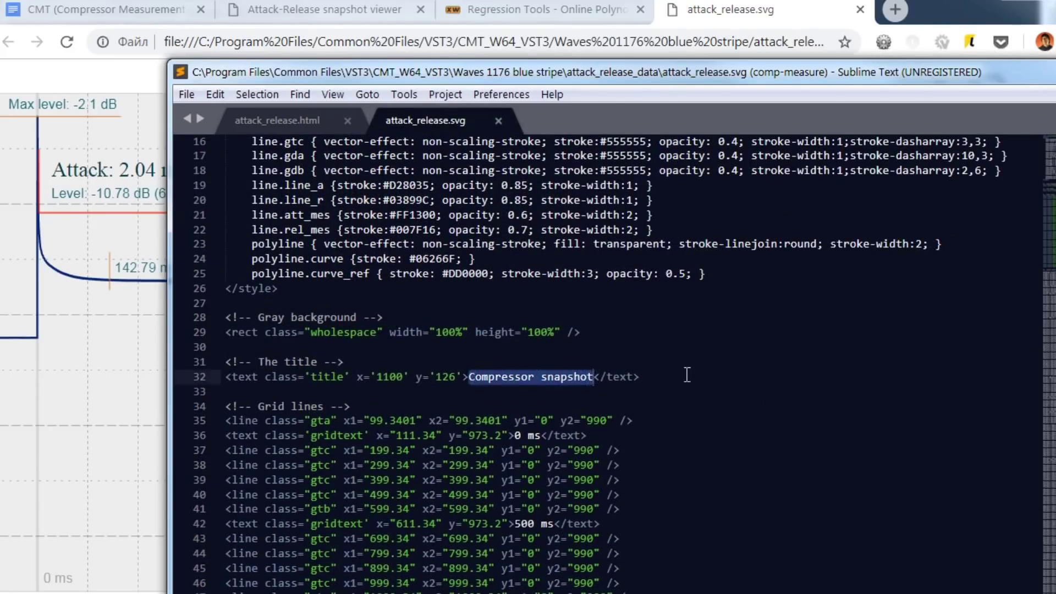
type("Waves 1176 blu ")
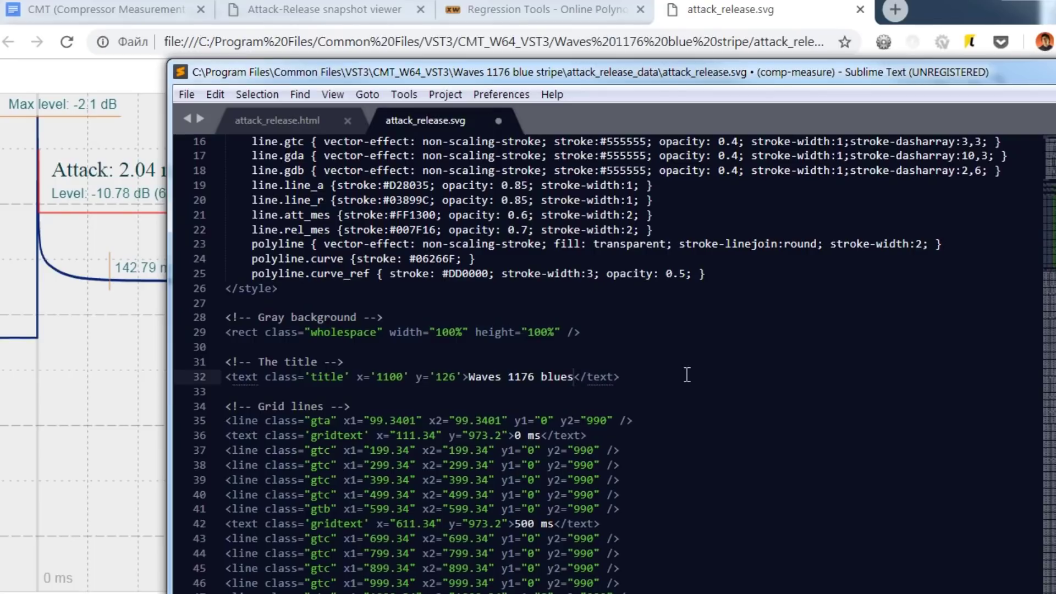
type(" stripe")
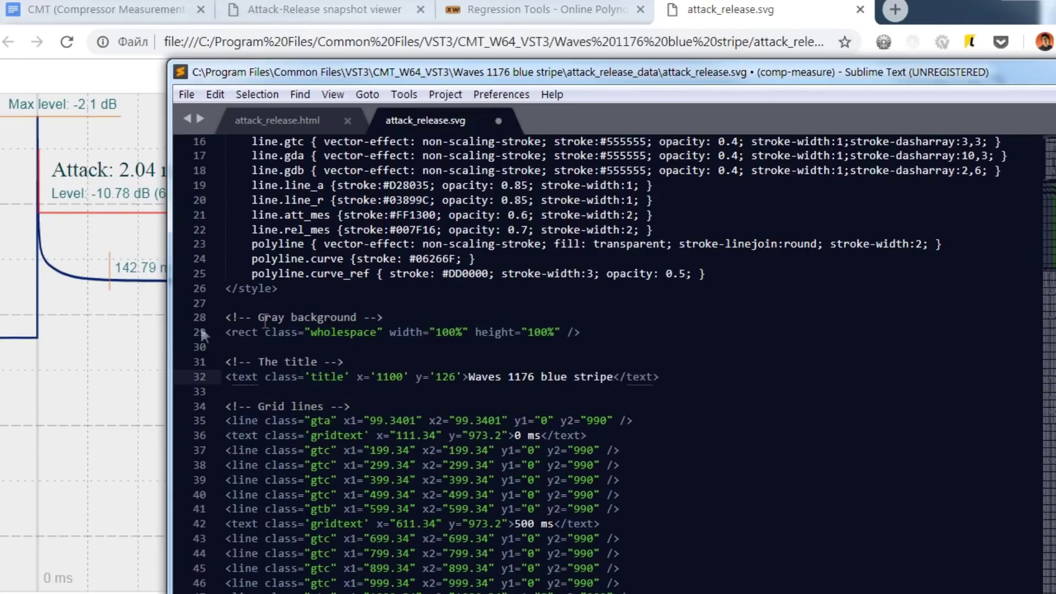
Delete the "Min level & release end" and "Max level & attack end" sections from attack_release.svg
left_click(118, 354)
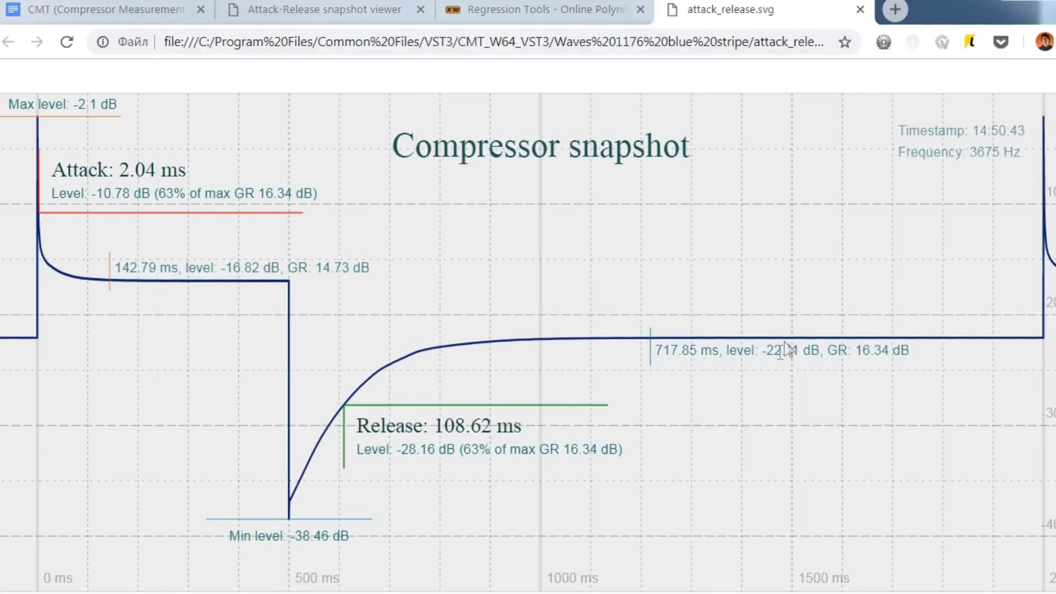
key("alt+Tab")
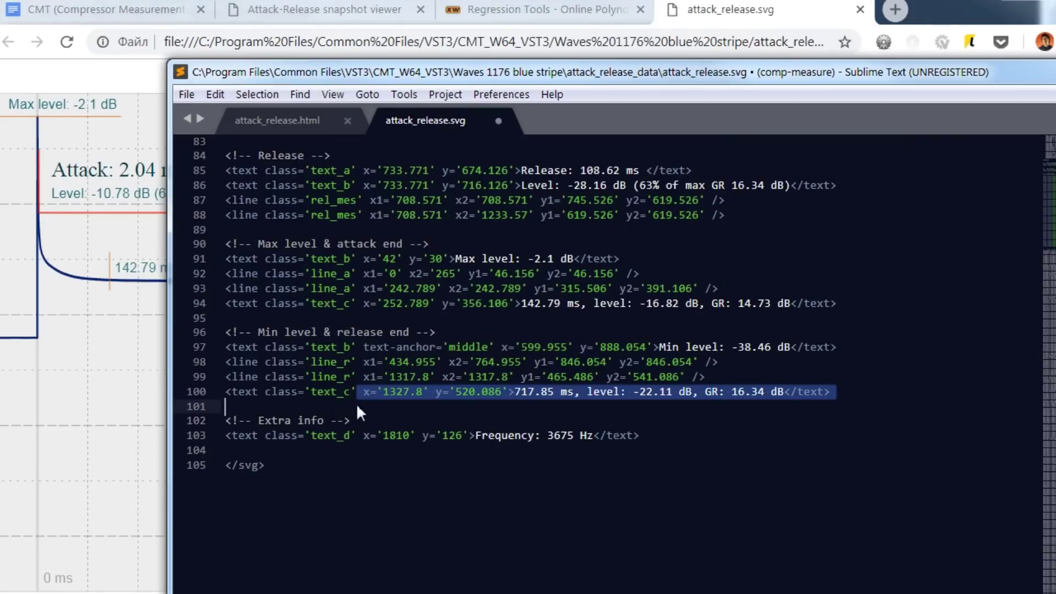
left_click_drag(848, 393, 224, 332)
key("BackSpace")
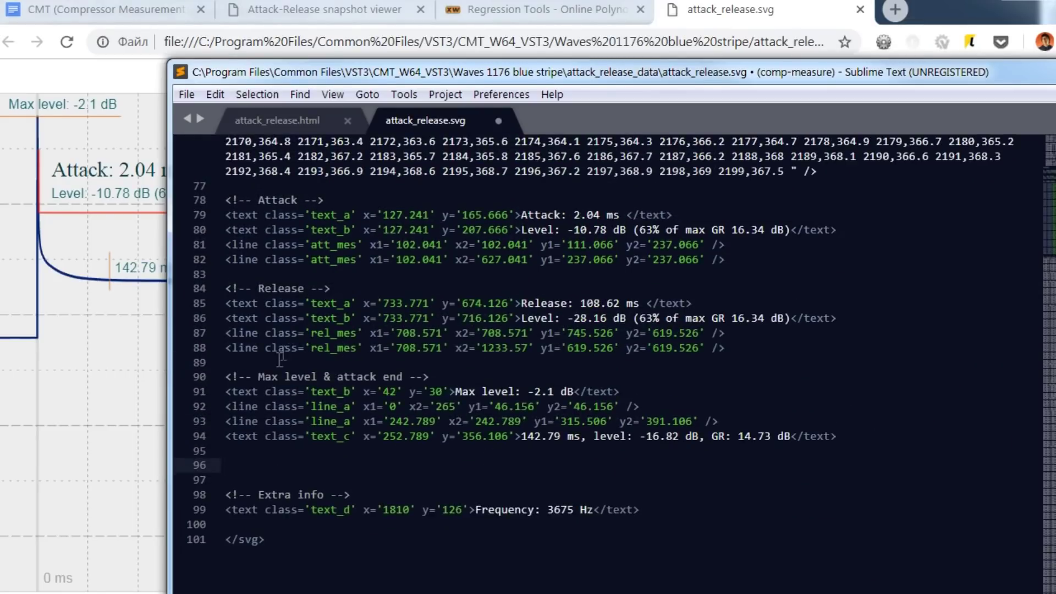
left_click_drag(296, 463, 226, 377)
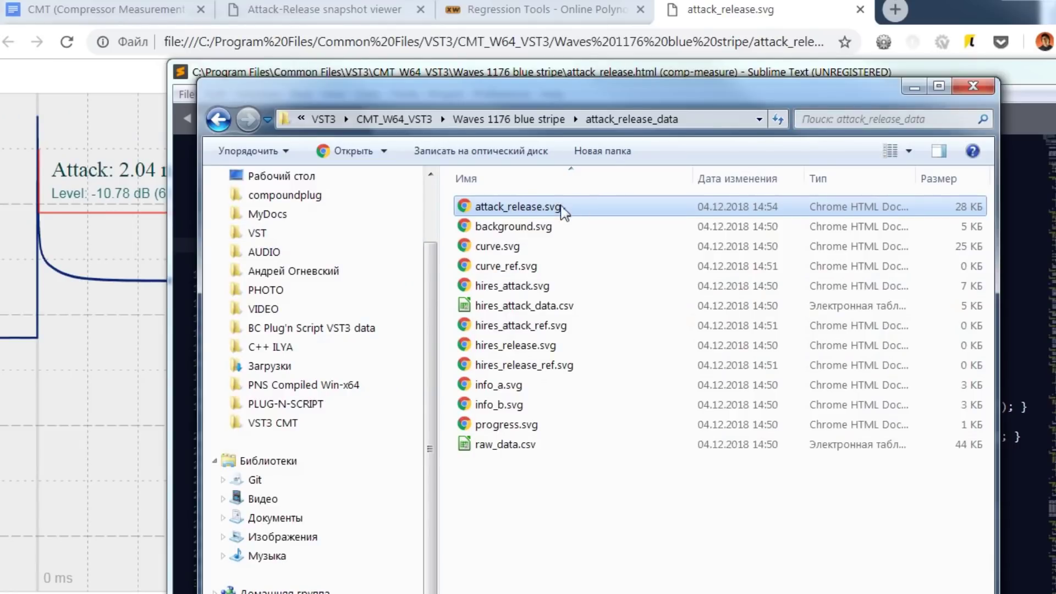
left_click_drag(563, 212, 601, 242)
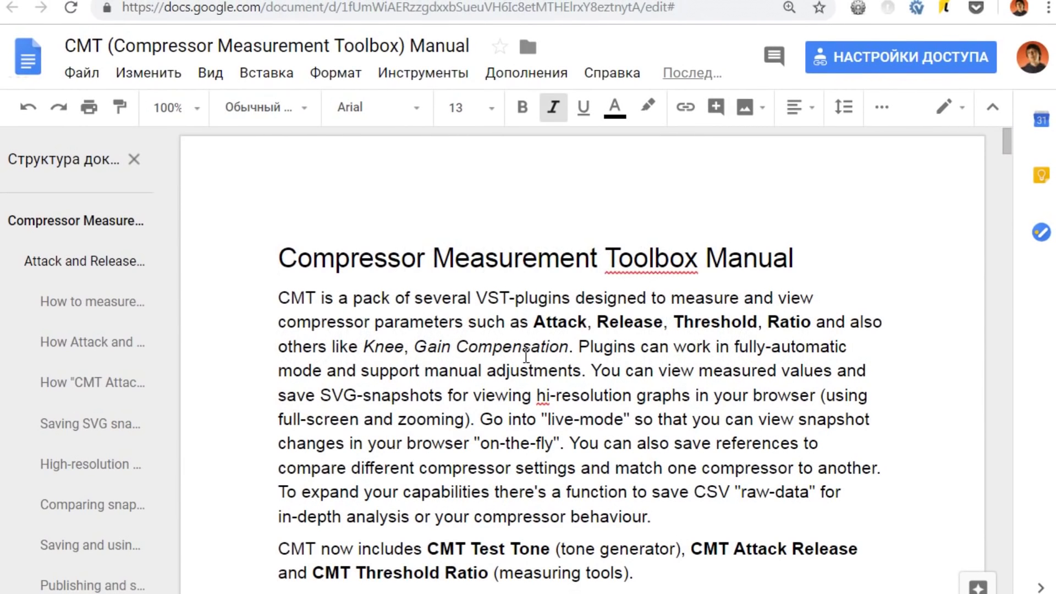
Look through the CMT manual's introduction and its list of Attack and Release measurement topics
scroll(526, 356, "down", 2)
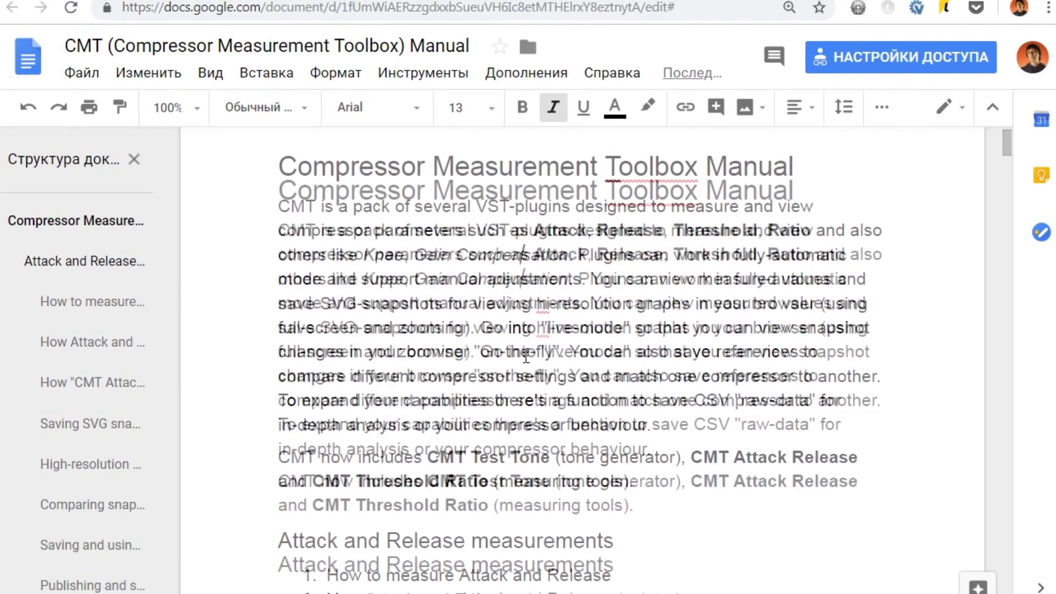
scroll(526, 355, "down", 2)
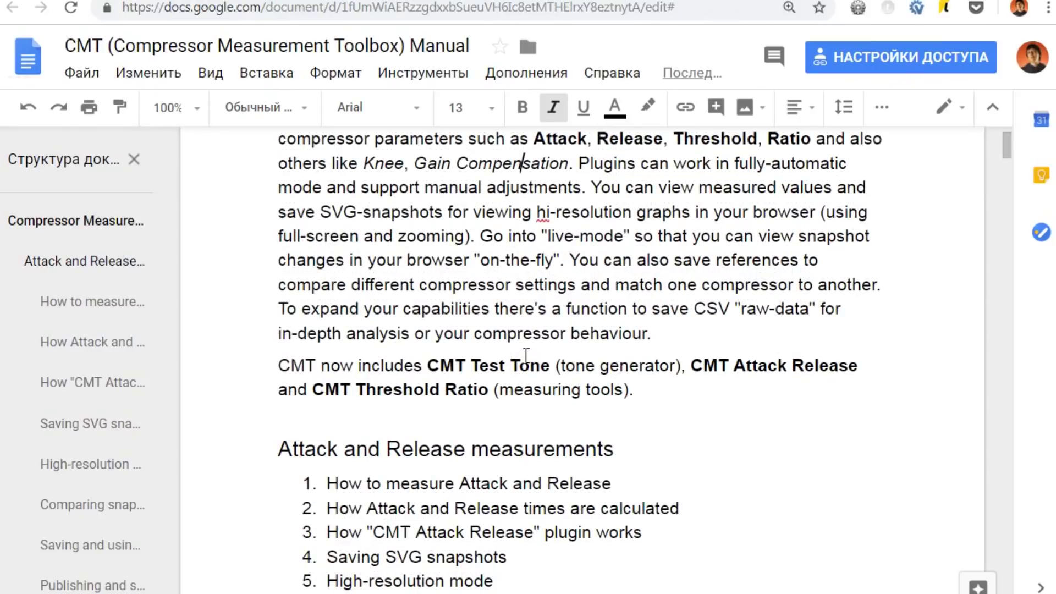
scroll(526, 356, "down", 3)
scroll(526, 356, "down", 8)
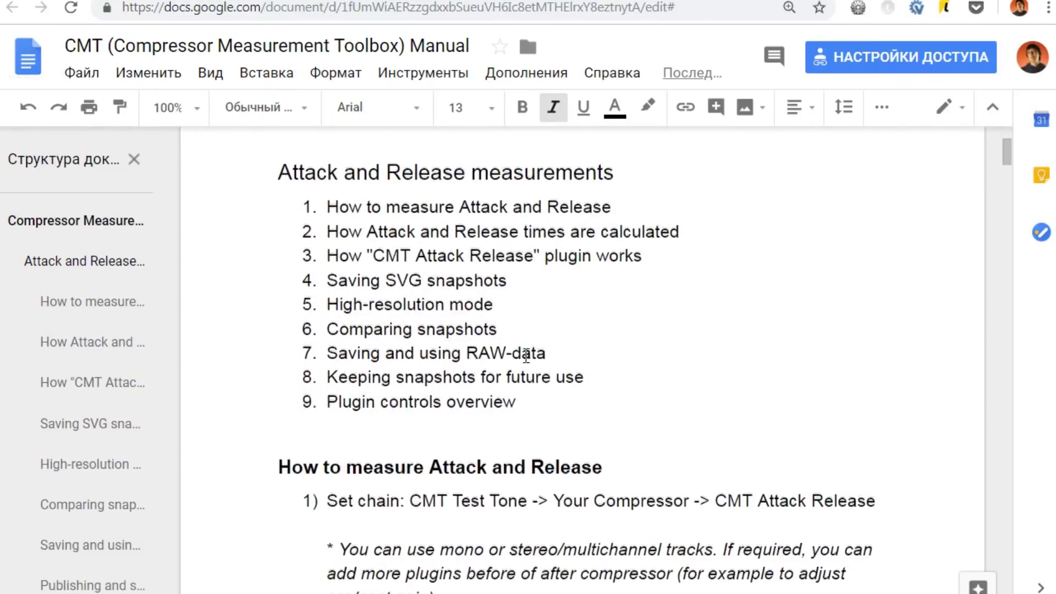
Read through the manual's sections on measuring Attack and Release, how the times are calculated, and how the CMT Attack Release plugin works
scroll(526, 355, "down", 10)
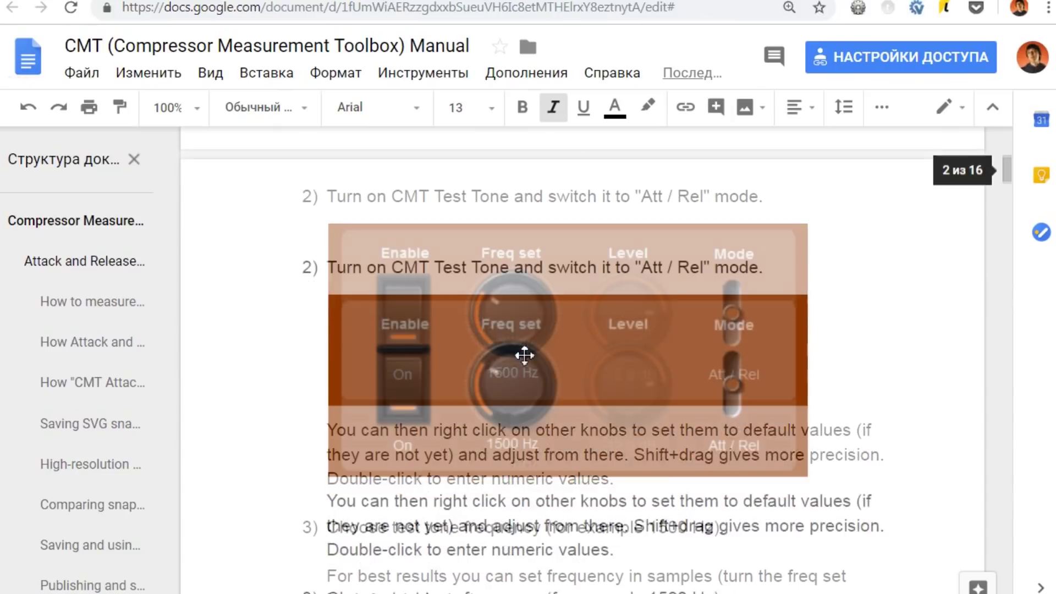
scroll(526, 356, "down", 8)
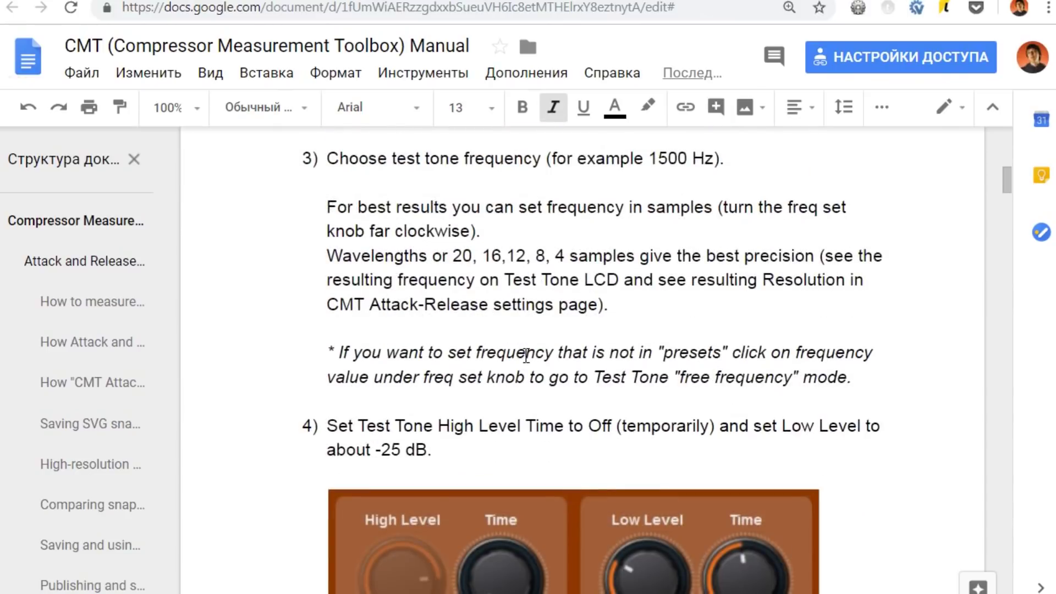
scroll(527, 356, "down", 10)
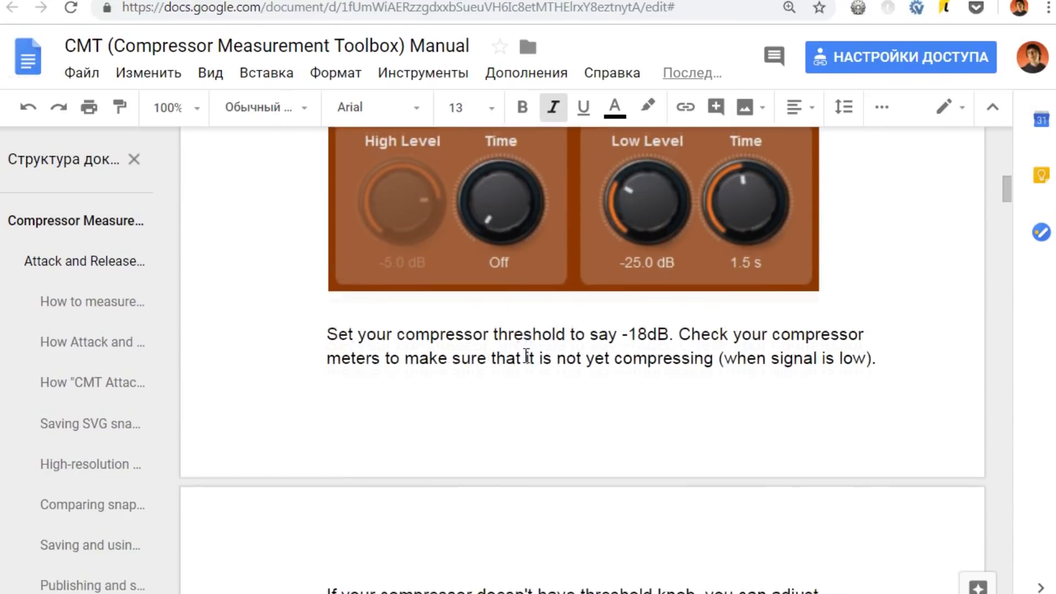
scroll(526, 356, "down", 3)
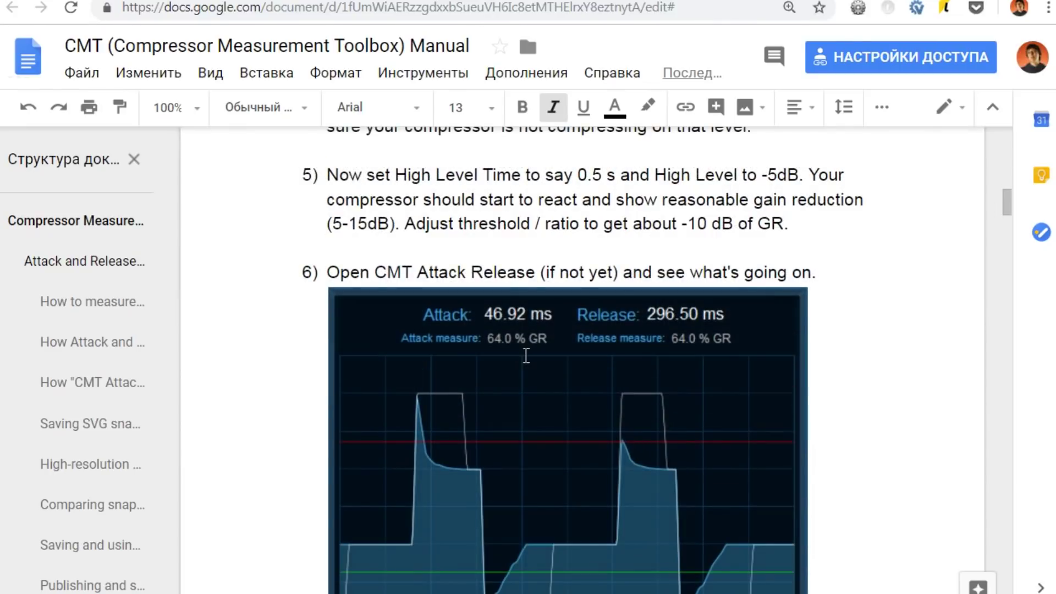
scroll(526, 356, "down", 10)
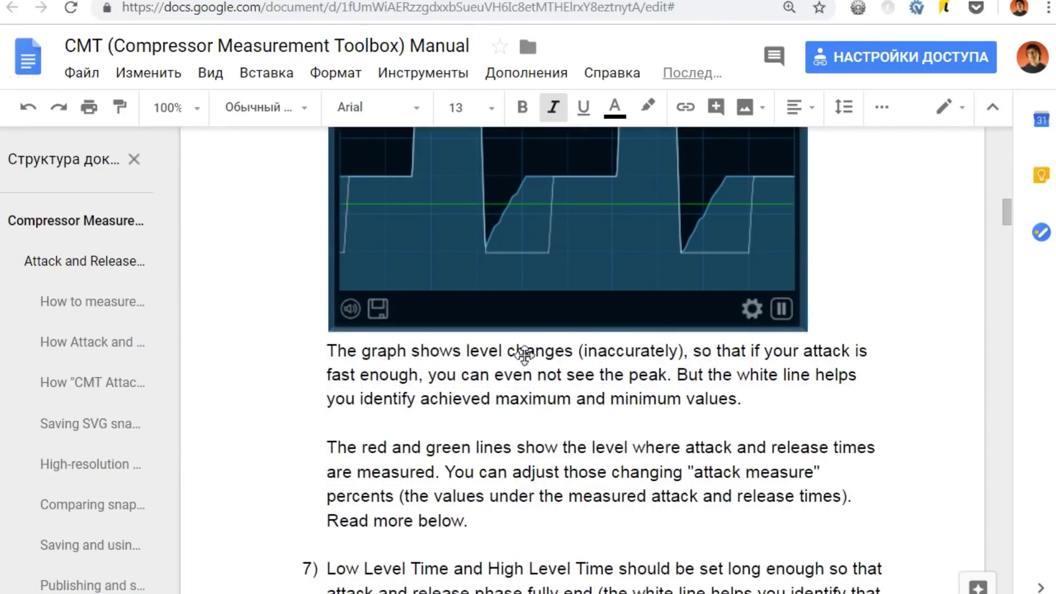
scroll(526, 356, "down", 10)
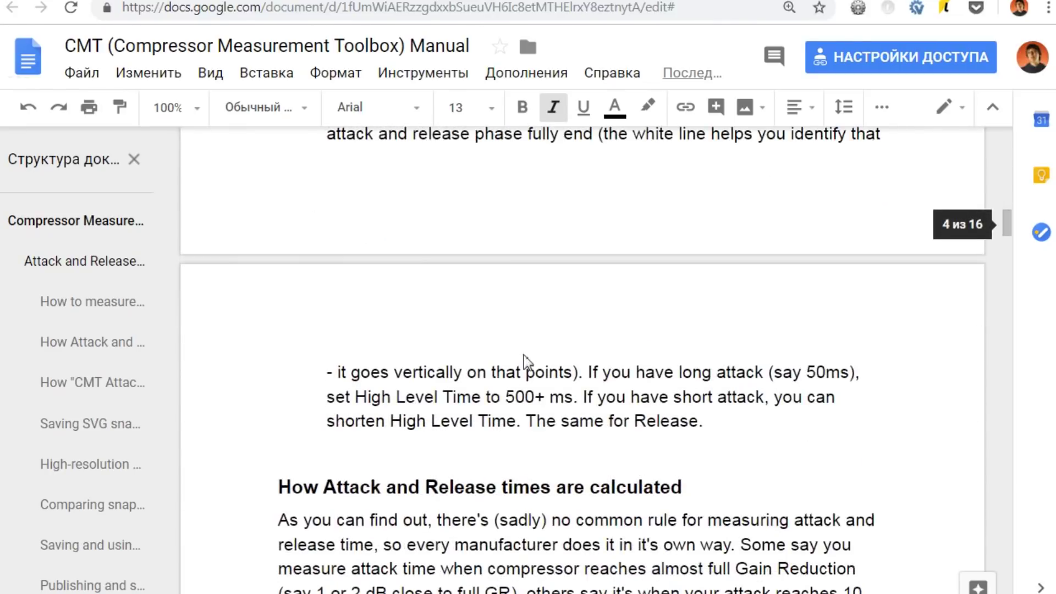
scroll(526, 355, "down", 8)
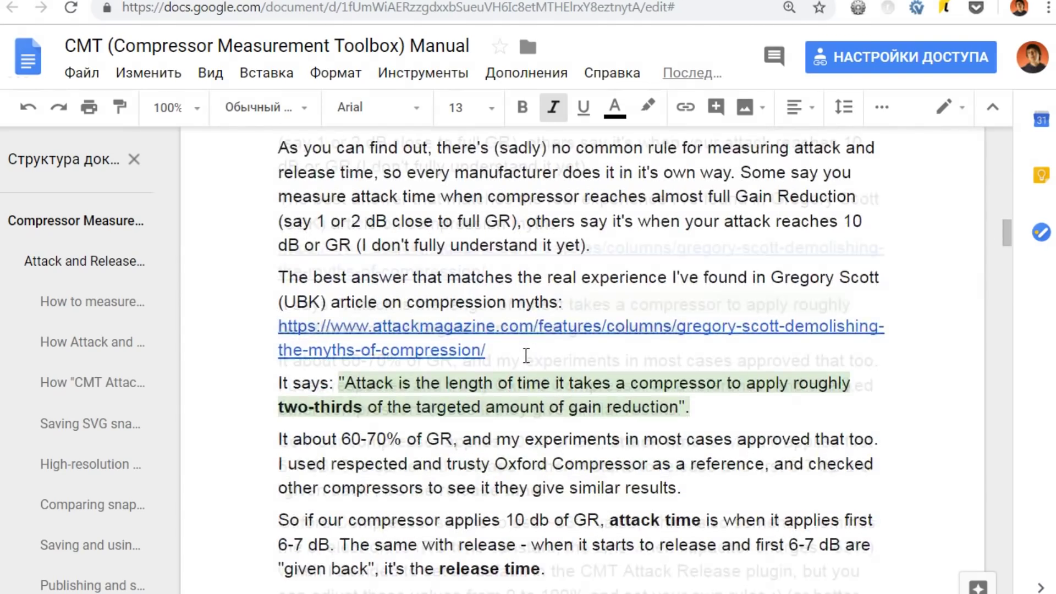
scroll(526, 356, "down", 12)
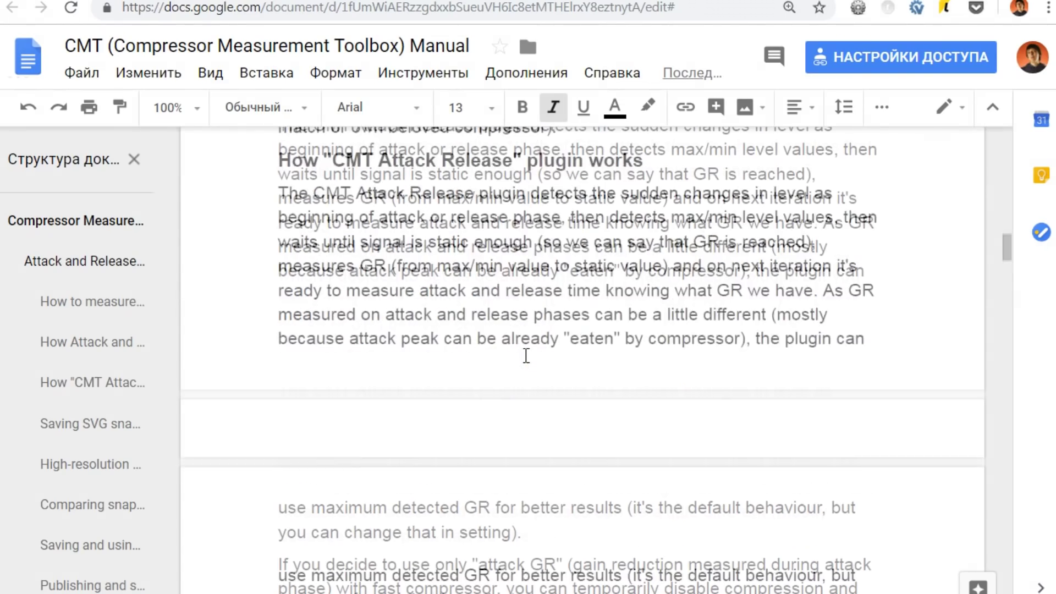
scroll(526, 356, "down", 10)
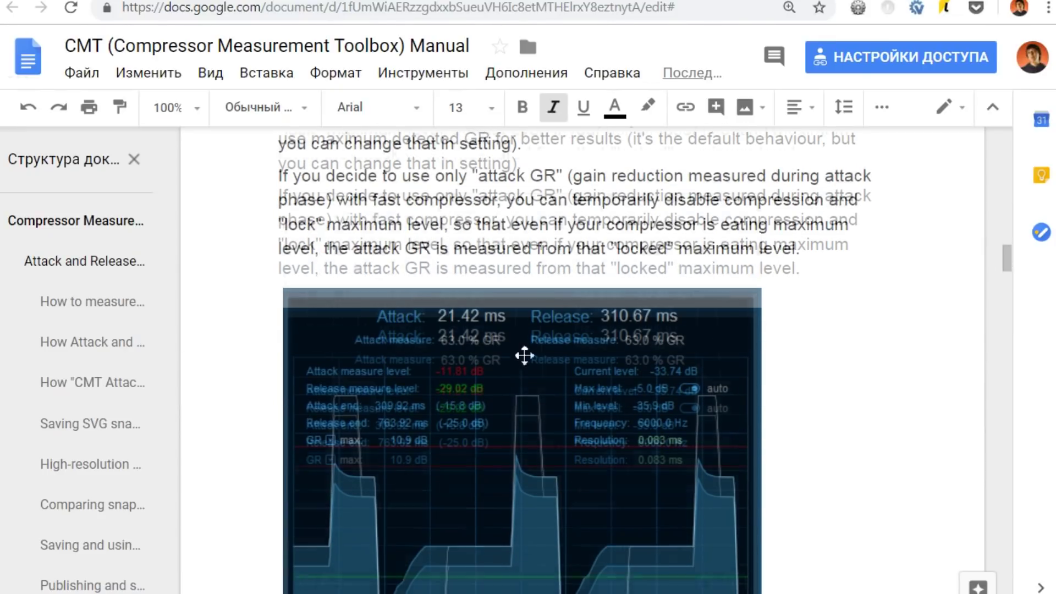
Look through the manual's sections on saving SVG snapshots, the HTML viewer's live mode, and high-resolution mode
scroll(526, 355, "down", 3)
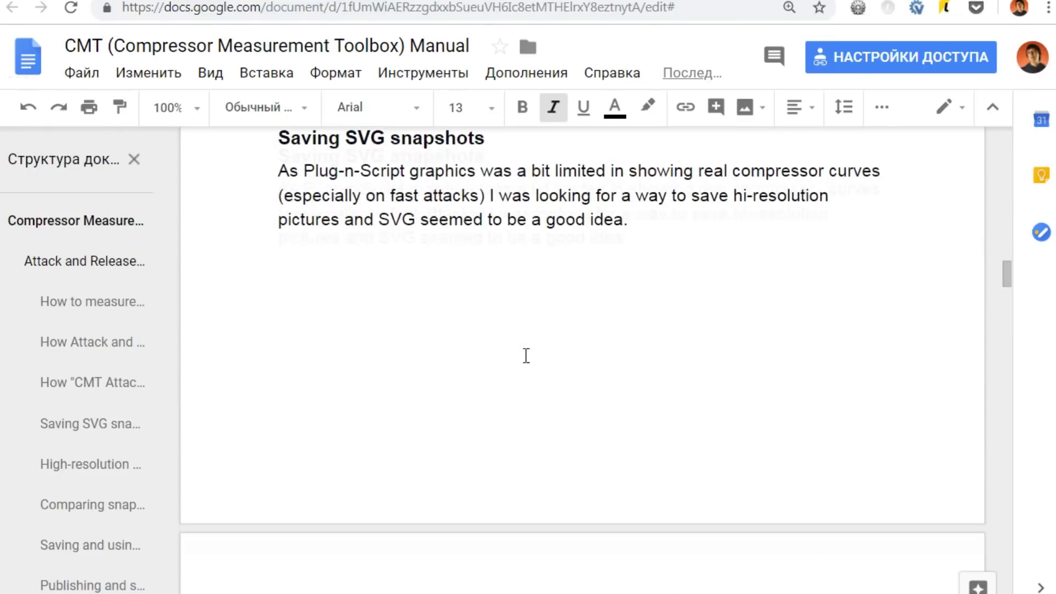
scroll(526, 356, "down", 11)
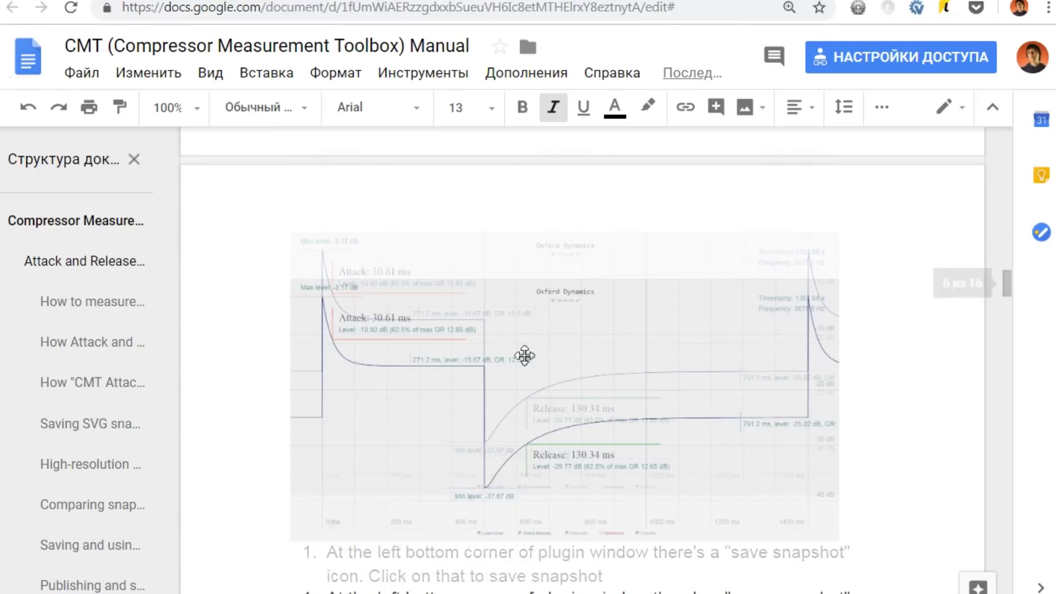
scroll(525, 356, "down", 3)
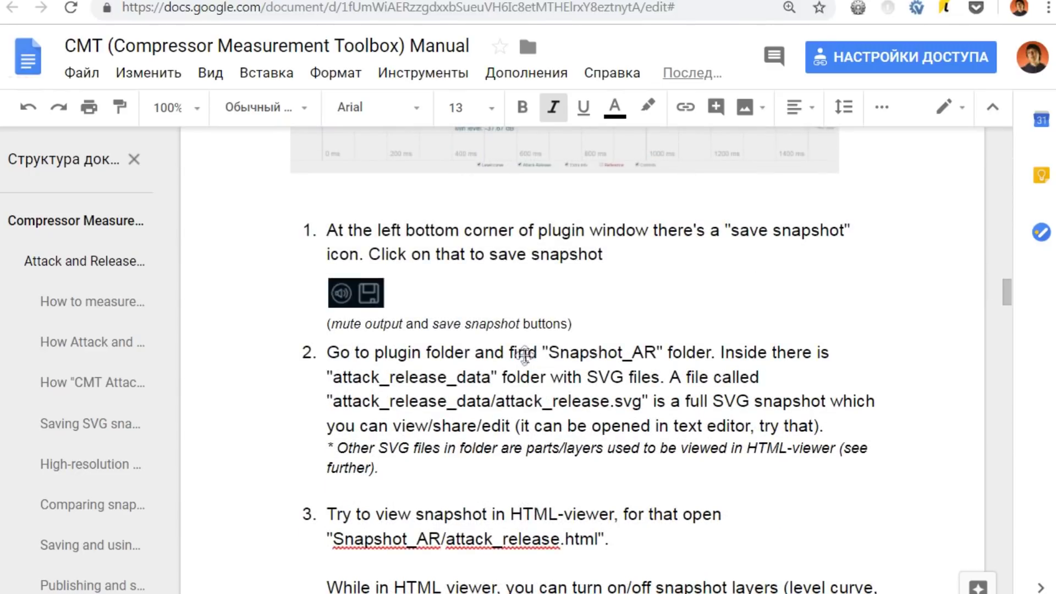
scroll(525, 356, "down", 5)
scroll(526, 356, "down", 4)
scroll(526, 356, "down", 10)
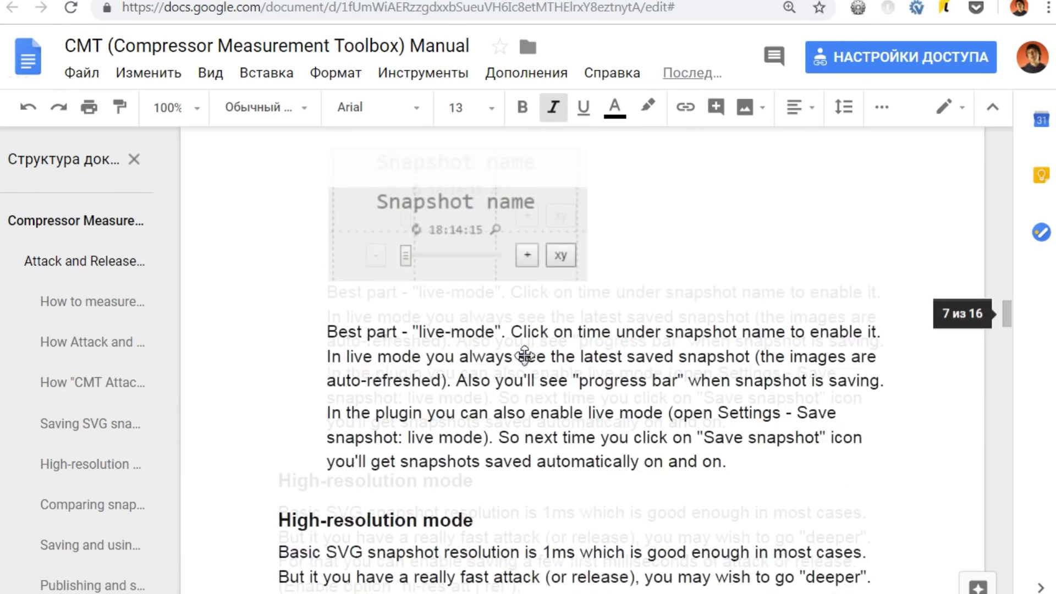
scroll(526, 356, "down", 2)
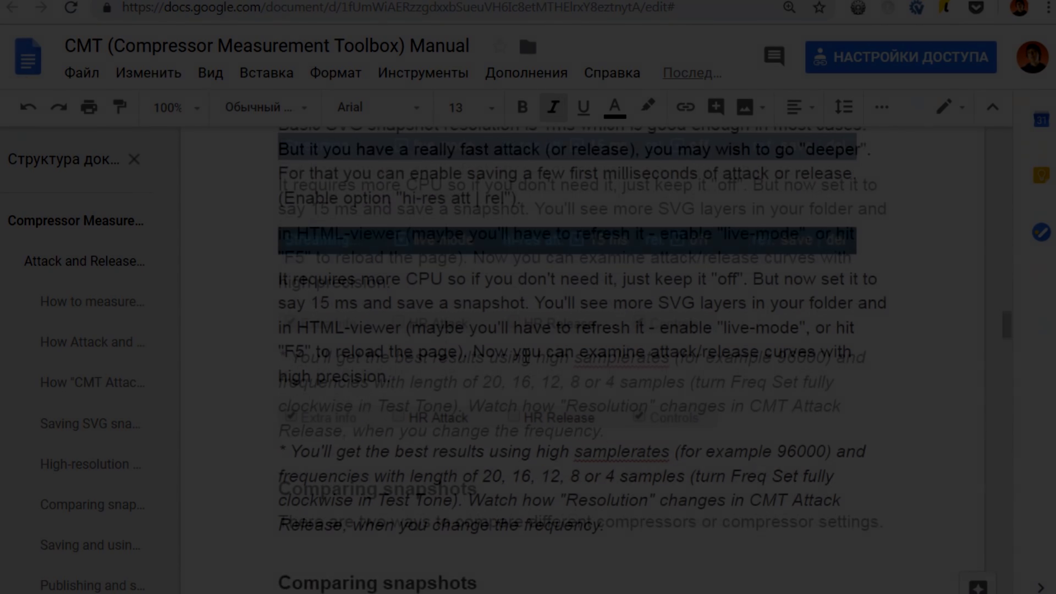